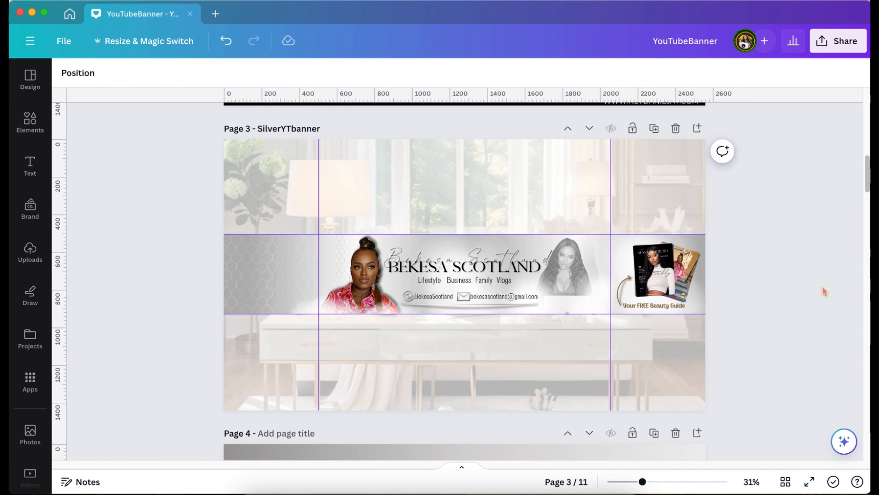
# Step: Compare the SilverYTbanner design on page 3 with the banner size template on page 2
pyautogui.scroll(-1, 825, 291)
pyautogui.scroll(2, 825, 292)
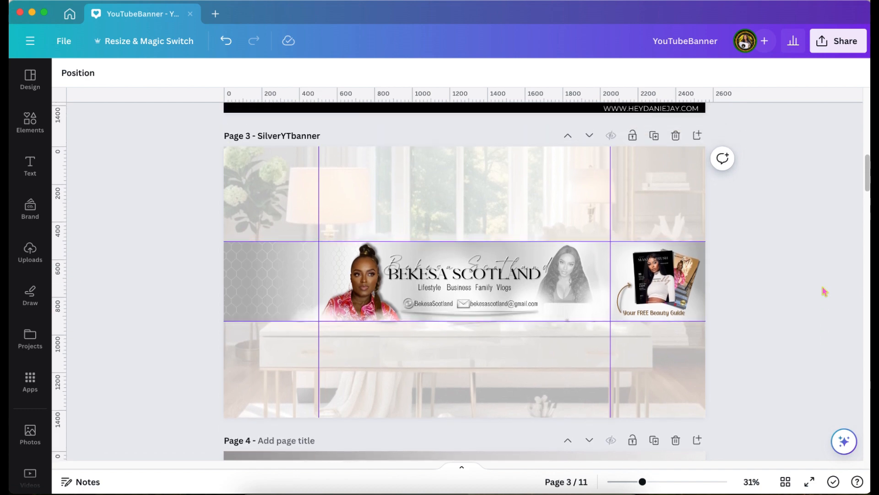
pyautogui.scroll(2, 824, 292)
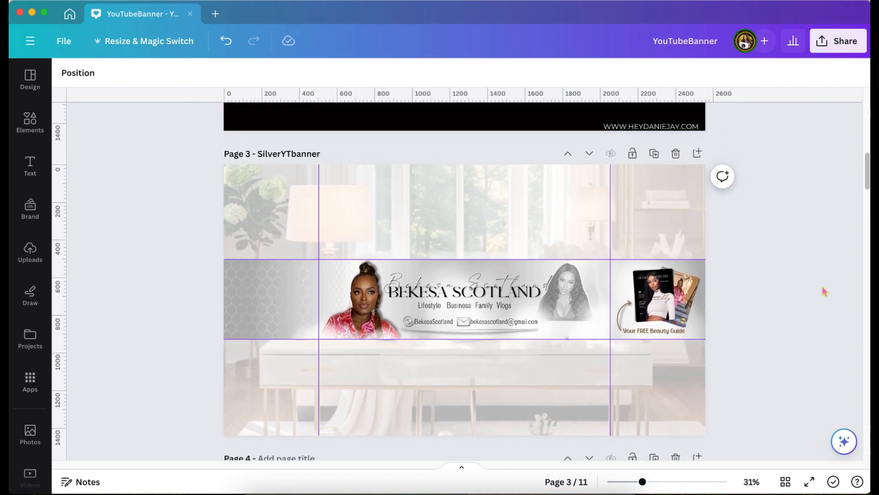
pyautogui.scroll(5, 825, 292)
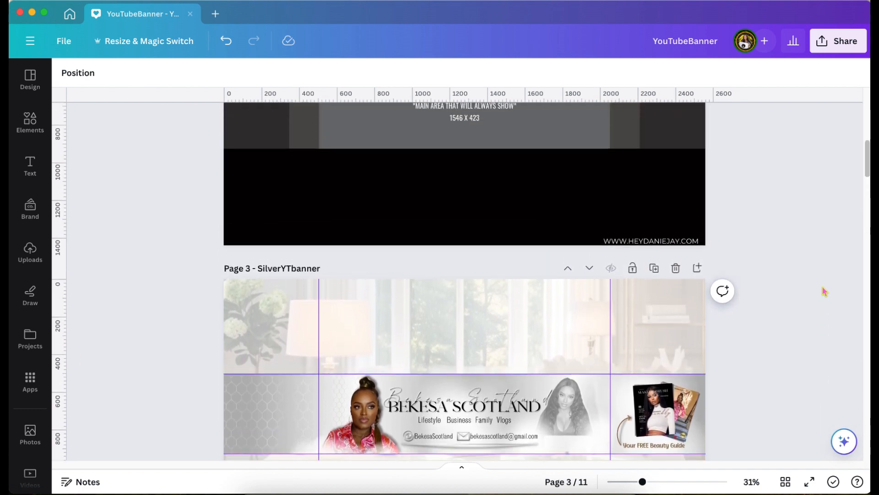
pyautogui.scroll(3, 825, 291)
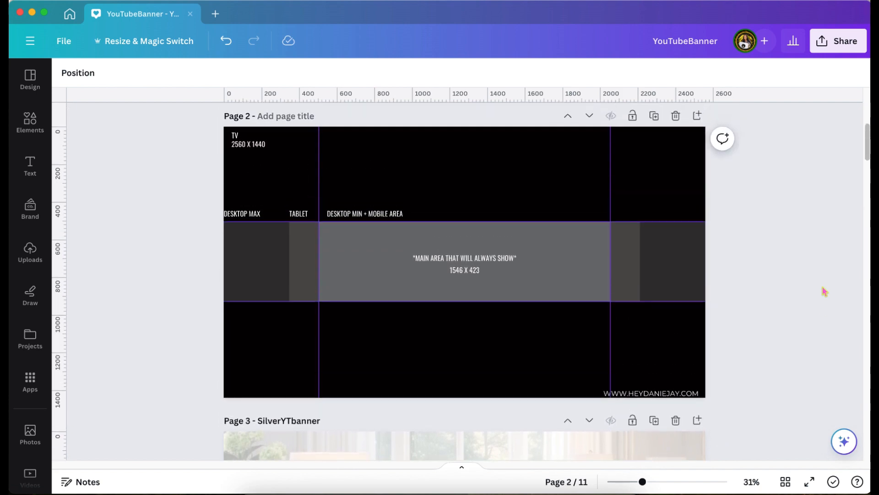
pyautogui.scroll(5, 824, 291)
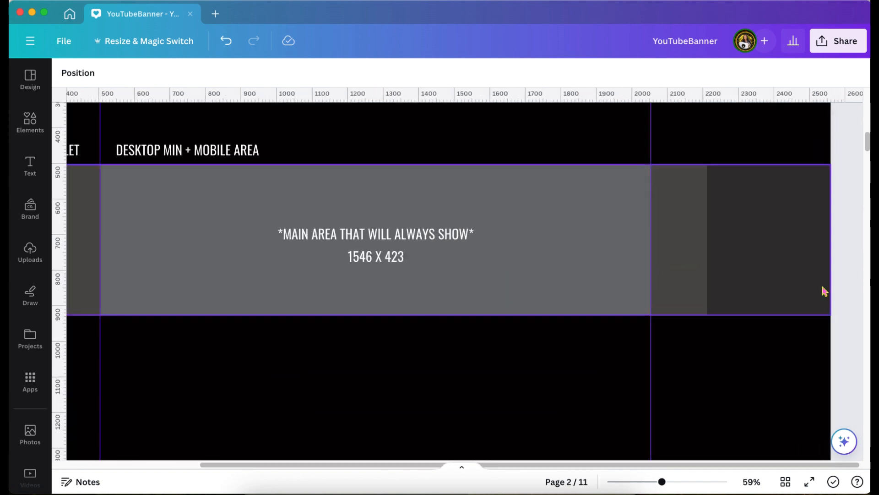
pyautogui.scroll(-2, 824, 289)
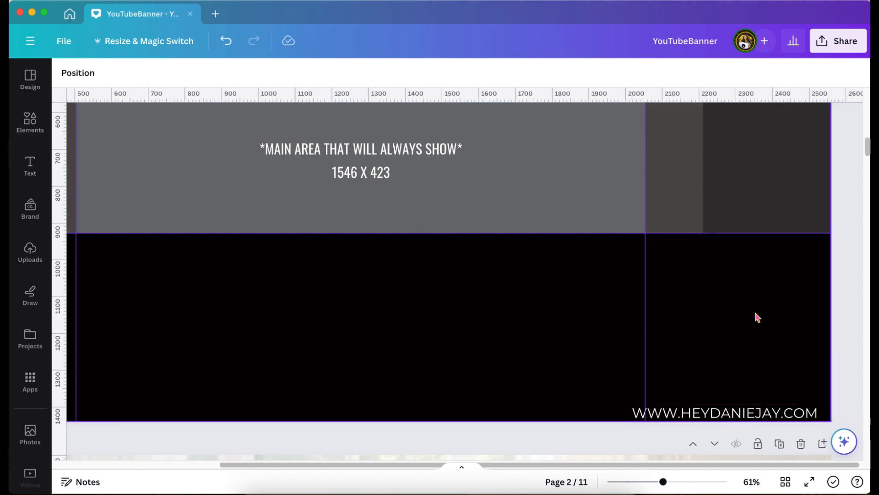
pyautogui.scroll(-1, 757, 316)
pyautogui.scroll(-5, 757, 316)
pyautogui.scroll(3, 757, 316)
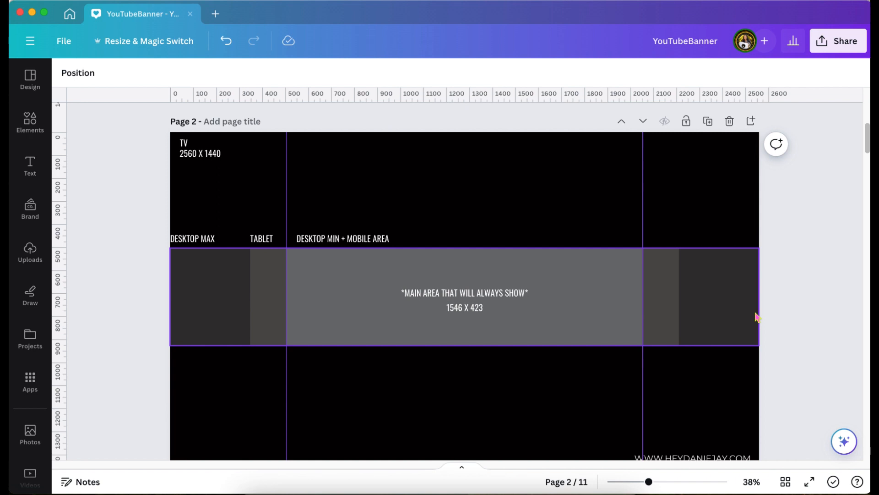
pyautogui.scroll(-1, 757, 317)
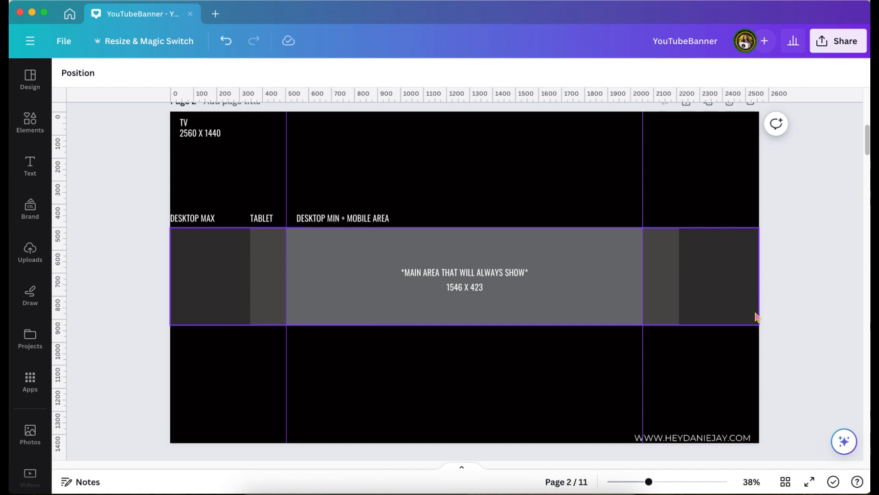
pyautogui.scroll(3, 731, 326)
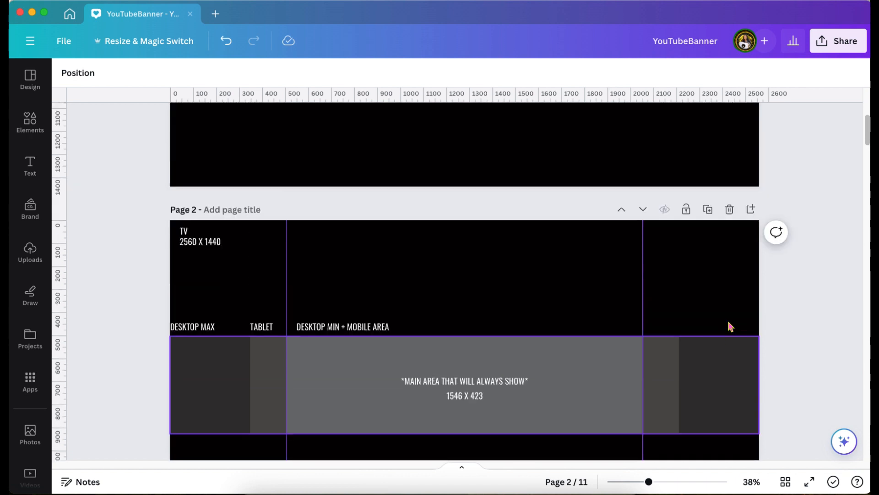
pyautogui.scroll(-10, 730, 326)
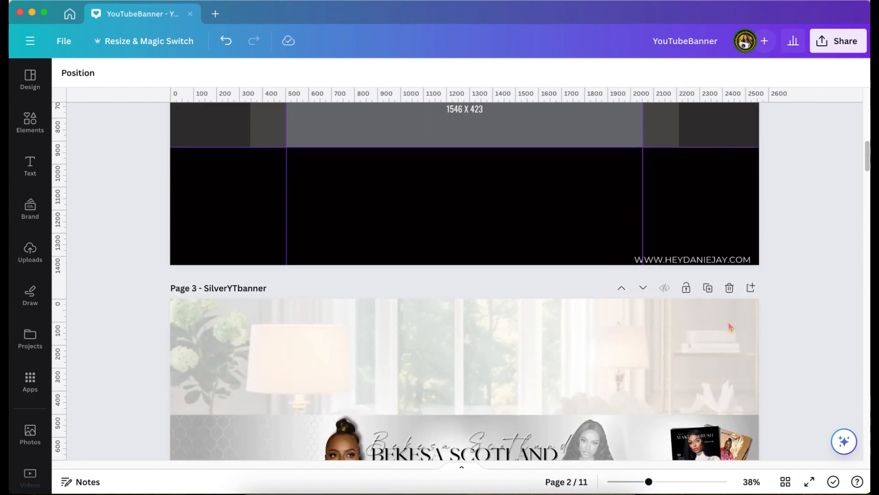
pyautogui.scroll(6, 731, 326)
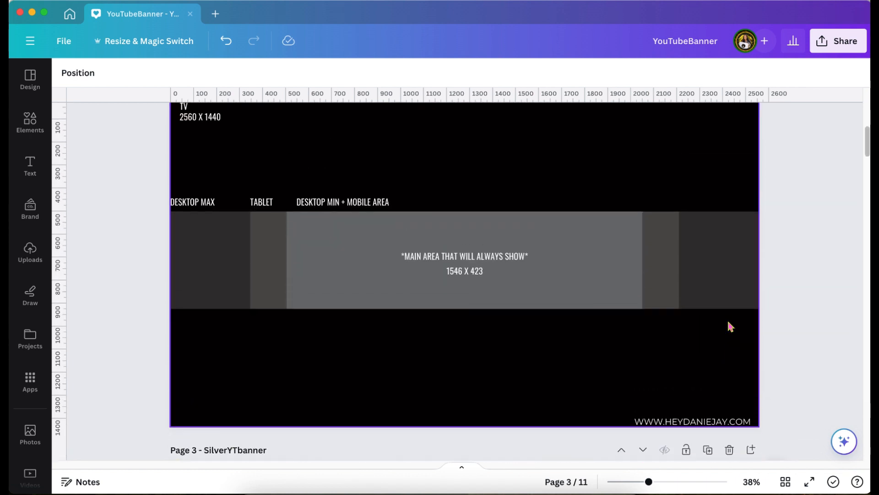
# Step: Examine the TV, desktop, tablet and mobile safe areas marked on the page 2 size template
pyautogui.scroll(1, 731, 326)
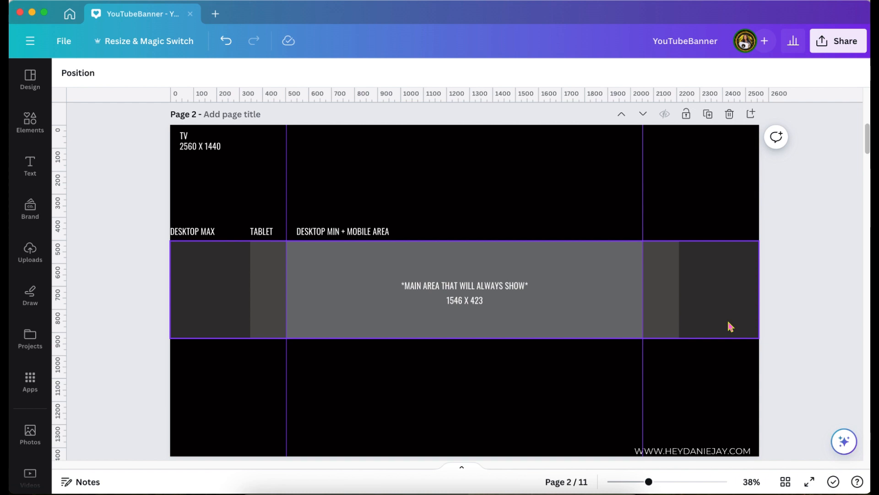
pyautogui.scroll(1, 731, 327)
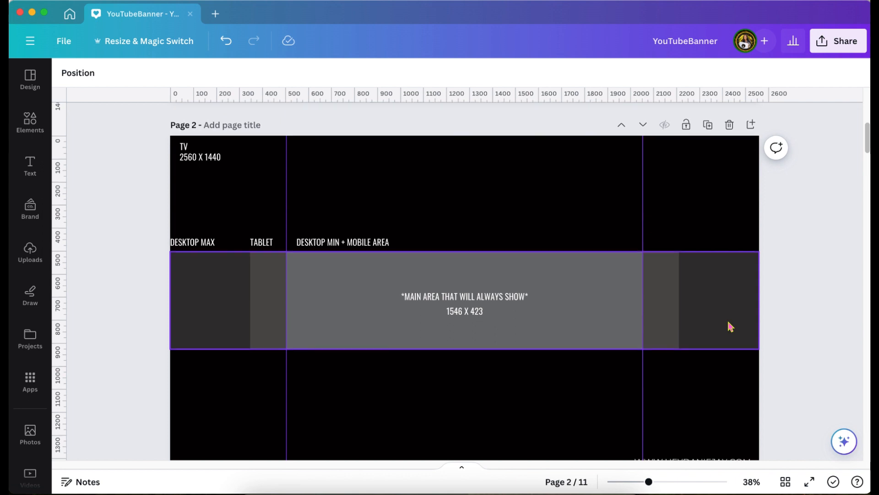
pyautogui.scroll(-2, 730, 326)
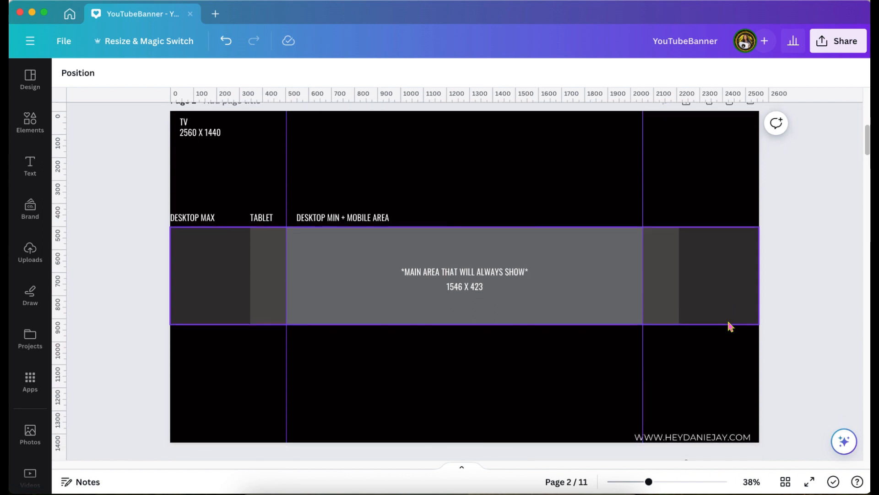
pyautogui.scroll(1, 730, 326)
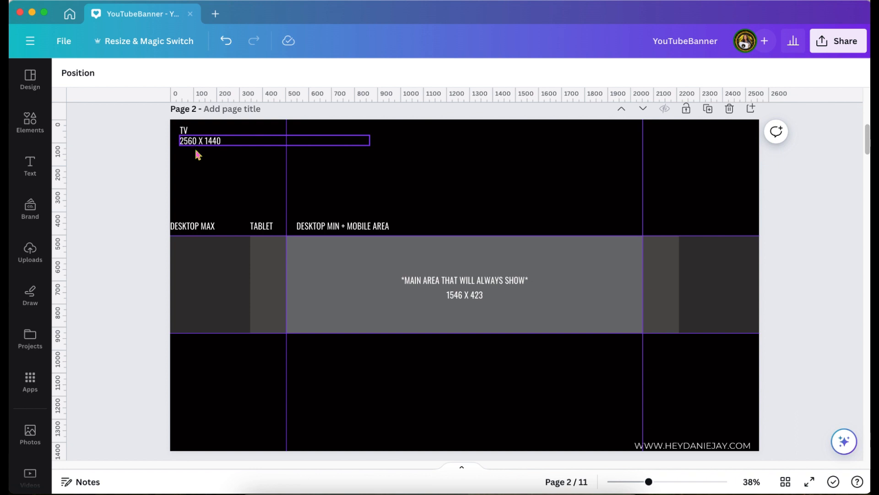
pyautogui.scroll(-1, 200, 211)
pyautogui.scroll(-1, 200, 211)
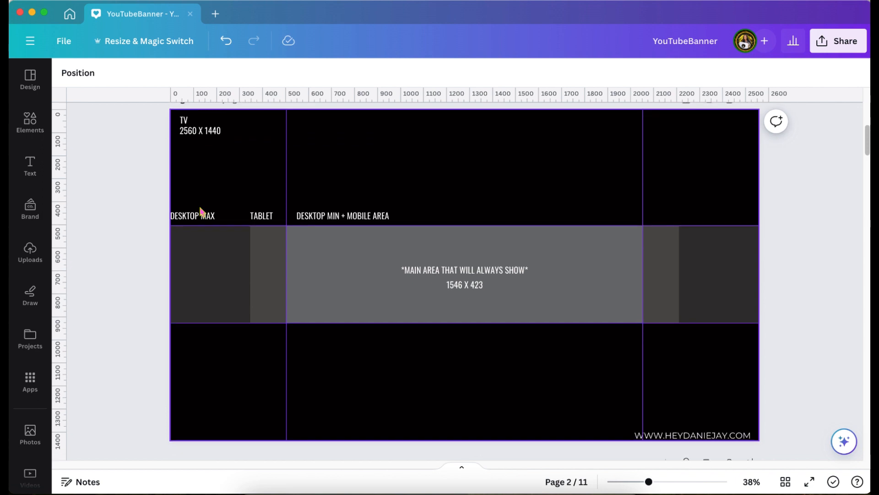
pyautogui.scroll(1, 200, 210)
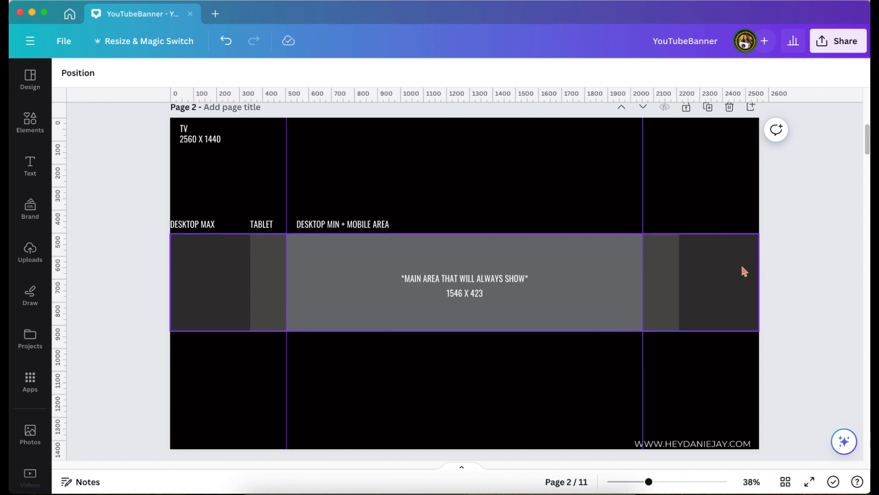
pyautogui.scroll(-2, 744, 271)
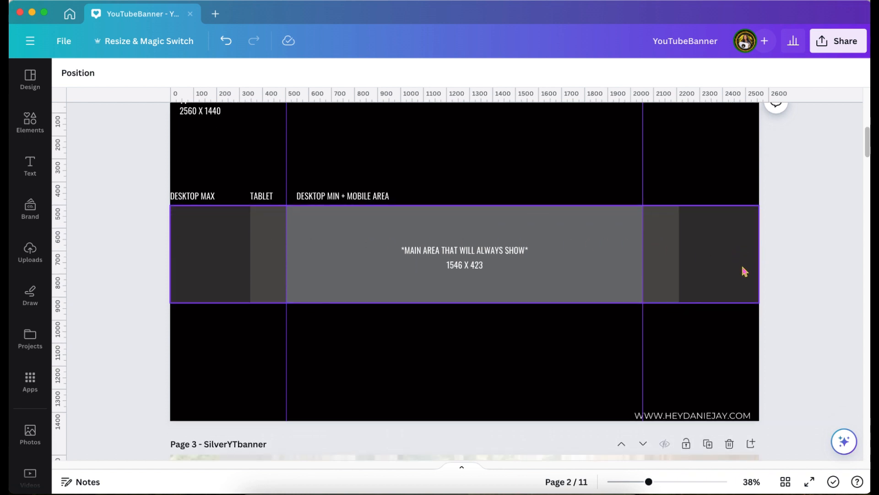
pyautogui.scroll(2, 744, 272)
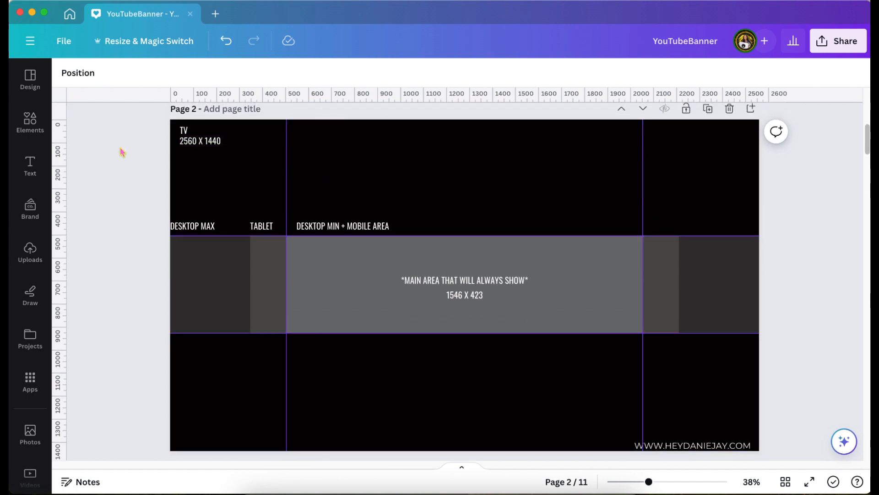
# Step: Unlock the design's guides and review the rulers and guides settings
pyautogui.click(65, 42)
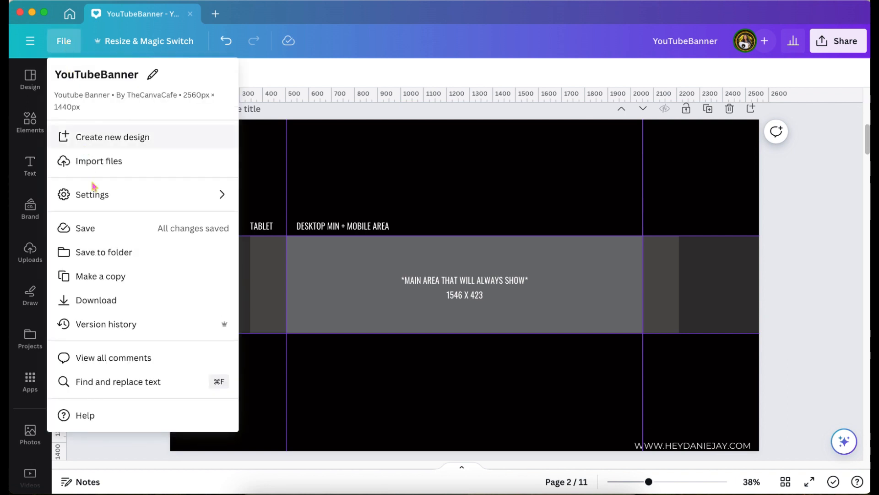
pyautogui.click(99, 195)
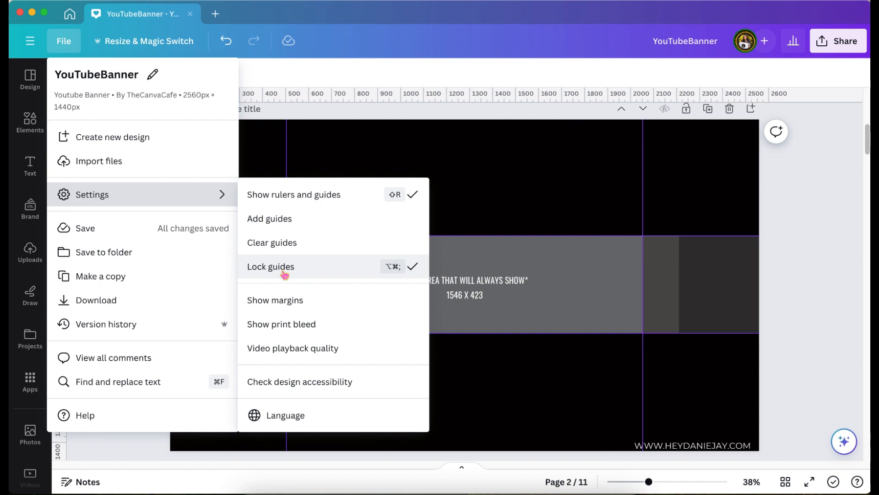
pyautogui.click(312, 274)
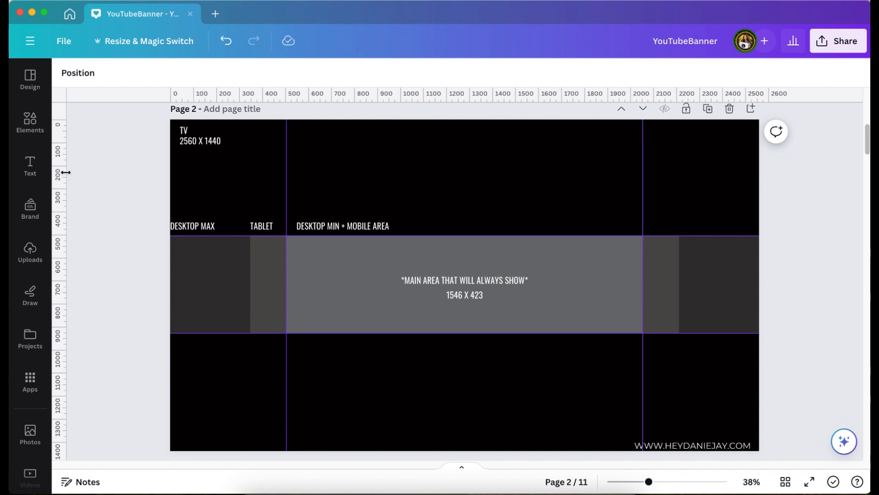
pyautogui.click(64, 41)
pyautogui.moveTo(165, 193)
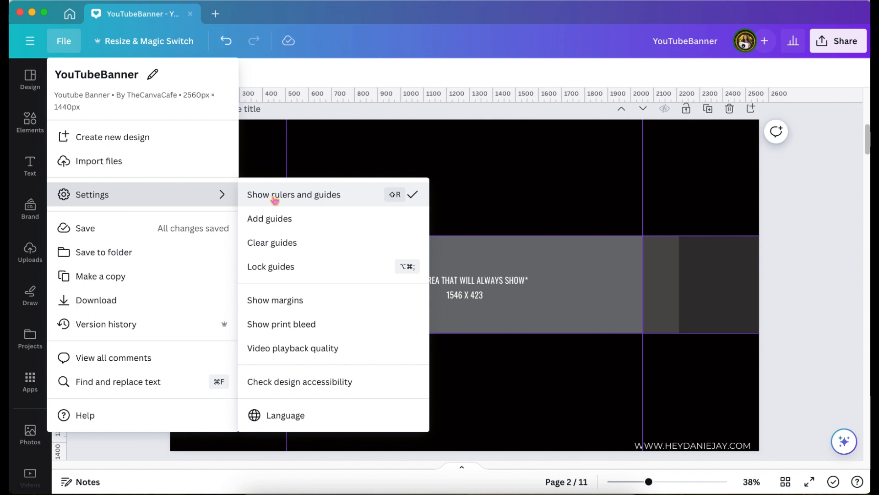
pyautogui.click(144, 443)
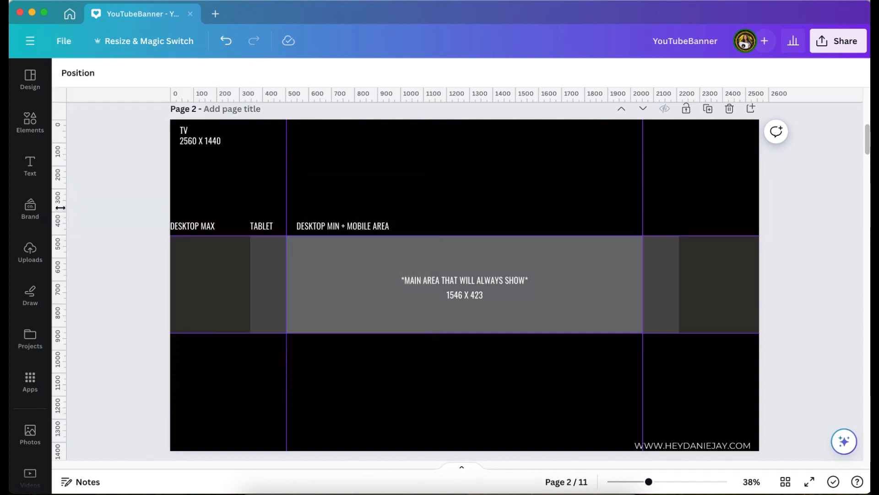
# Step: Place a trial vertical guide about 90 px from the page's left edge, check it across pages 1 to 3, and remove it
pyautogui.moveTo(60, 208); pyautogui.dragTo(203, 190)
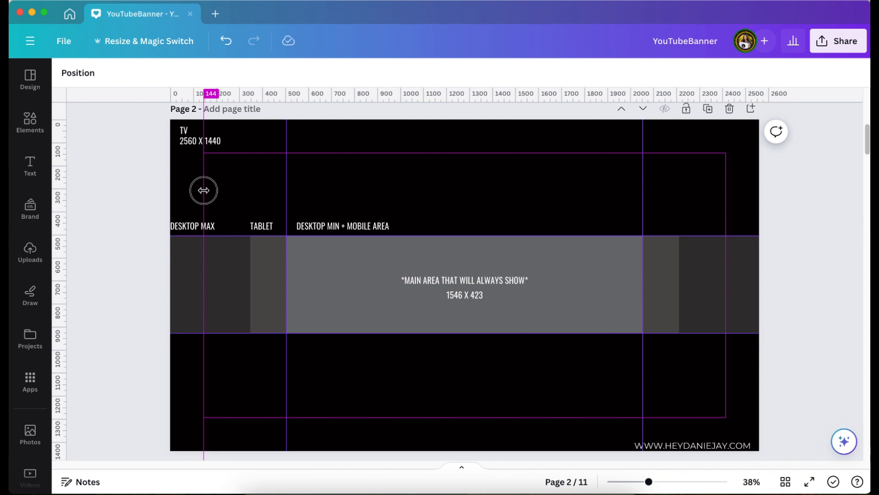
pyautogui.moveTo(203, 190); pyautogui.dragTo(191, 191)
pyautogui.scroll(-10, 128, 303)
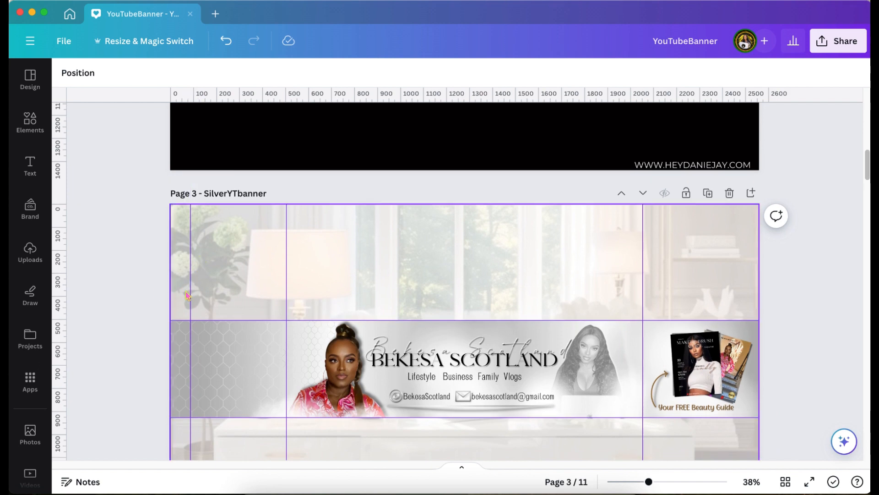
pyautogui.scroll(-3, 133, 374)
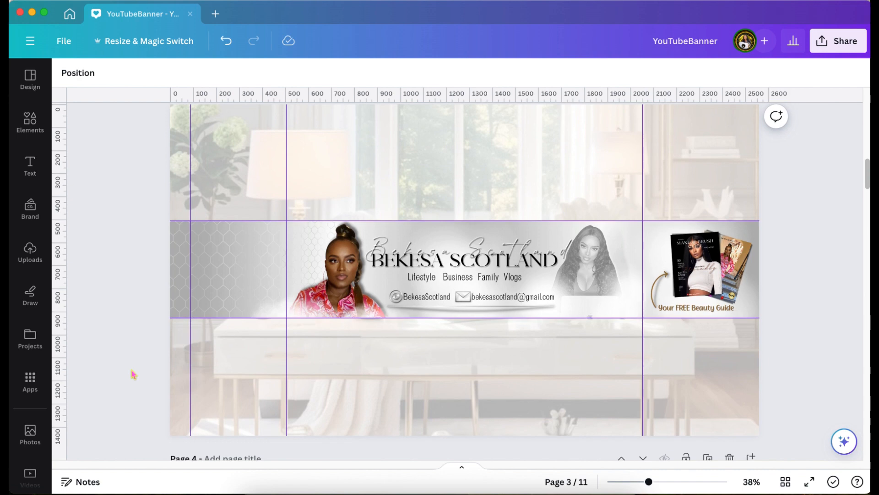
pyautogui.scroll(10, 133, 375)
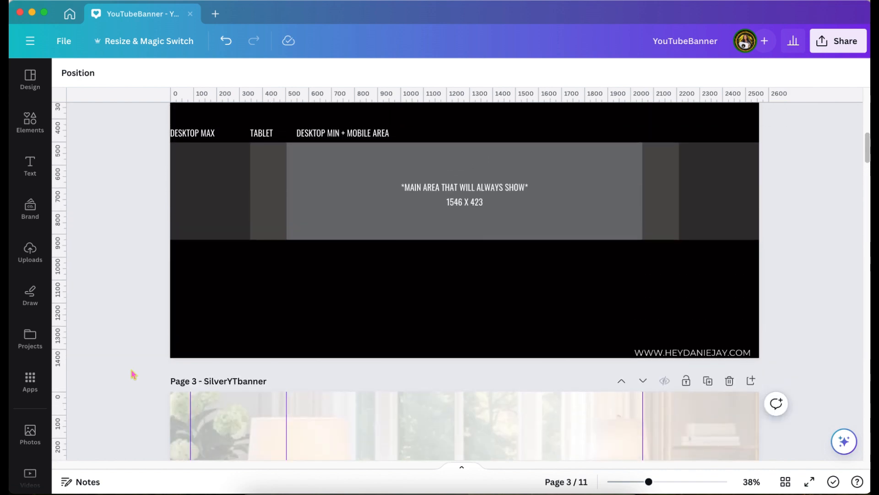
pyautogui.scroll(7, 133, 375)
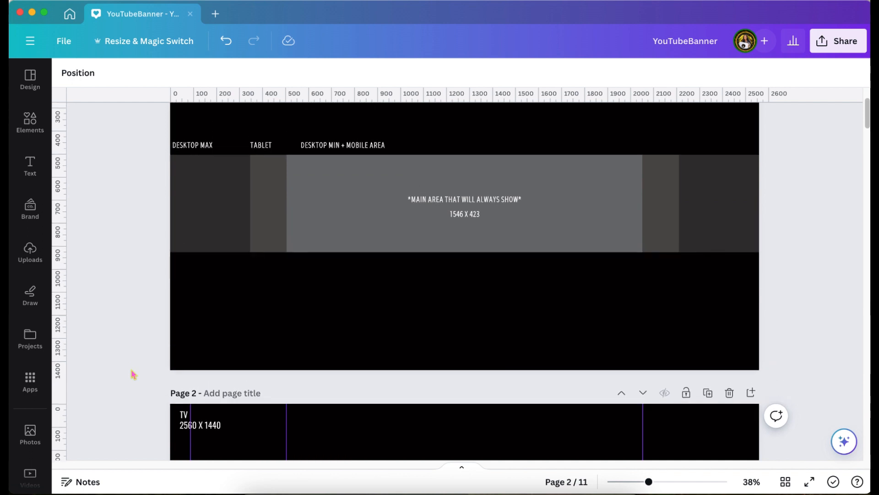
pyautogui.scroll(1, 143, 374)
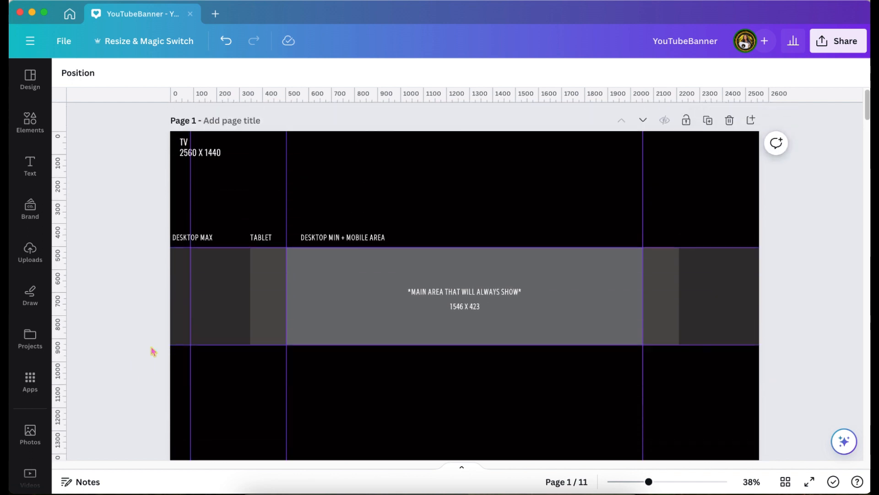
pyautogui.moveTo(192, 215); pyautogui.dragTo(59, 228)
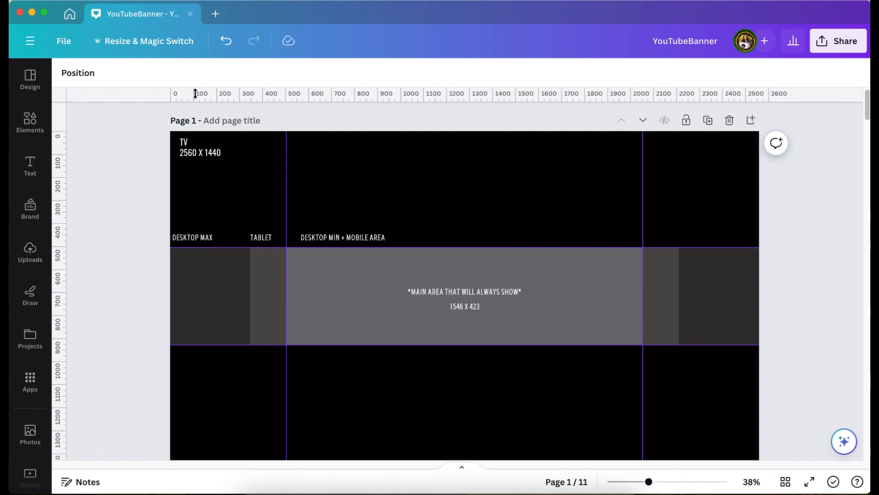
# Step: Add a horizontal guide about 145 px below the page's top edge and lock the guides
pyautogui.moveTo(195, 93); pyautogui.dragTo(188, 165)
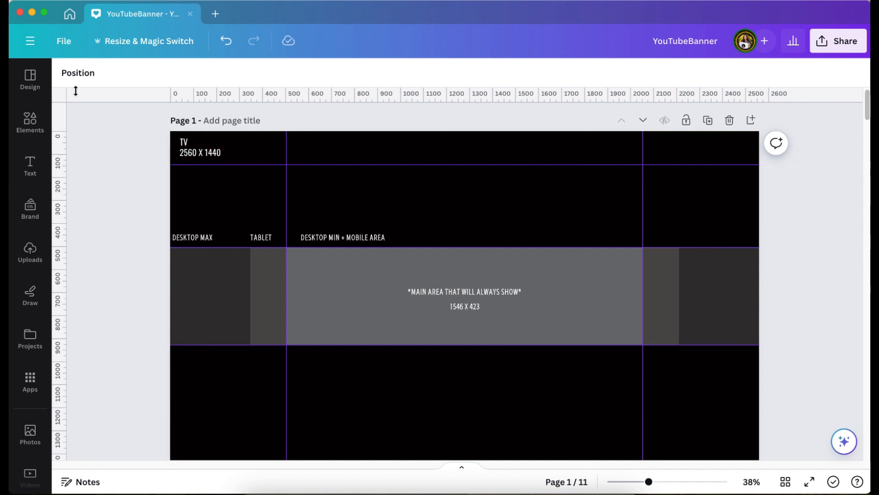
pyautogui.click(65, 41)
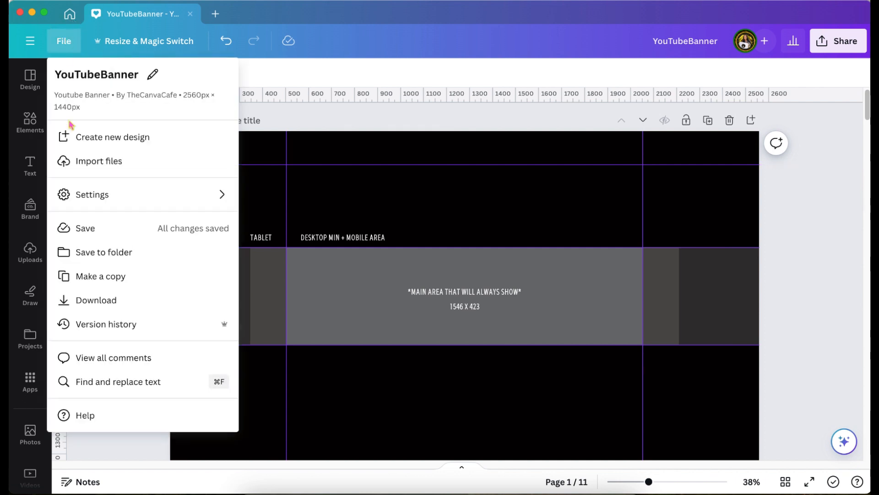
pyautogui.moveTo(82, 207)
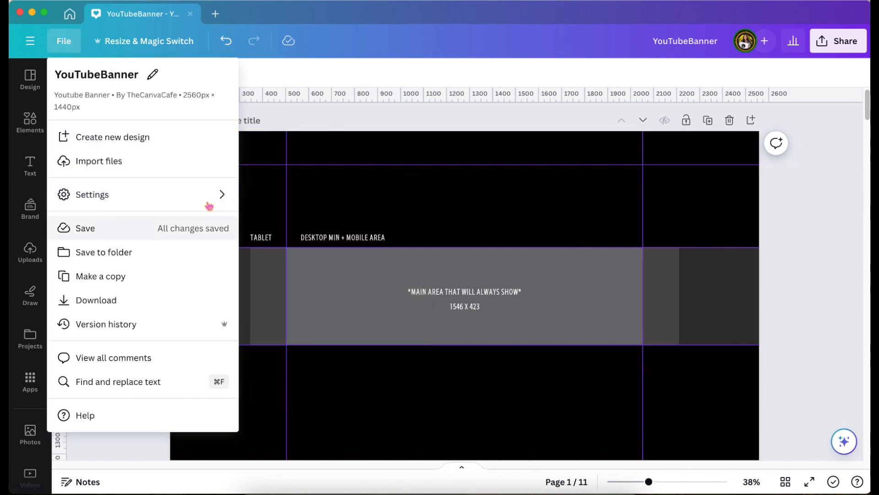
pyautogui.click(277, 266)
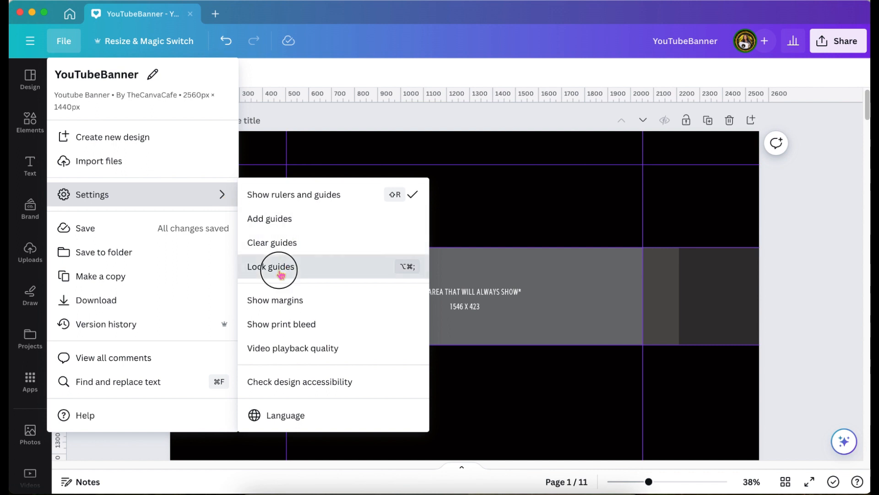
# Step: Unlock the guides and remove the horizontal guide about 144 px below the page's top edge
pyautogui.moveTo(210, 163)
pyautogui.mouseDown()
pyautogui.moveTo(208, 181)
pyautogui.moveTo(208, 158)
pyautogui.mouseUp()
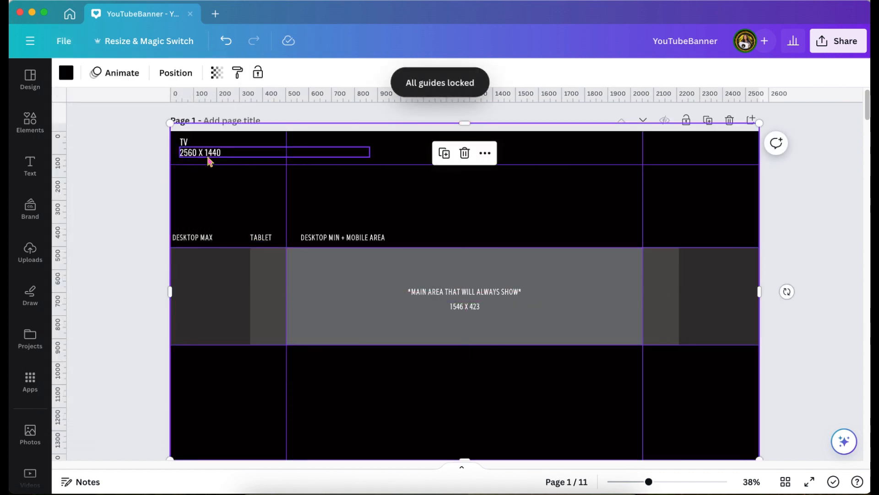
pyautogui.click(251, 152)
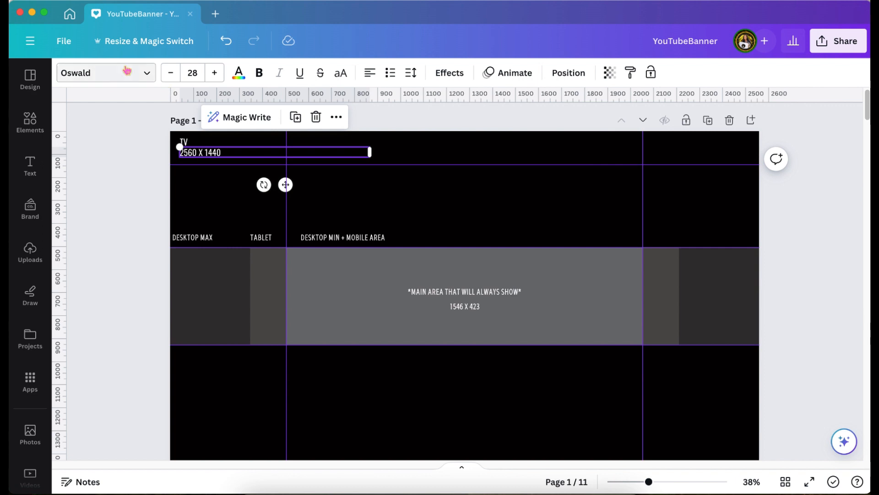
pyautogui.click(64, 42)
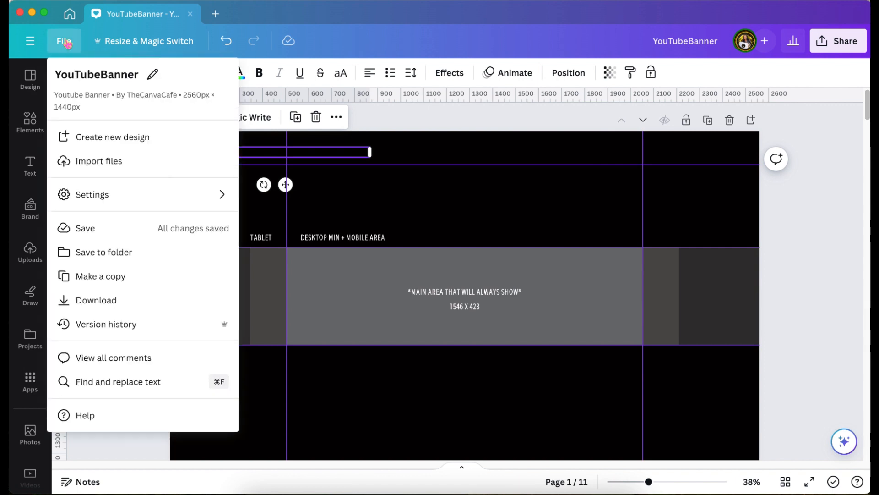
pyautogui.moveTo(114, 197)
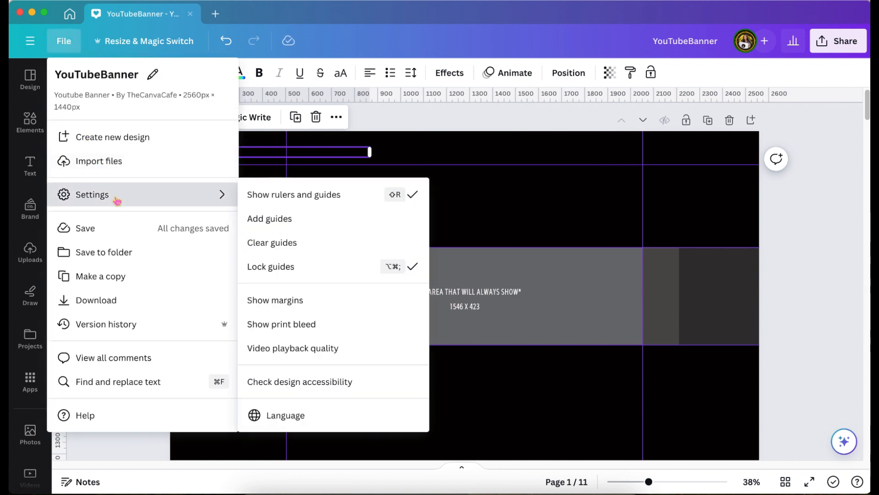
pyautogui.click(259, 266)
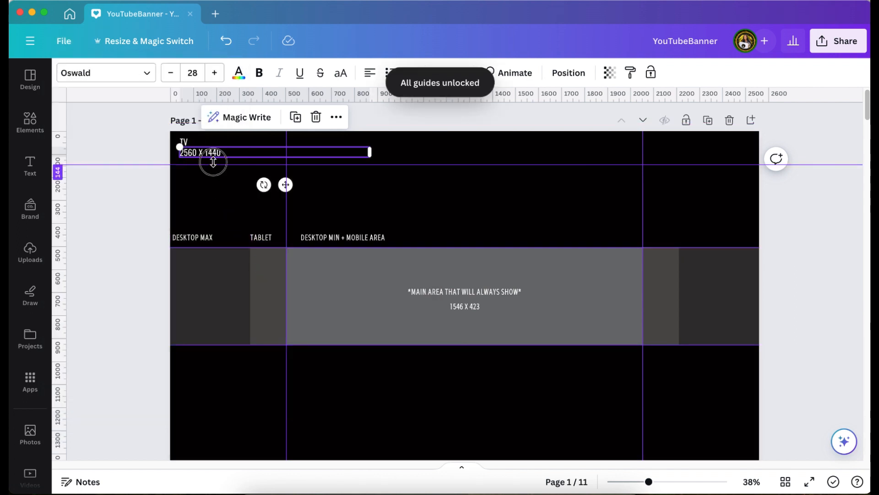
pyautogui.moveTo(214, 163); pyautogui.dragTo(210, 87)
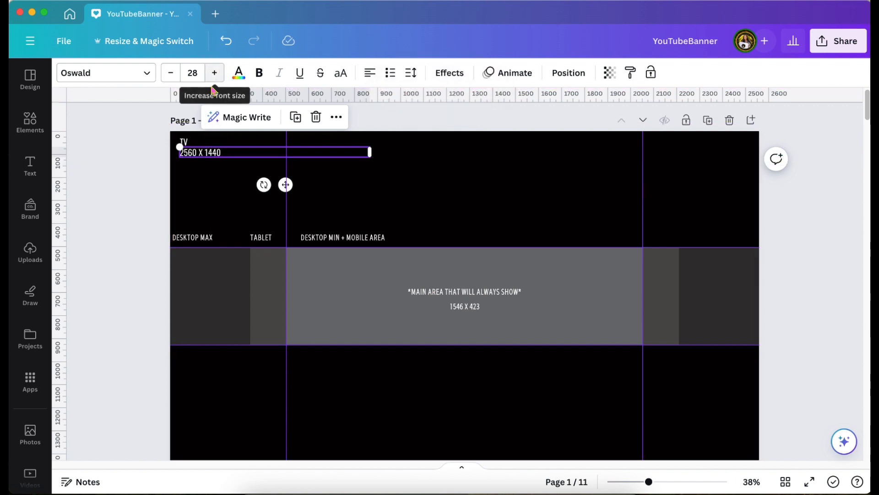
pyautogui.click(136, 233)
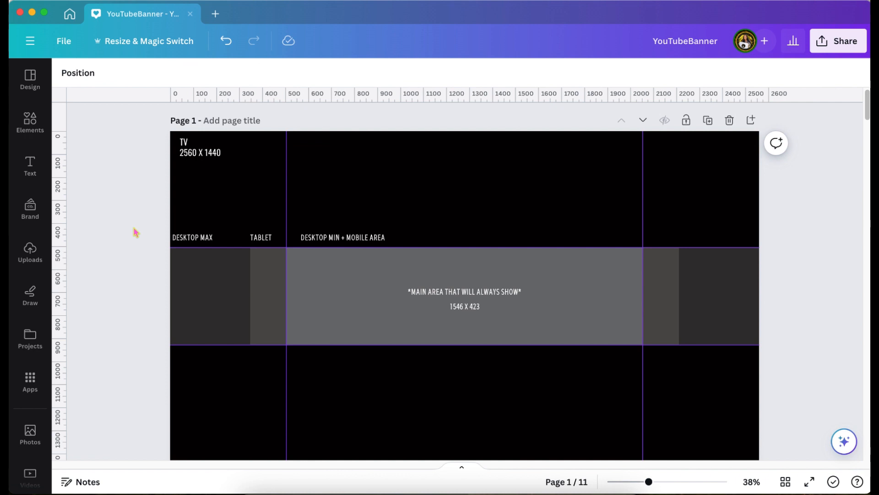
# Step: Lock the remaining guides that frame the main area on every page
pyautogui.scroll(-5, 136, 232)
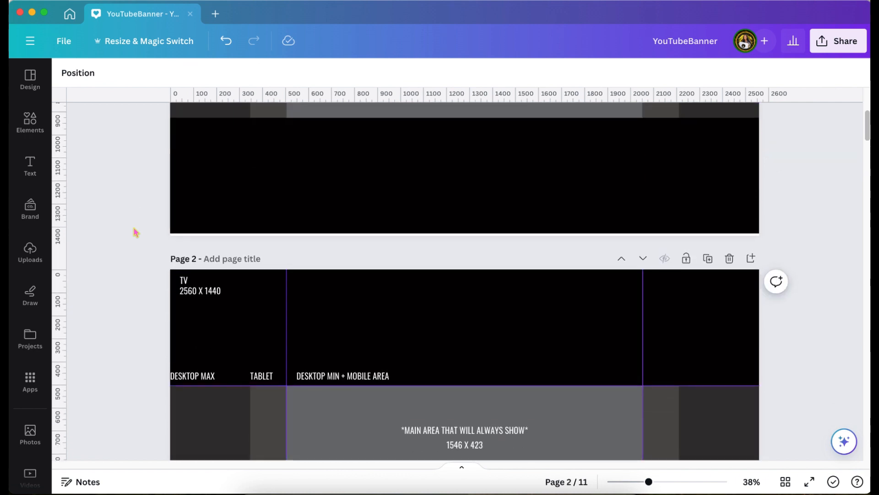
pyautogui.scroll(5, 136, 232)
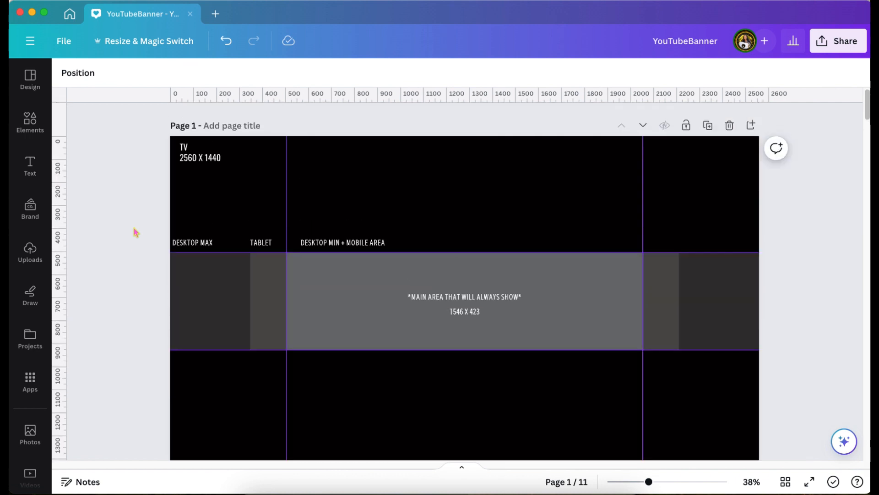
pyautogui.click(64, 45)
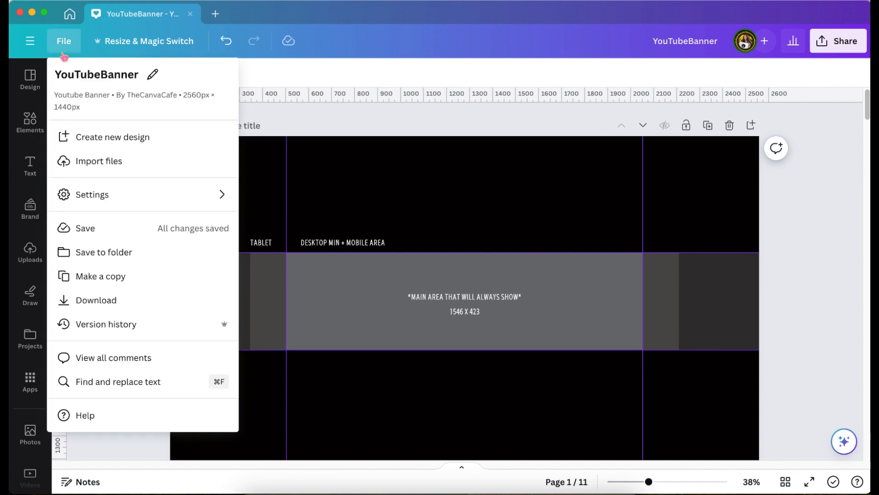
pyautogui.click(143, 193)
pyautogui.click(258, 275)
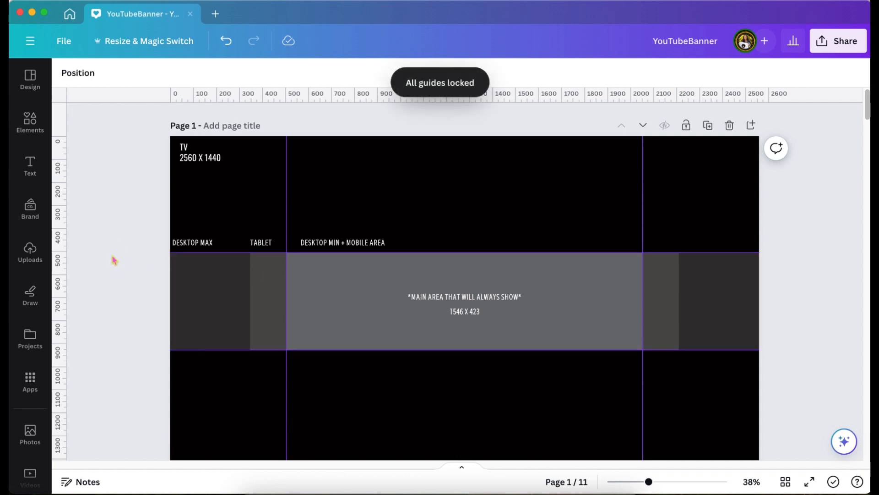
# Step: Examine how the guides frame the main area across the size templates and banner layouts on pages 1 to 5
pyautogui.scroll(-3, 114, 261)
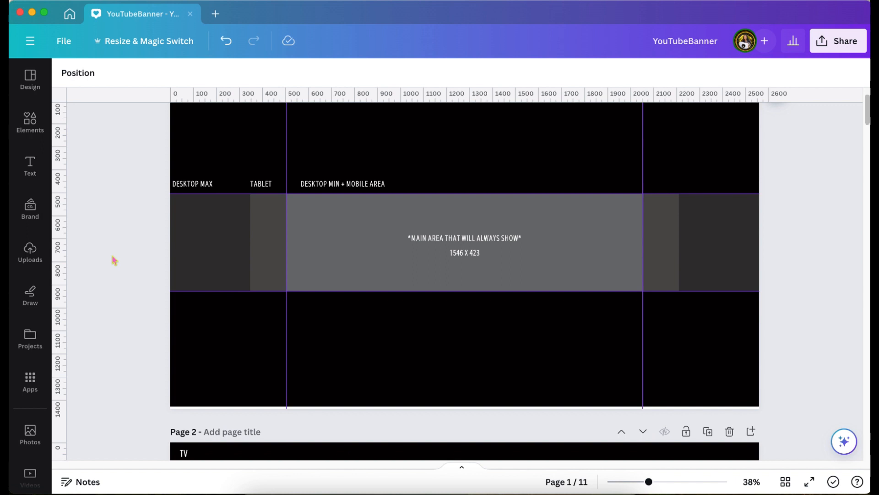
pyautogui.scroll(-15, 114, 260)
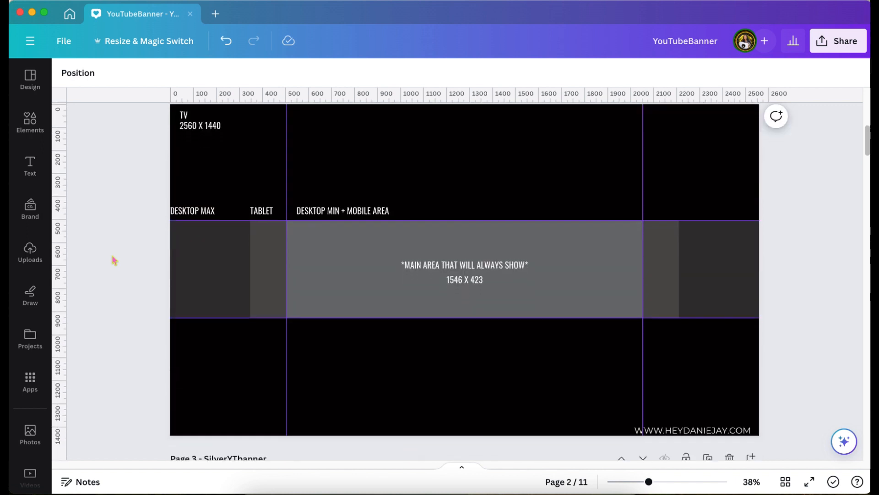
pyautogui.scroll(-5, 114, 260)
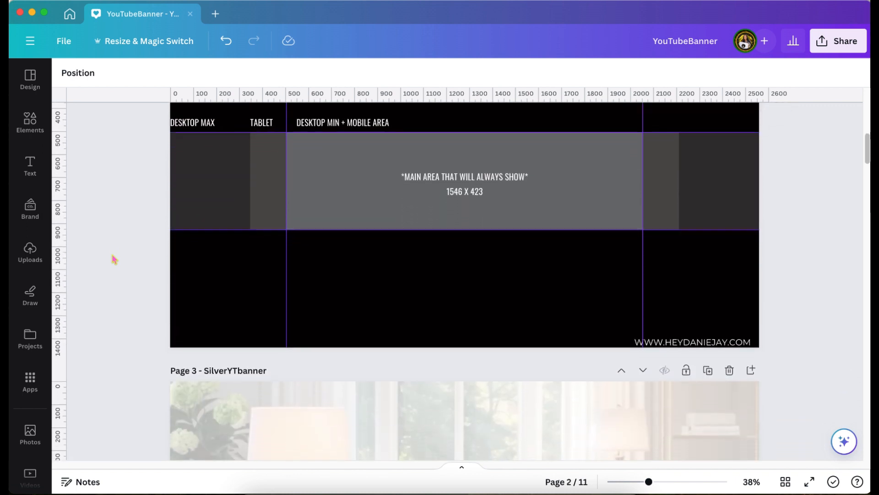
pyautogui.scroll(-1, 114, 260)
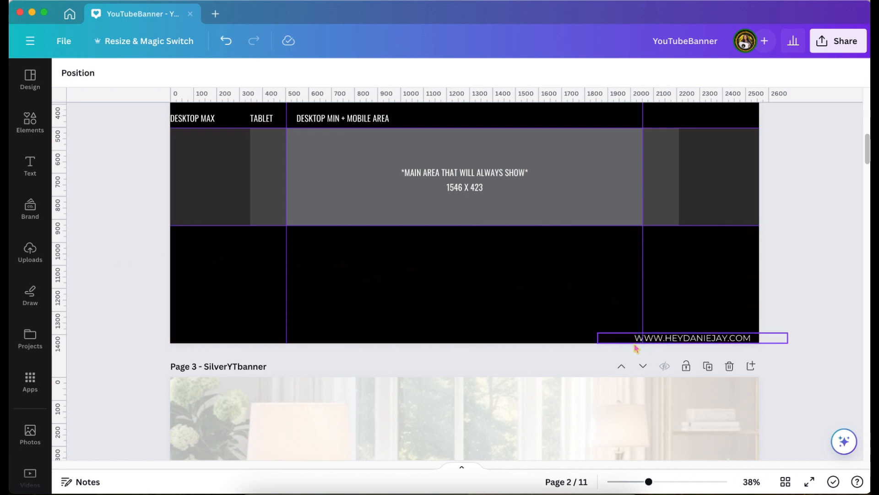
pyautogui.scroll(-10, 637, 348)
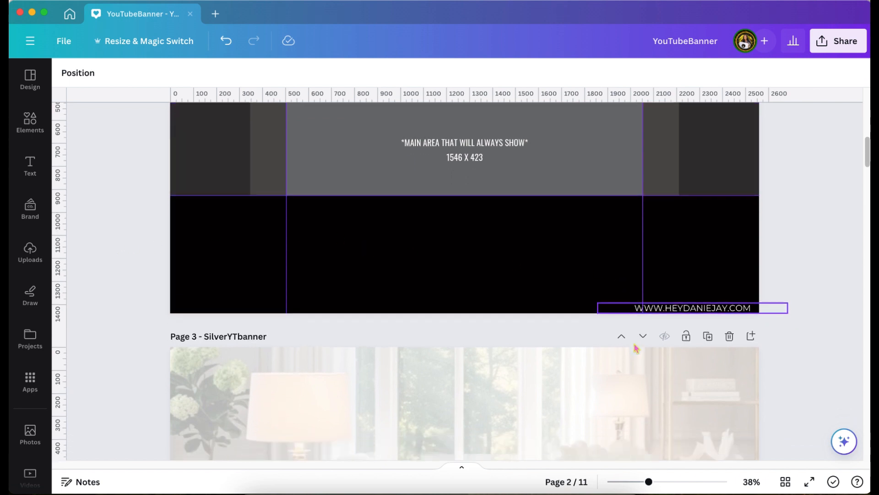
pyautogui.scroll(-2, 637, 349)
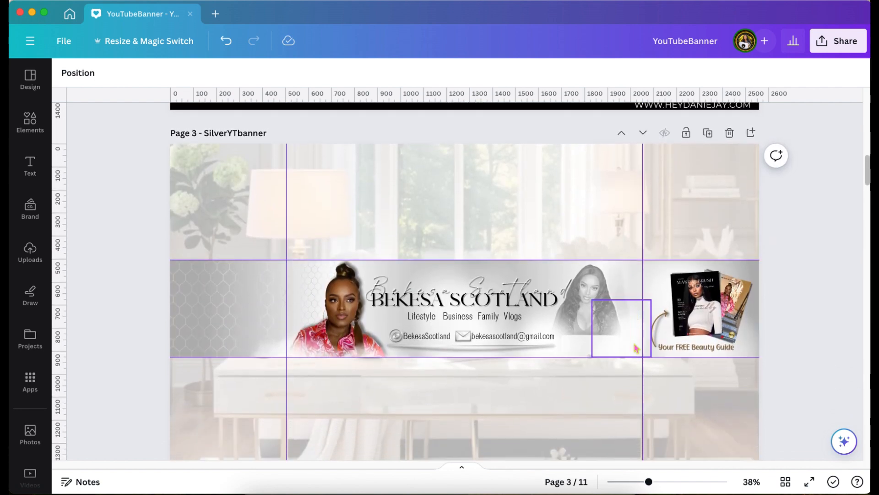
pyautogui.scroll(-20, 637, 349)
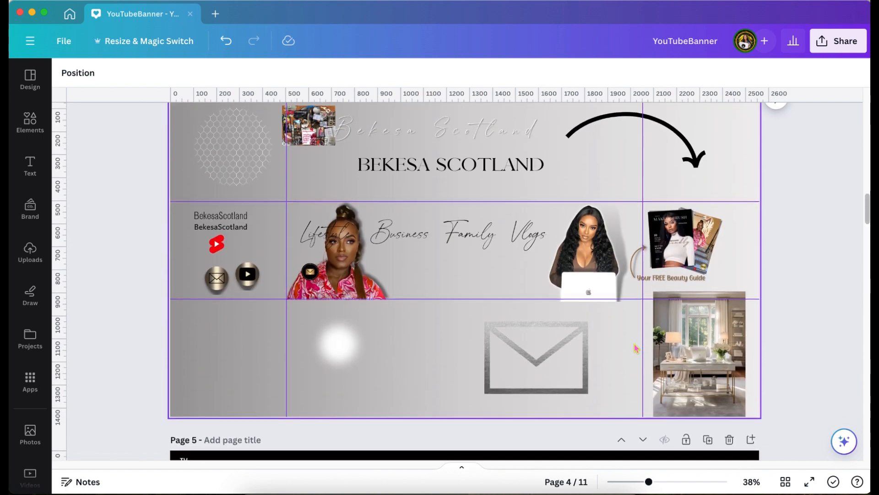
pyautogui.scroll(-7, 637, 349)
pyautogui.scroll(-9, 637, 349)
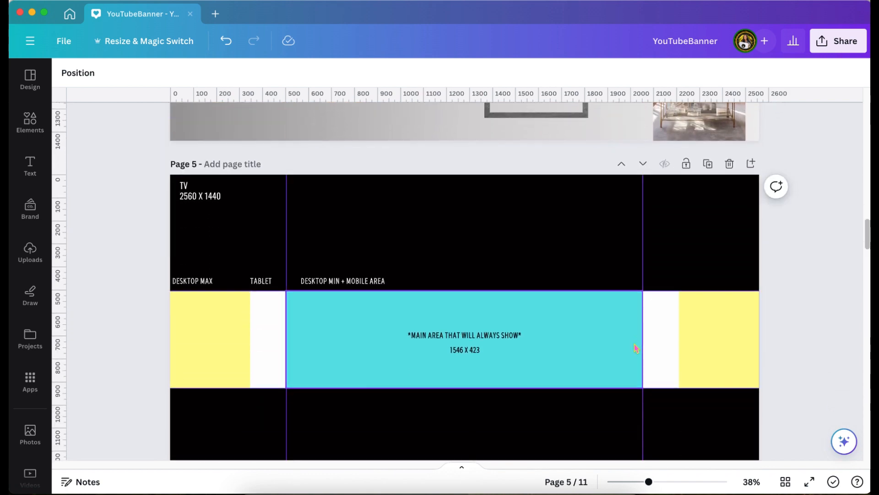
pyautogui.scroll(-1, 636, 349)
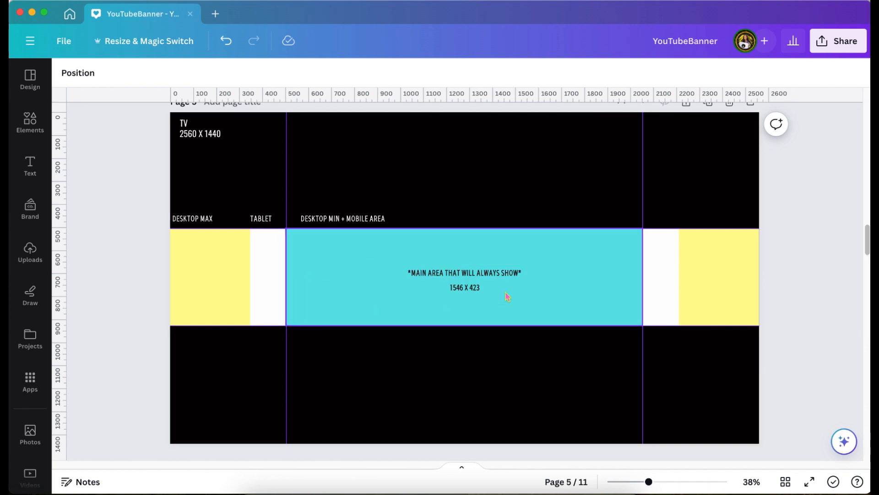
# Step: Examine how the page 6 banner's background, logo, text and free-guide offer are placed relative to the device safe areas
pyautogui.scroll(-10, 330, 310)
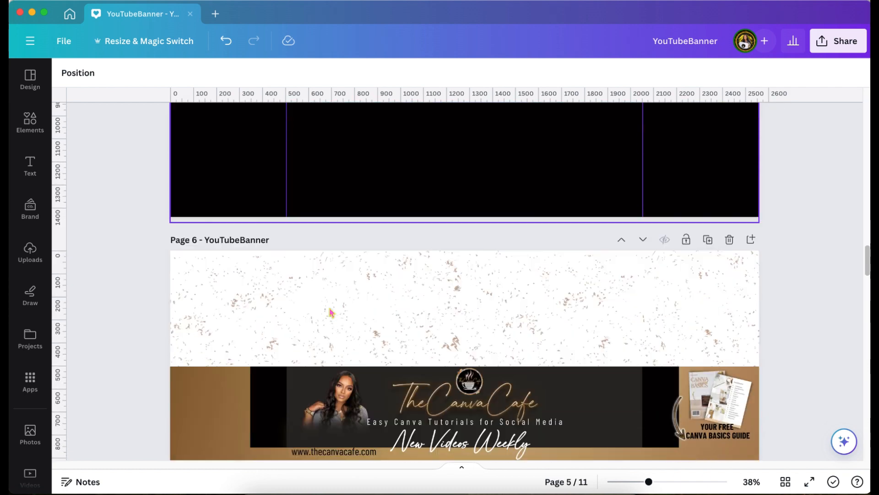
pyautogui.scroll(-1, 330, 311)
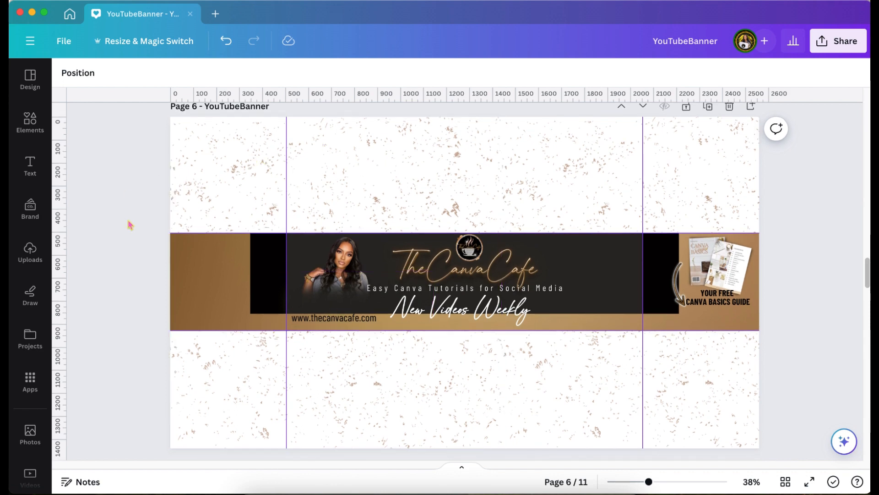
pyautogui.scroll(-1, 129, 225)
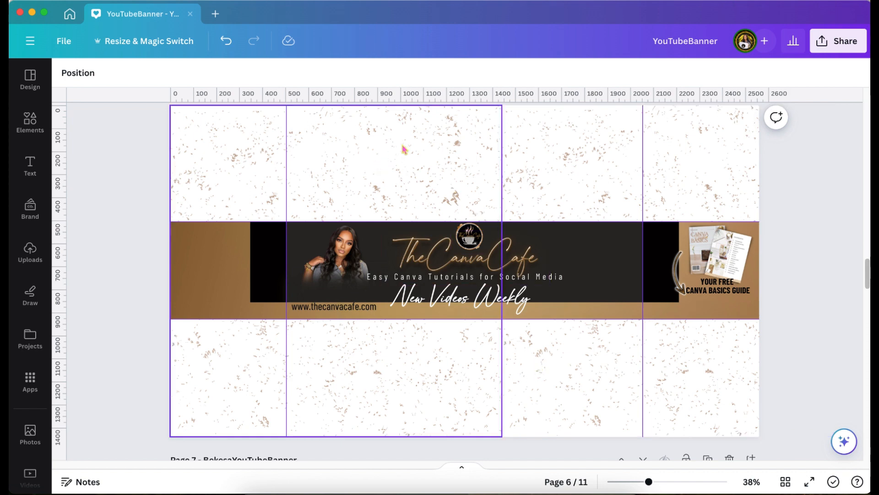
pyautogui.scroll(1, 404, 149)
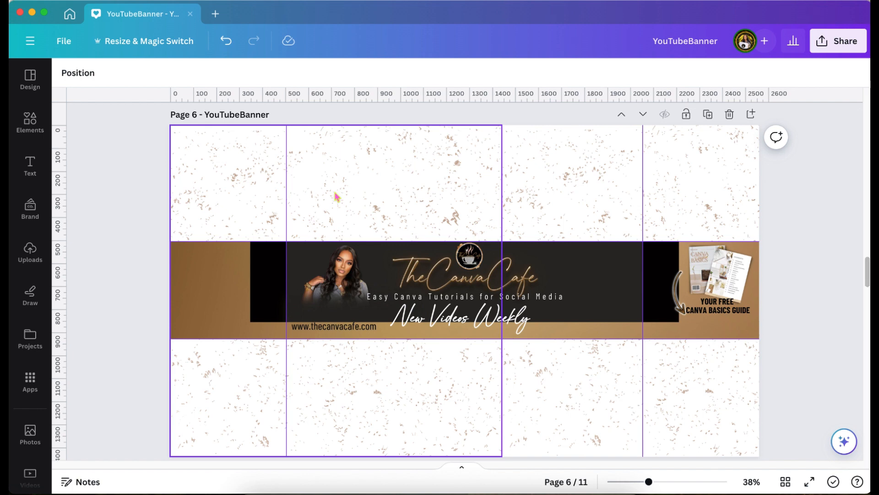
pyautogui.scroll(-1, 337, 196)
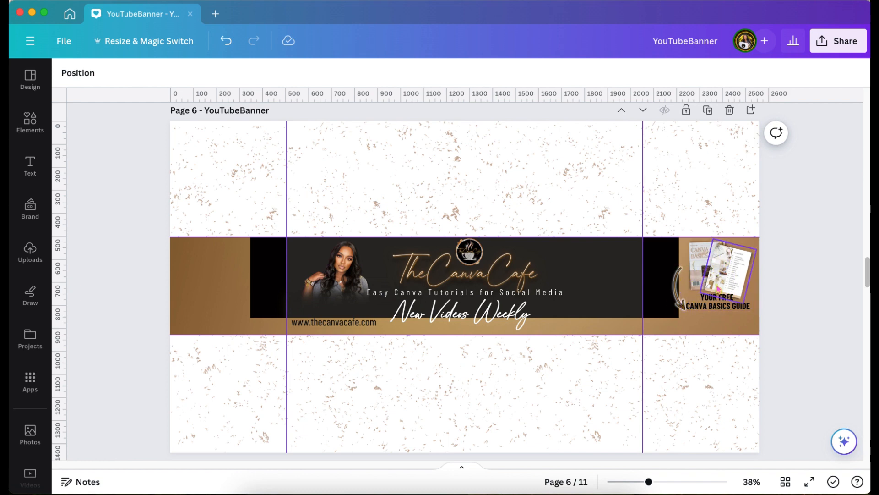
pyautogui.scroll(-2, 718, 289)
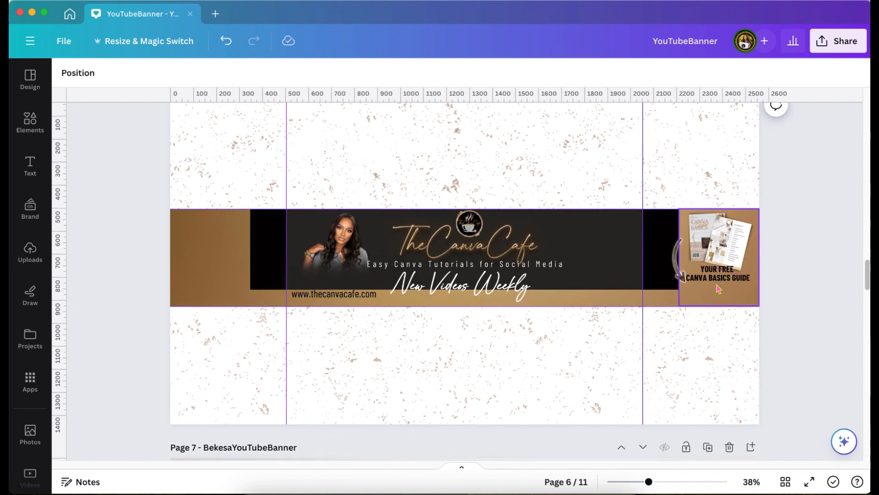
pyautogui.scroll(-2, 718, 289)
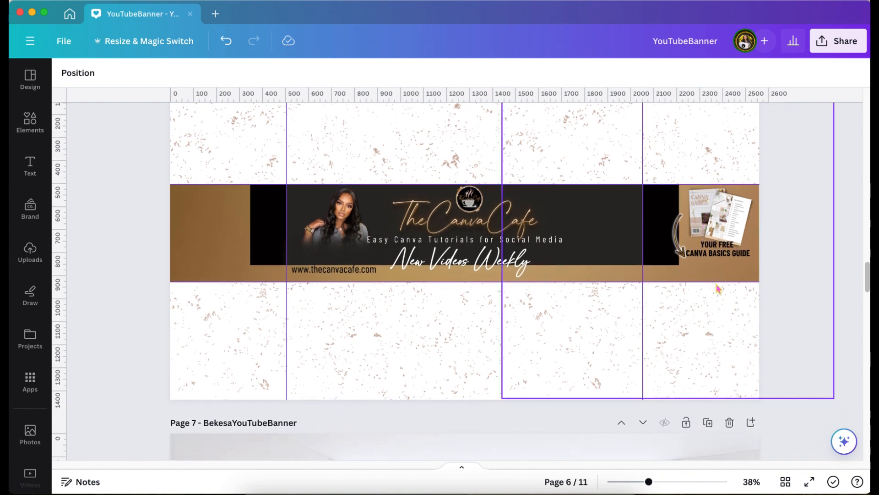
pyautogui.scroll(-3, 718, 289)
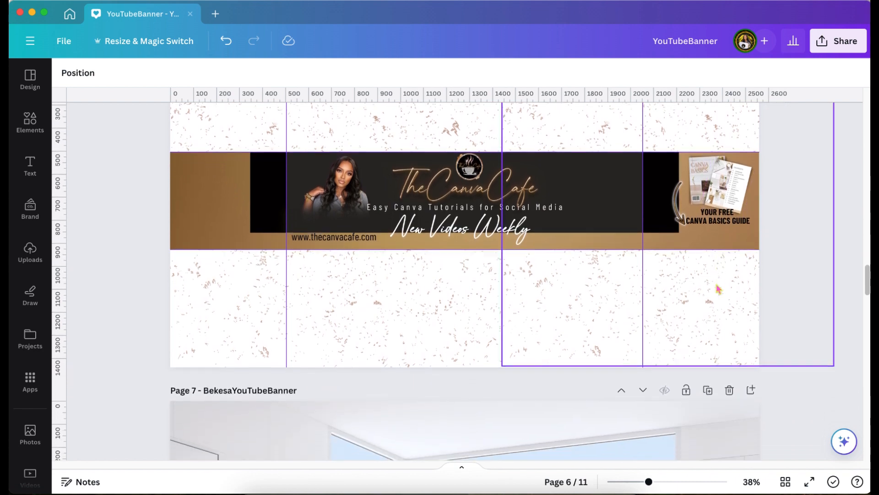
pyautogui.scroll(-4, 718, 288)
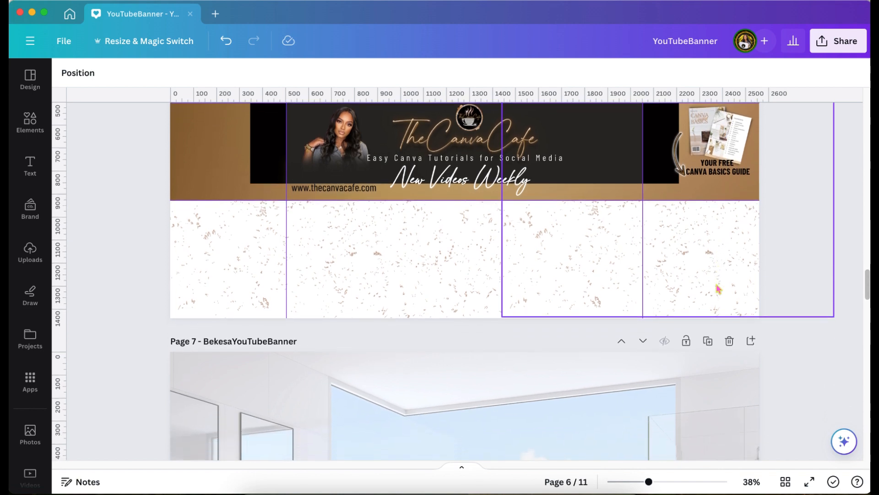
# Step: Review the page 7 banner's layout against the guides and return to the silver banner on page 3
pyautogui.scroll(-10, 718, 289)
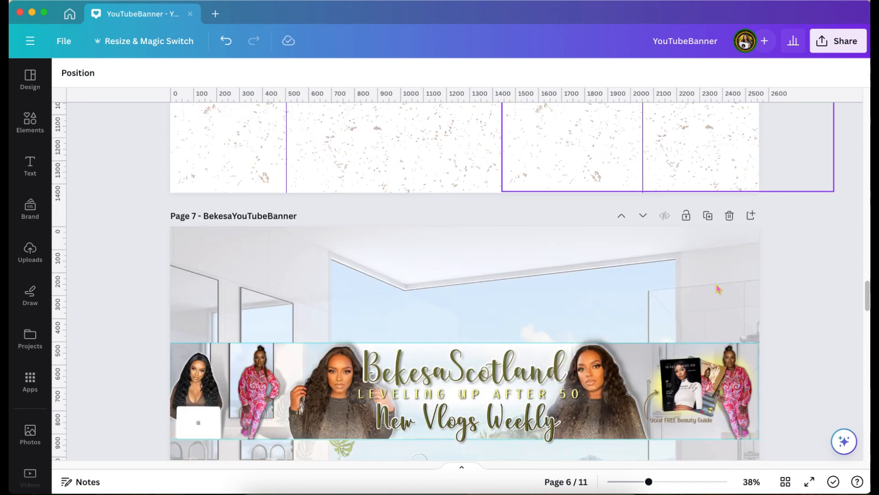
pyautogui.scroll(-3, 718, 288)
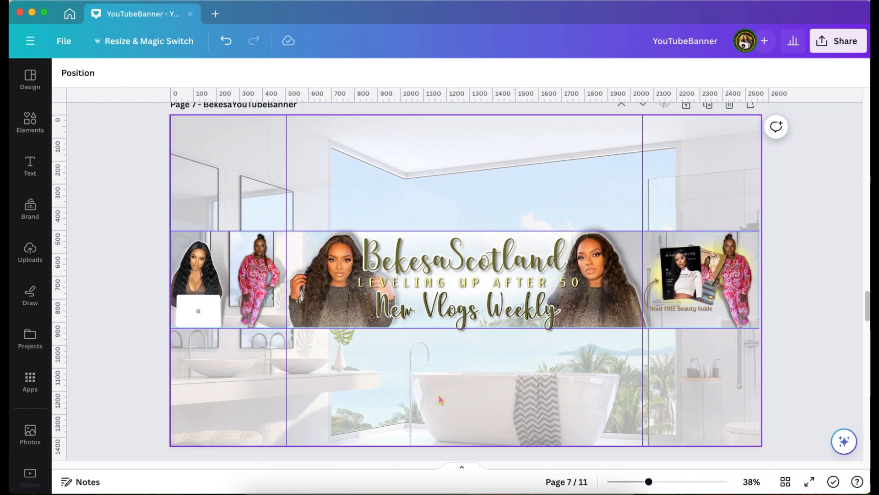
pyautogui.scroll(-2, 440, 400)
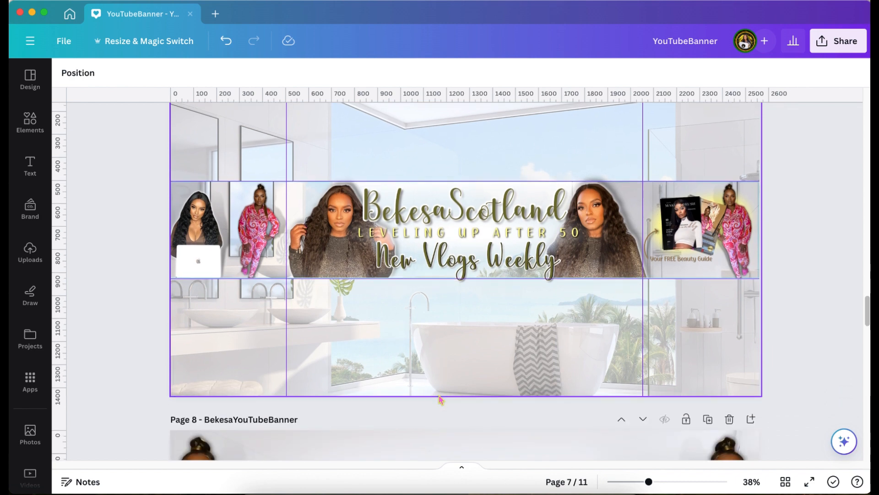
pyautogui.scroll(2, 440, 400)
pyautogui.scroll(10, 440, 400)
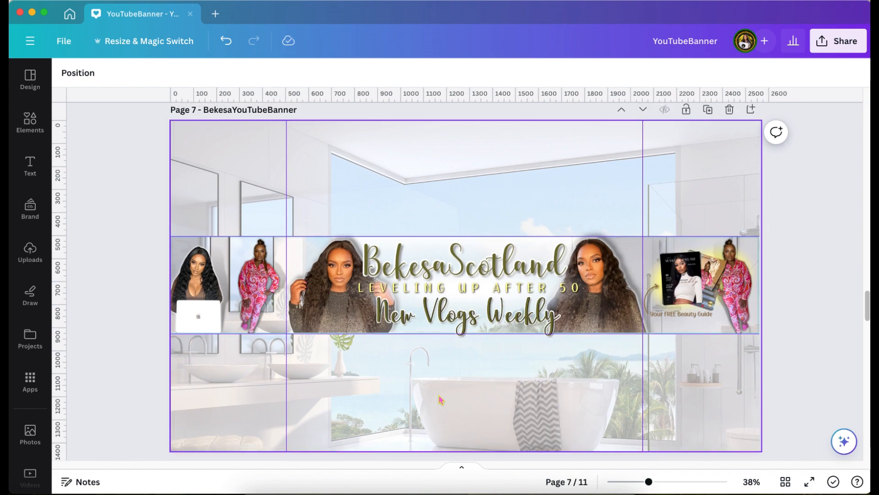
pyautogui.scroll(10, 440, 400)
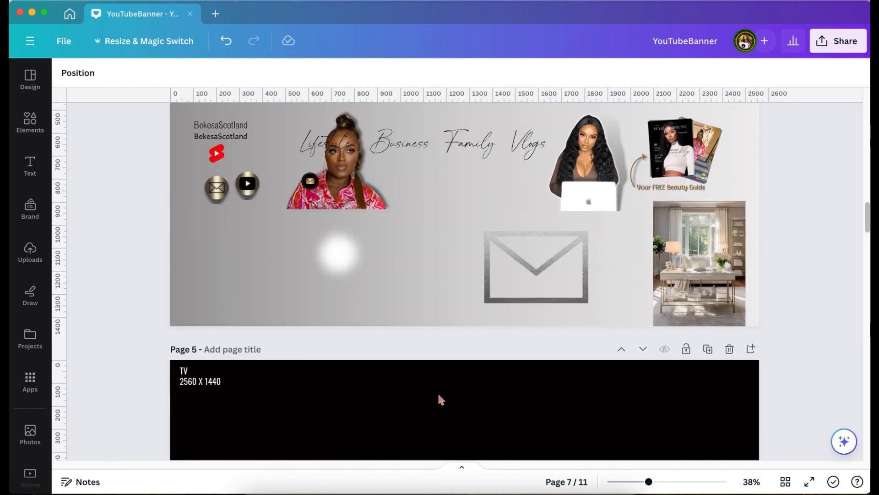
pyautogui.scroll(2, 441, 400)
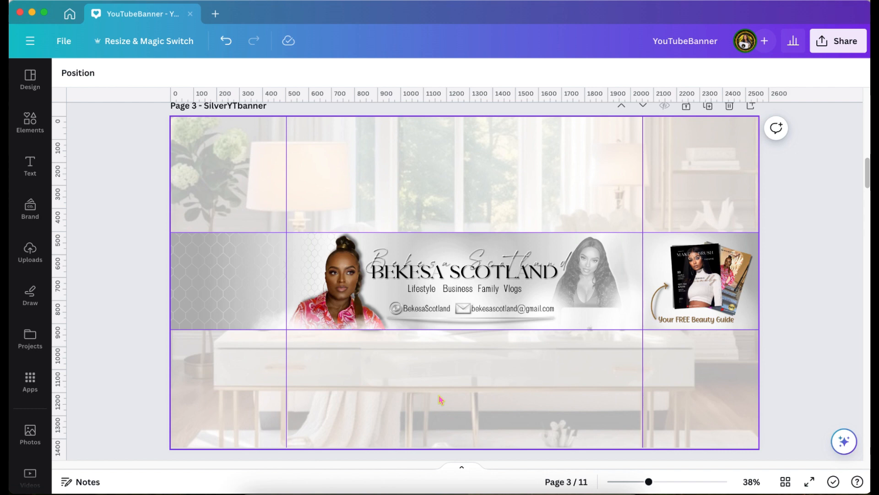
# Step: Add a blank page directly after the silver banner on page 3
pyautogui.scroll(2, 441, 400)
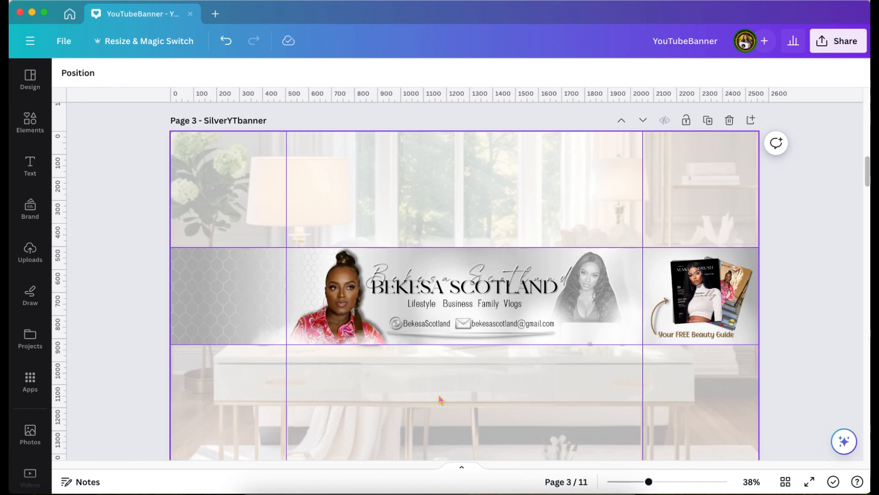
pyautogui.click(752, 120)
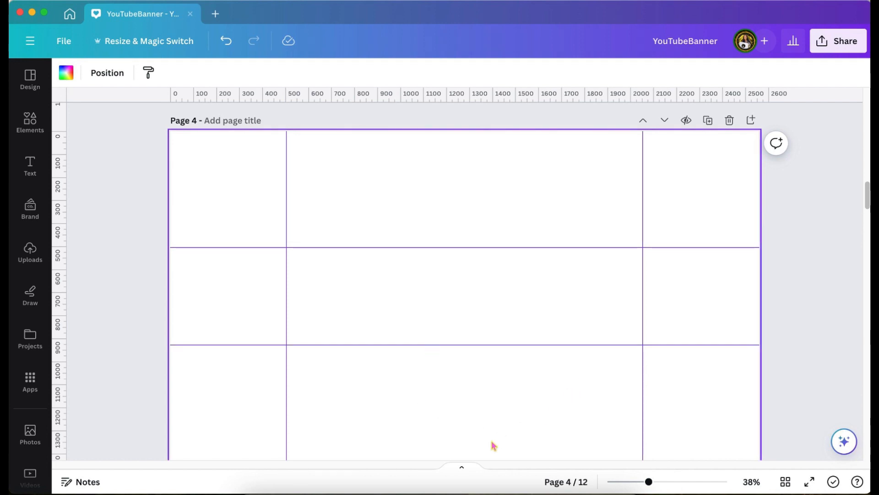
pyautogui.scroll(10, 494, 445)
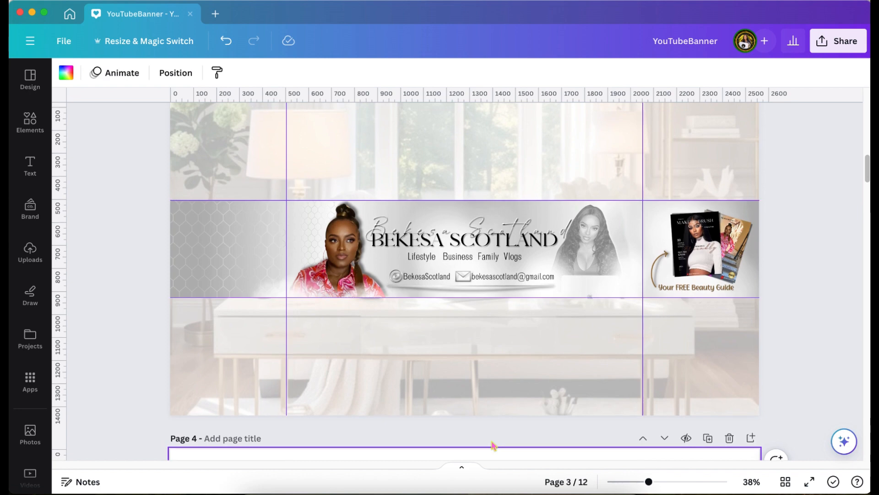
pyautogui.scroll(-10, 493, 445)
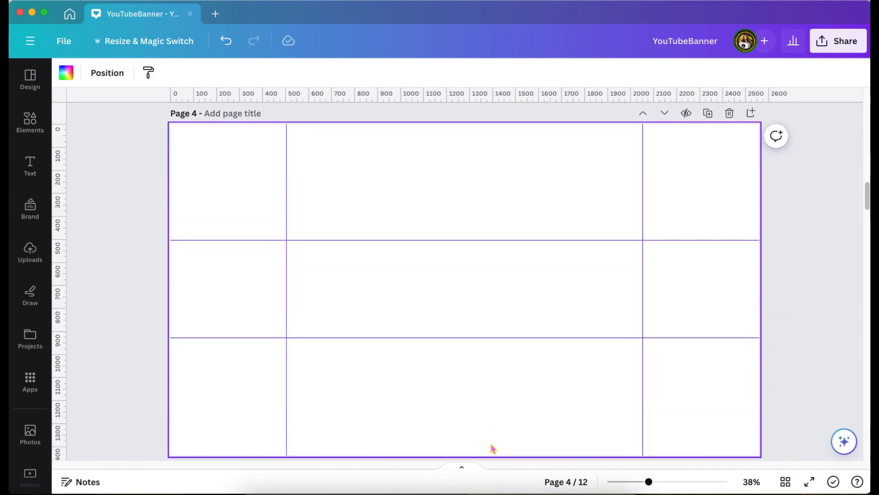
# Step: Add the recently used silver gradient bar to page 4 and stretch it across the full page width between the horizontal guides
pyautogui.click(29, 123)
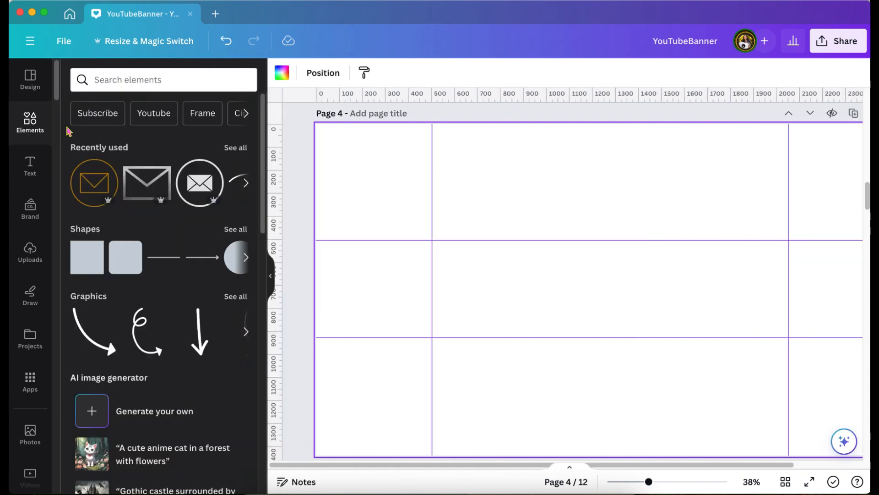
pyautogui.click(231, 148)
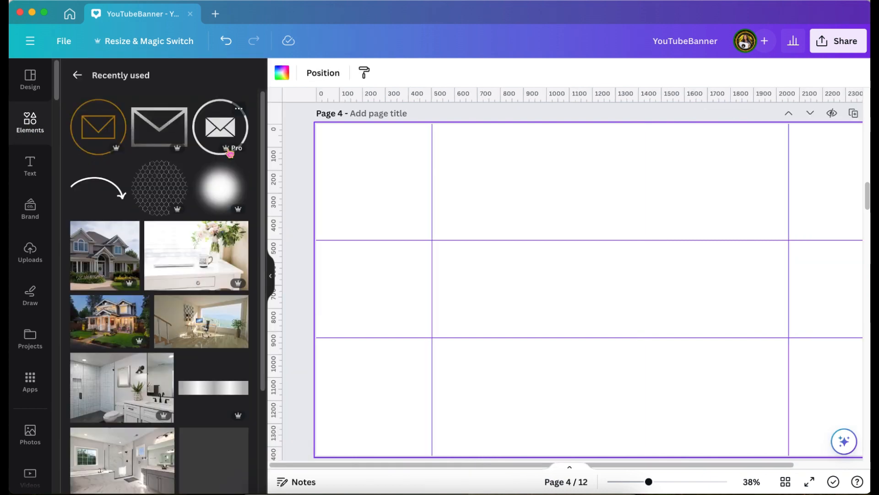
pyautogui.scroll(-2, 193, 365)
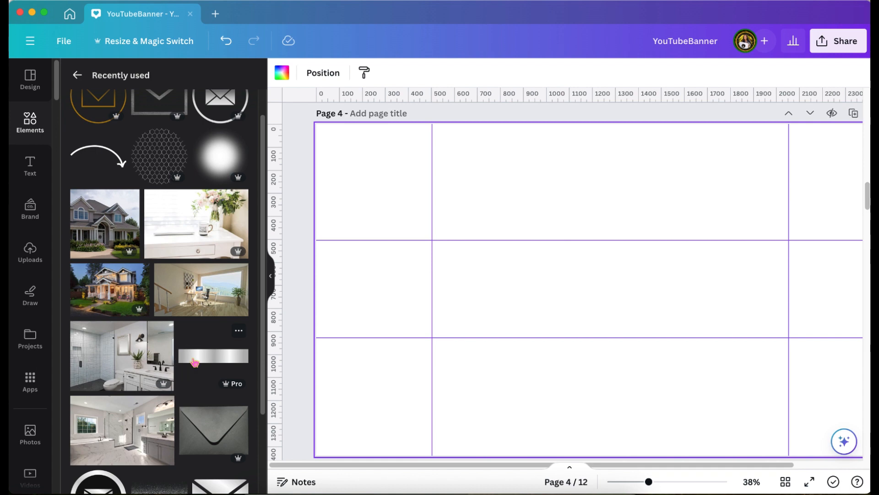
pyautogui.click(194, 363)
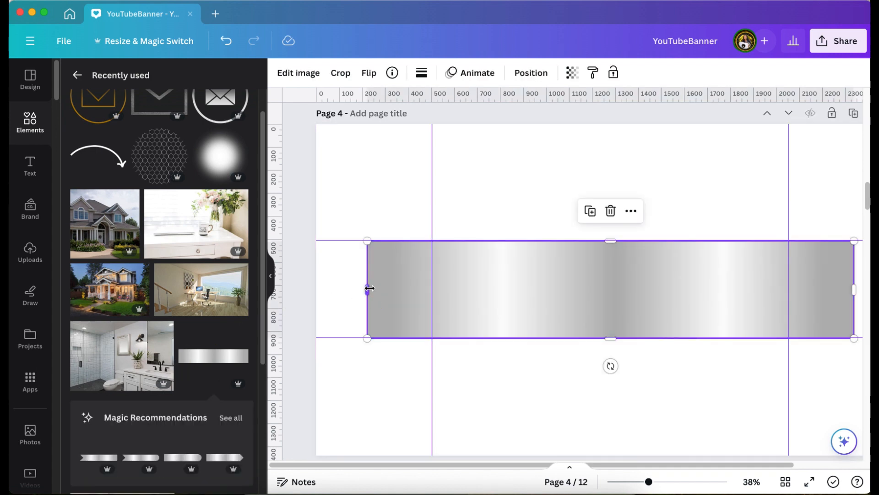
pyautogui.moveTo(369, 288); pyautogui.dragTo(320, 289)
pyautogui.hscroll(3, 323, 293)
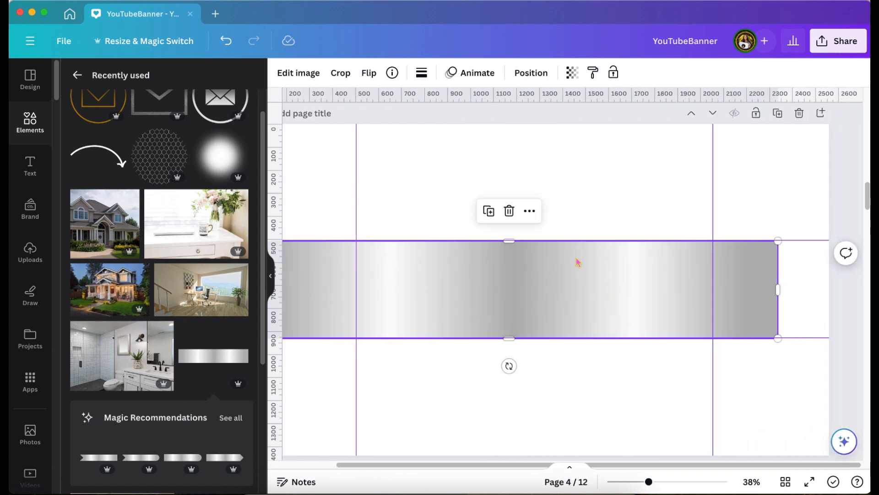
pyautogui.moveTo(788, 288); pyautogui.dragTo(830, 289)
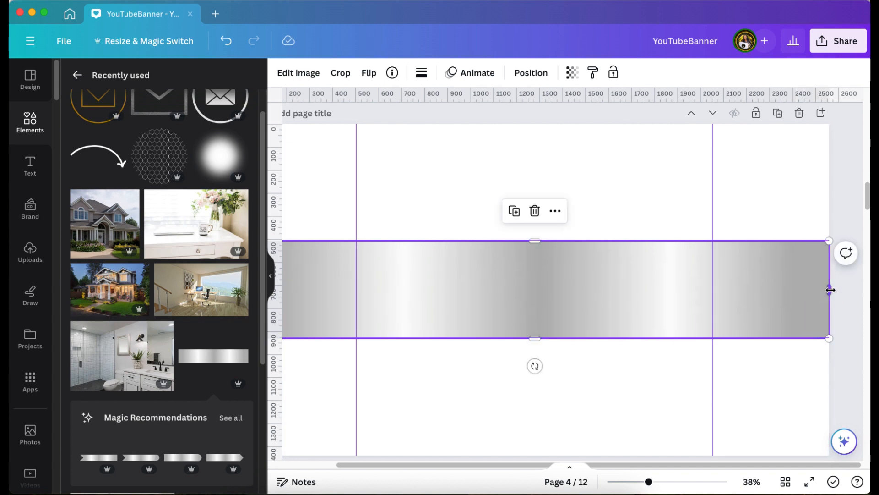
# Step: Add the Silver Honeycomb Line Pattern Circle graphic and fit it between the horizontal guides, against the left vertical guide
pyautogui.scroll(4, 544, 180)
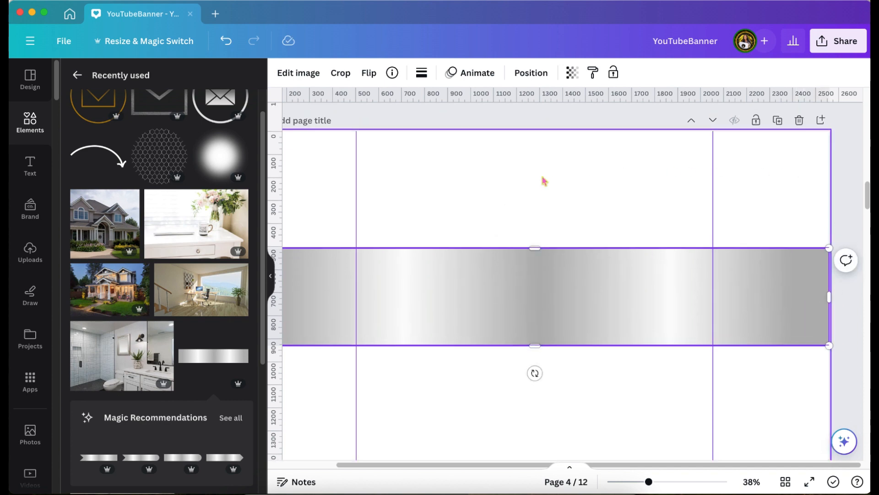
pyautogui.scroll(9, 544, 181)
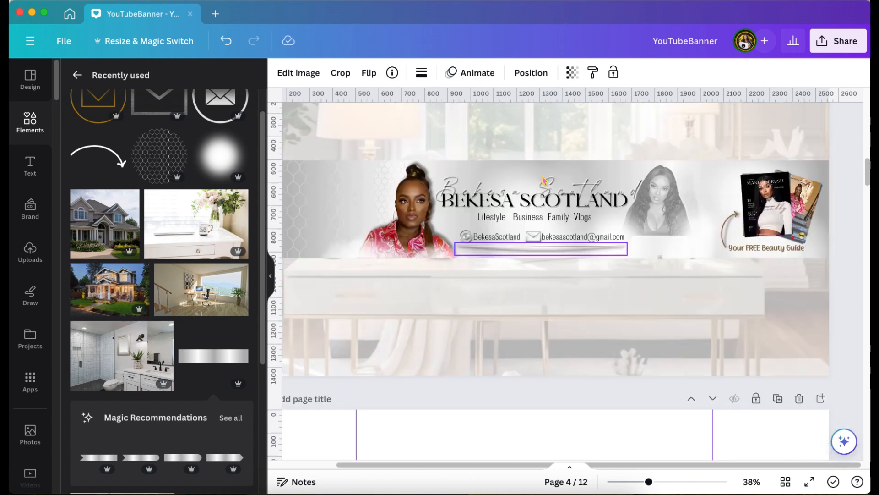
pyautogui.scroll(-13, 544, 181)
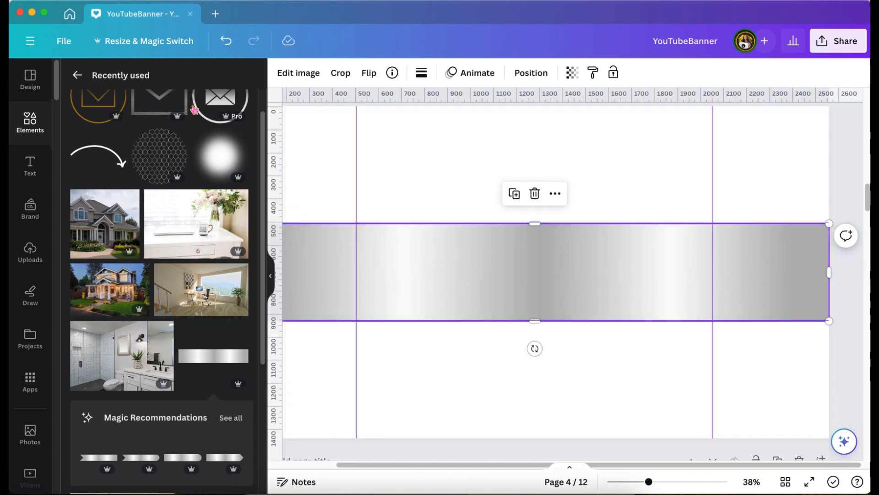
pyautogui.click(162, 162)
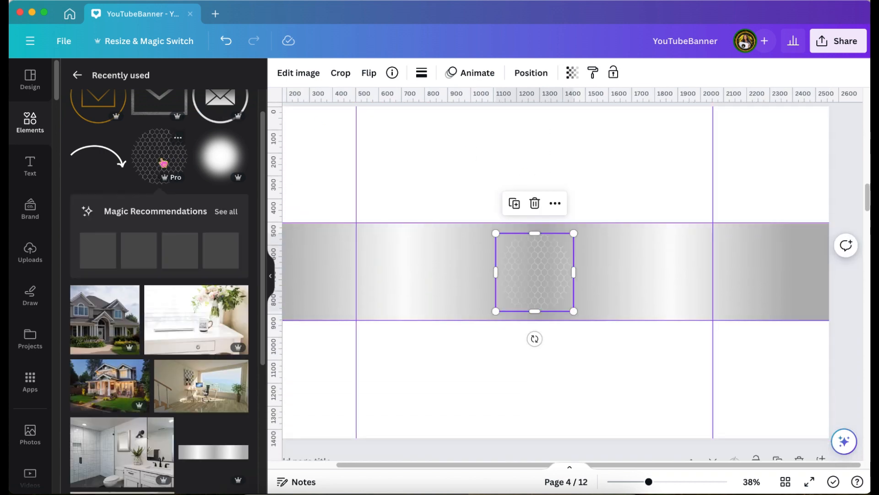
pyautogui.click(393, 74)
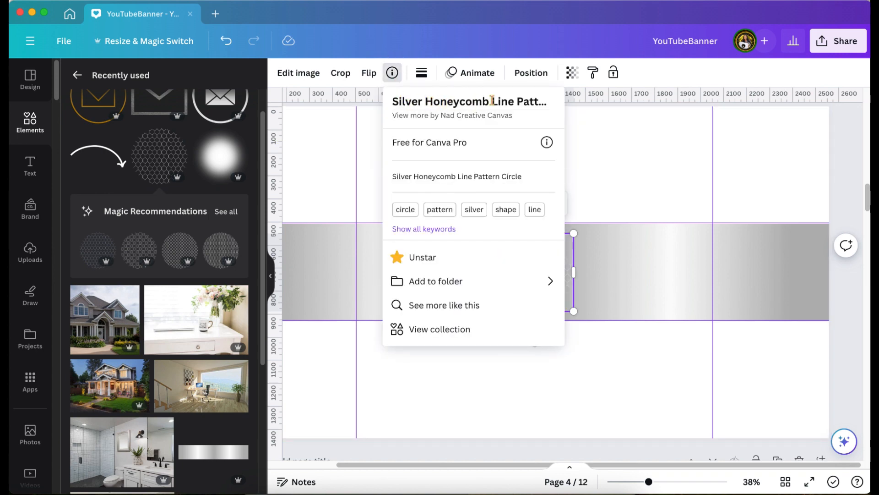
pyautogui.click(591, 206)
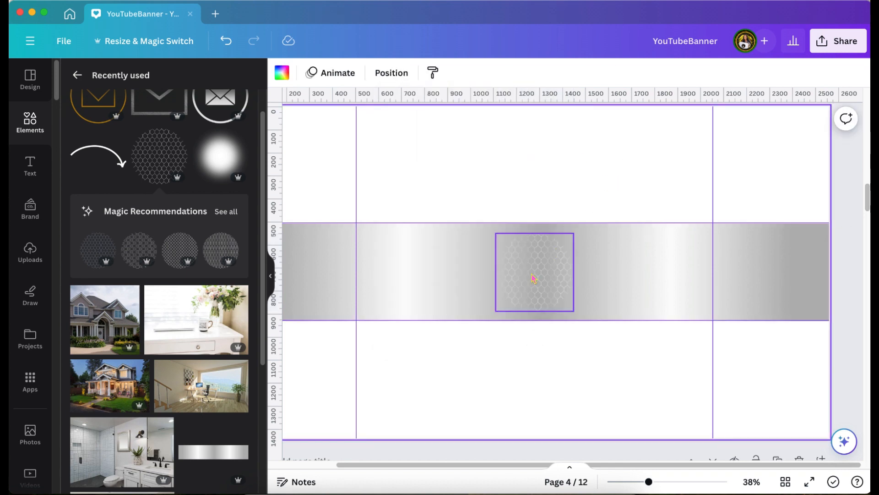
pyautogui.moveTo(533, 278); pyautogui.dragTo(393, 268)
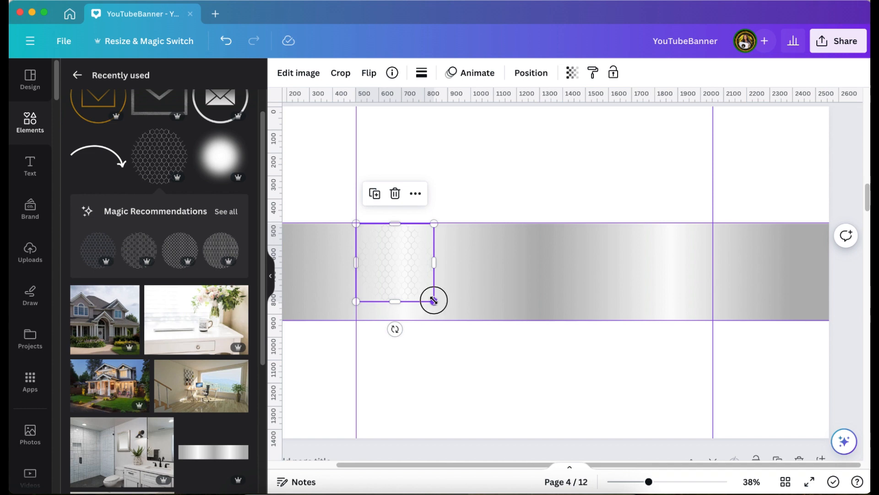
pyautogui.moveTo(433, 301); pyautogui.dragTo(453, 319)
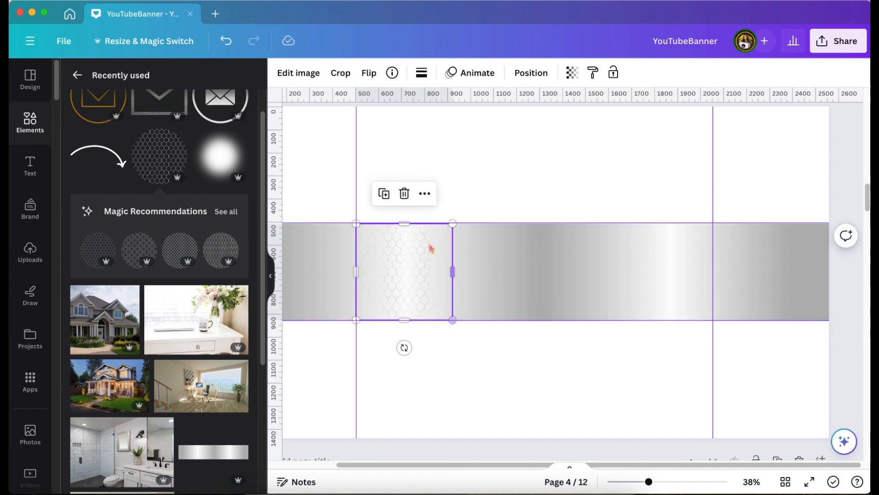
# Step: Duplicate the honeycomb pattern, move the copy to the banner's left edge and enlarge it to reach the left vertical guide
pyautogui.click(384, 196)
pyautogui.hscroll(-3, 385, 196)
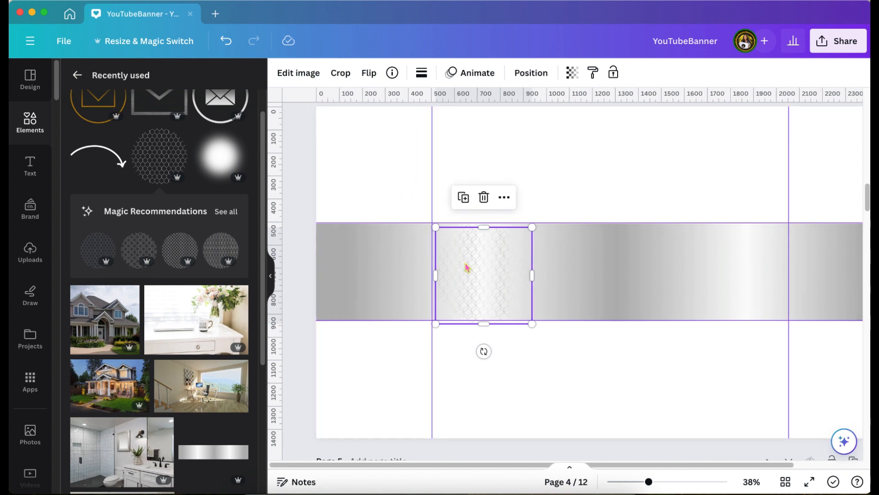
pyautogui.moveTo(467, 268); pyautogui.dragTo(348, 261)
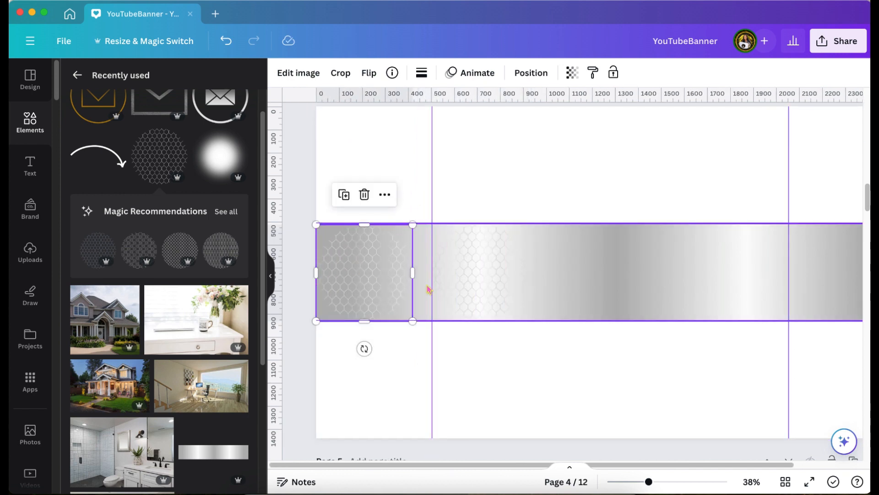
pyautogui.moveTo(413, 224); pyautogui.dragTo(435, 211)
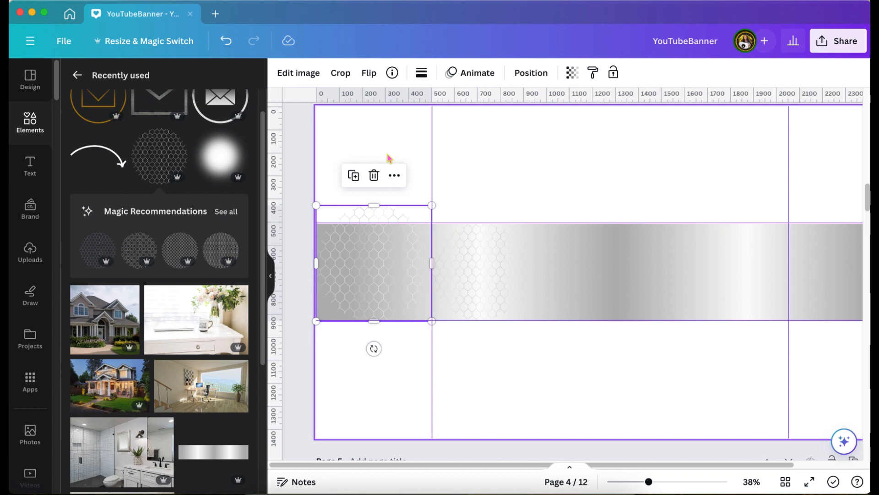
# Step: Enlarge the outer honeycomb past the page's left edge and crop its top and bottom to the horizontal guides
pyautogui.moveTo(649, 481); pyautogui.dragTo(662, 481)
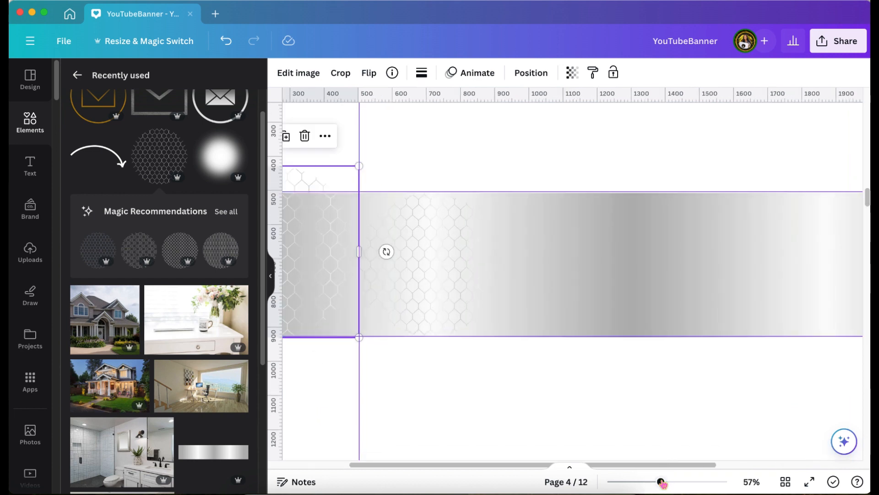
pyautogui.hscroll(-3, 531, 341)
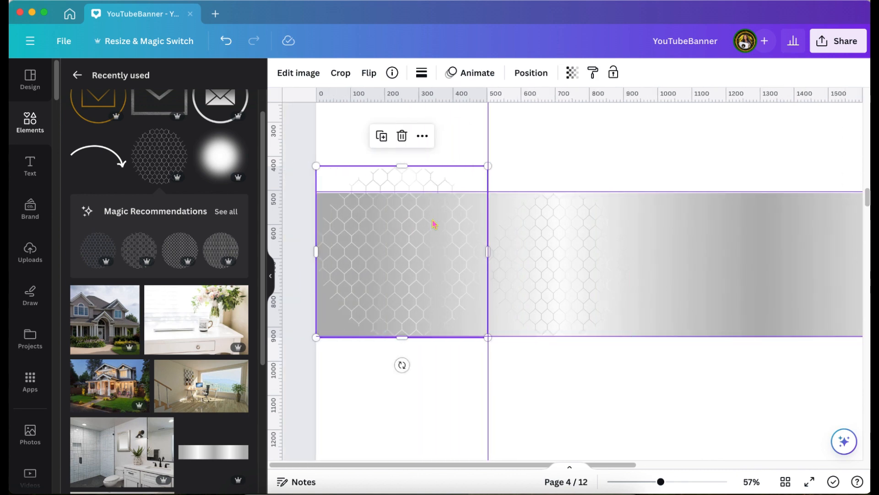
pyautogui.moveTo(402, 163); pyautogui.dragTo(401, 189)
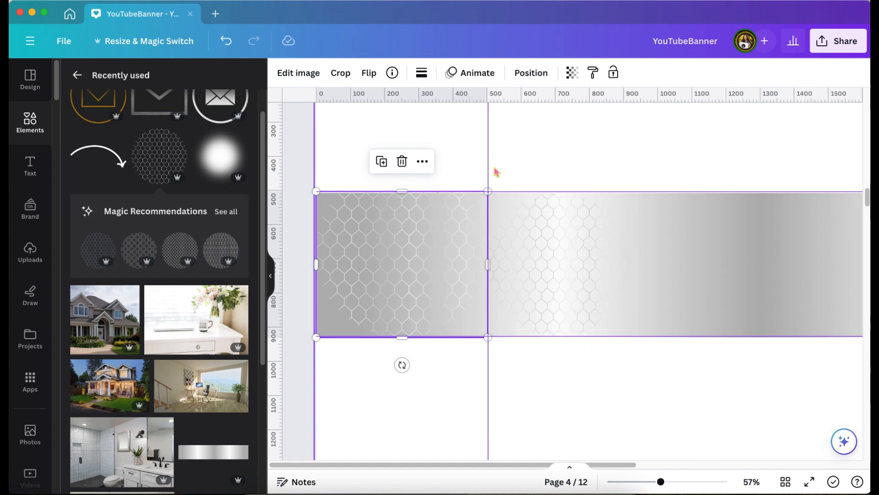
pyautogui.moveTo(315, 338); pyautogui.dragTo(277, 367)
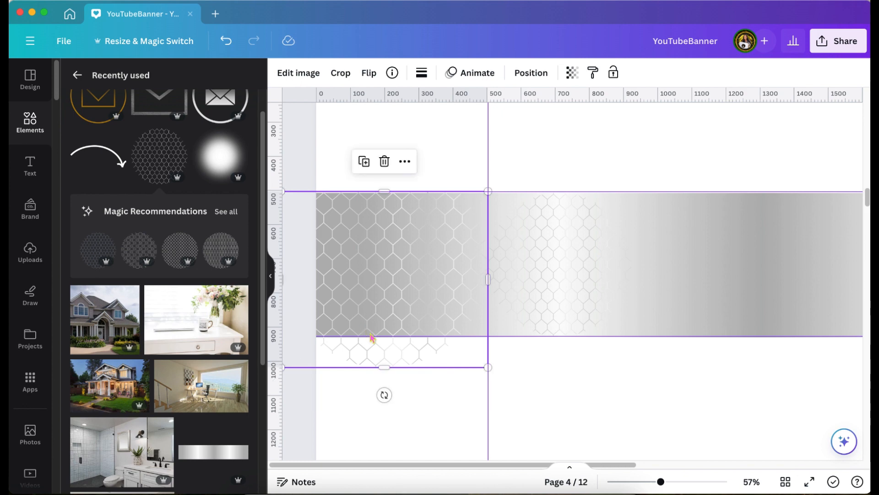
pyautogui.moveTo(384, 367); pyautogui.dragTo(383, 340)
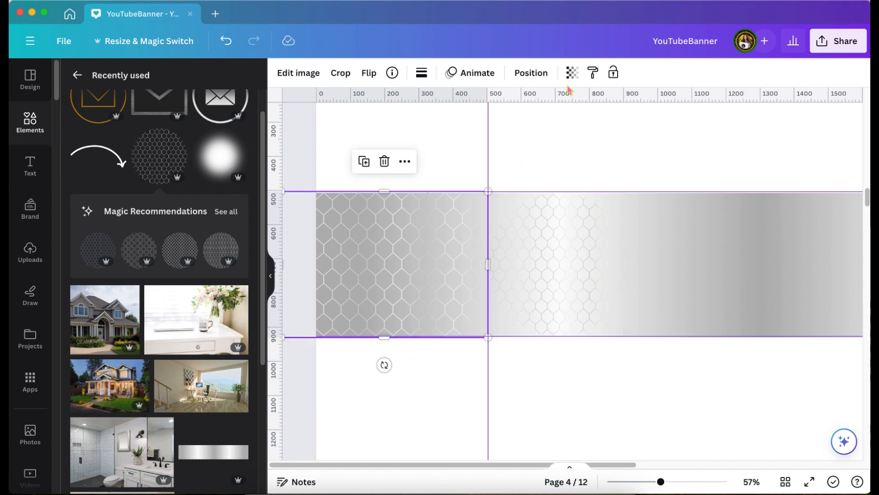
# Step: Set the outer honeycomb pattern's transparency to 72
pyautogui.click(572, 72)
pyautogui.moveTo(573, 122); pyautogui.dragTo(541, 129)
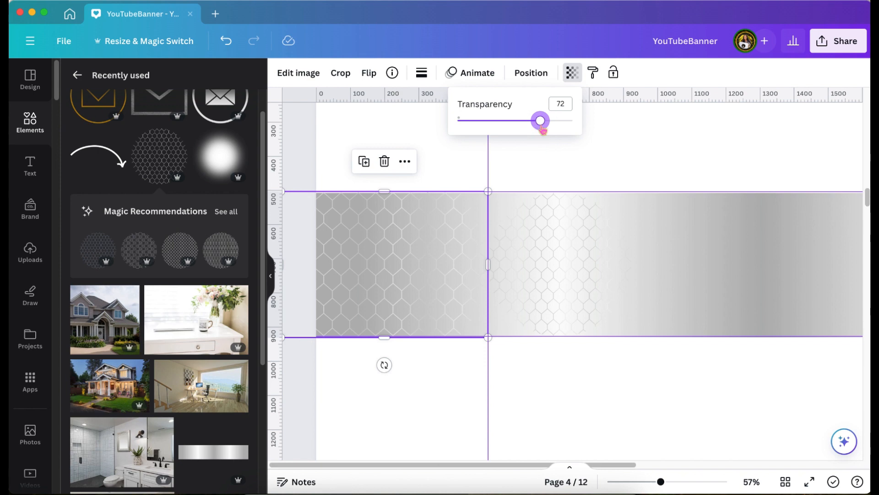
pyautogui.click(614, 158)
pyautogui.hscroll(4, 614, 158)
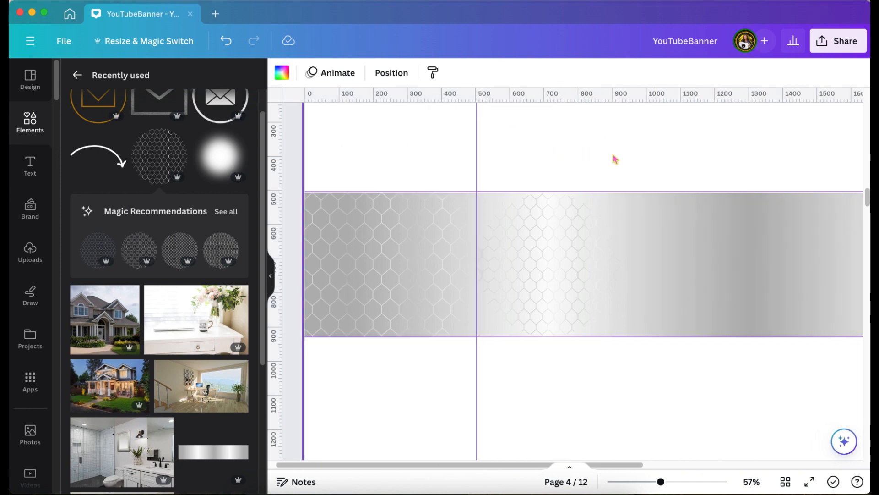
pyautogui.hscroll(-4, 614, 158)
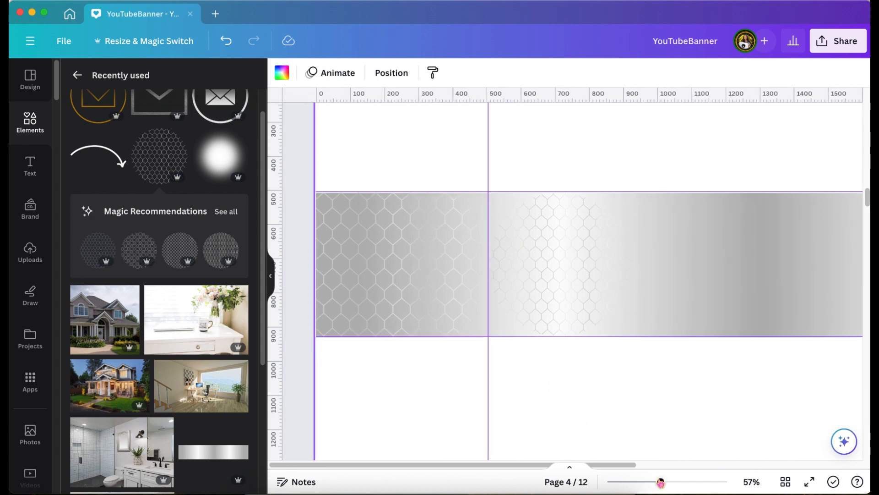
# Step: Copy the colour portrait from the page 3 banner and paste it over the inner honeycomb on page 4
pyautogui.moveTo(660, 482); pyautogui.dragTo(646, 481)
pyautogui.scroll(2, 661, 389)
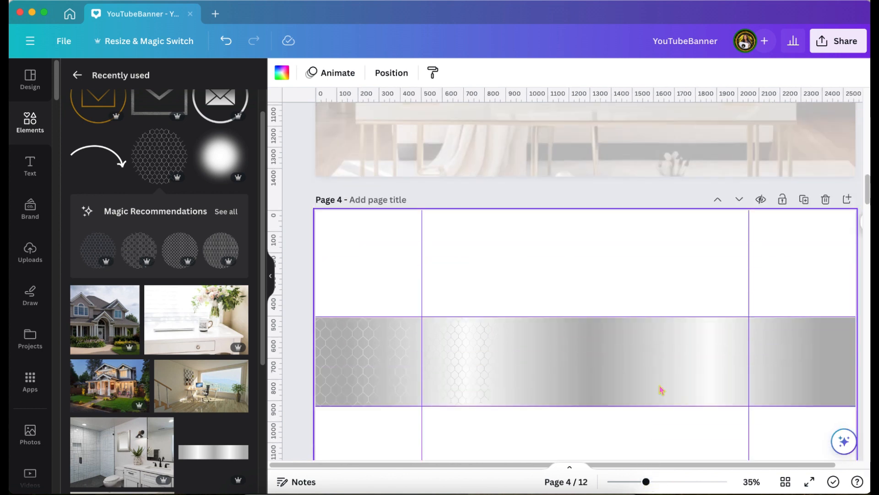
pyautogui.scroll(3, 661, 390)
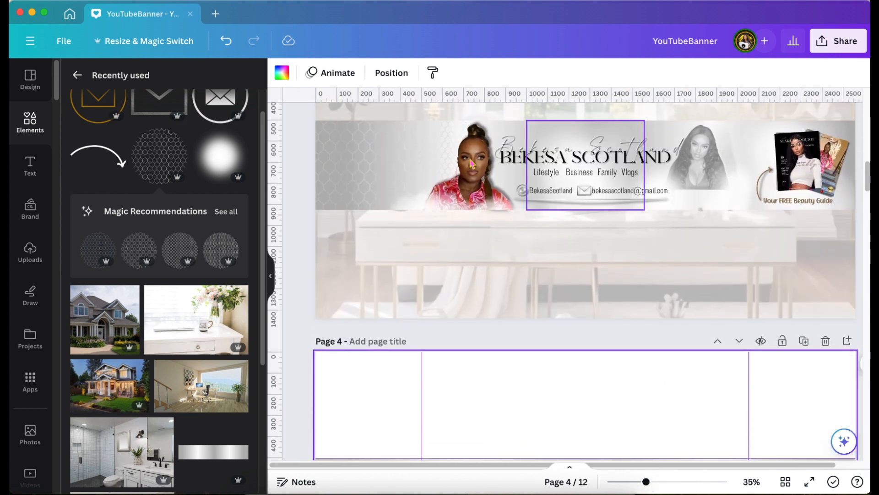
pyautogui.click(465, 165)
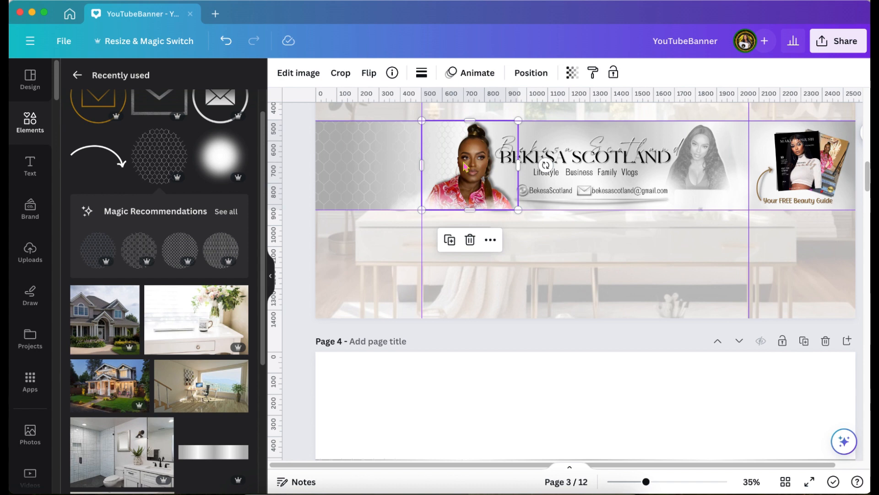
pyautogui.press('super+c')
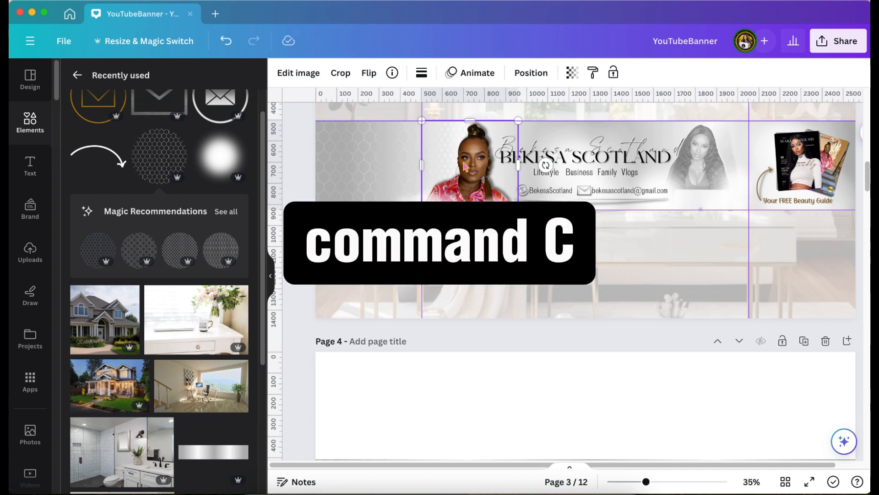
pyautogui.scroll(-5, 463, 167)
pyautogui.click(448, 304)
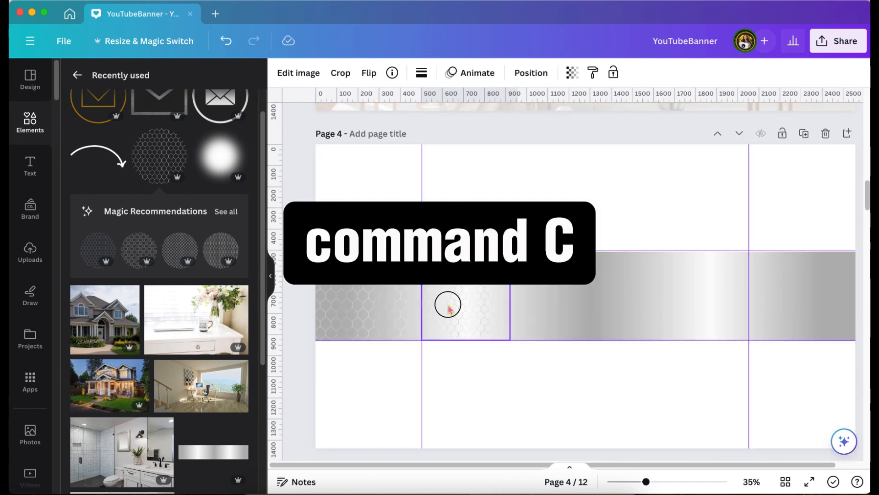
pyautogui.press('super+v')
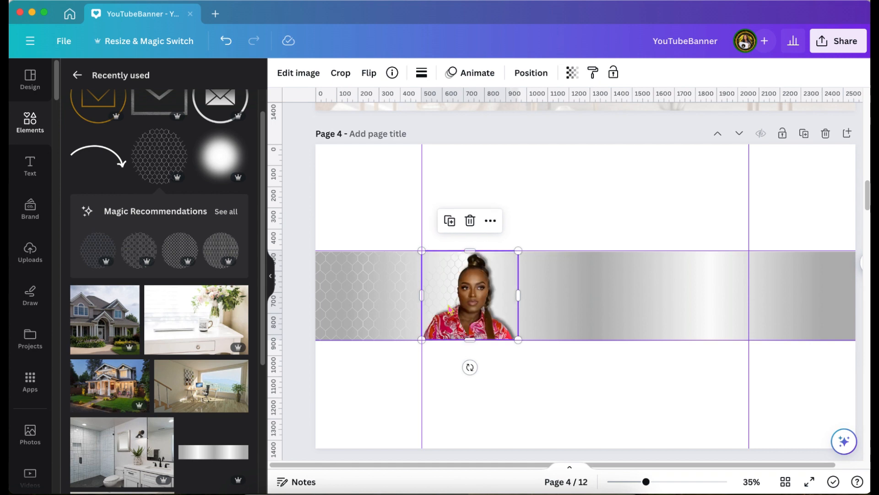
# Step: Add the recently used "blur cloud hand draw brush" graphic to page 4 and enlarge it to about 600 px wide
pyautogui.scroll(1, 469, 393)
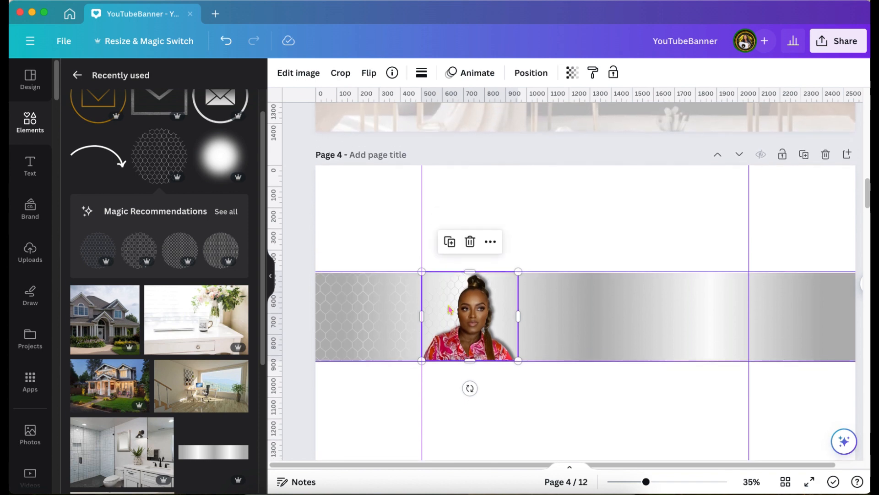
pyautogui.moveTo(648, 484); pyautogui.dragTo(642, 482)
pyautogui.scroll(3, 646, 395)
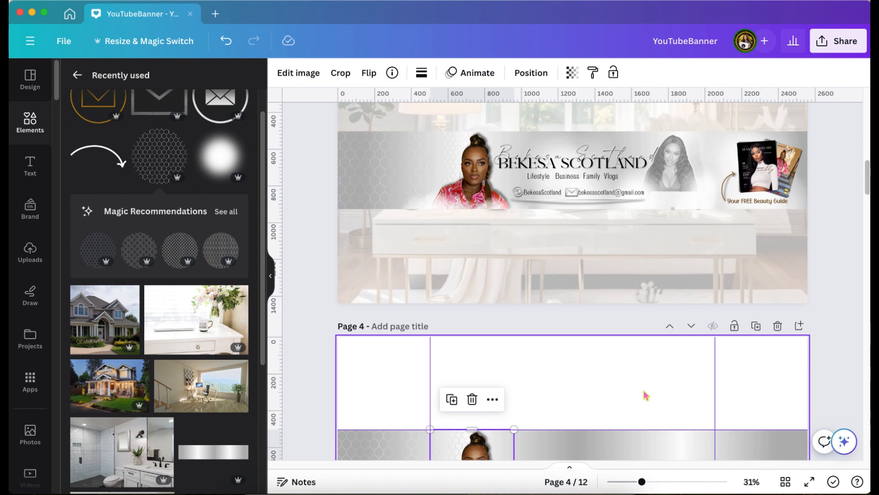
pyautogui.scroll(-2, 646, 395)
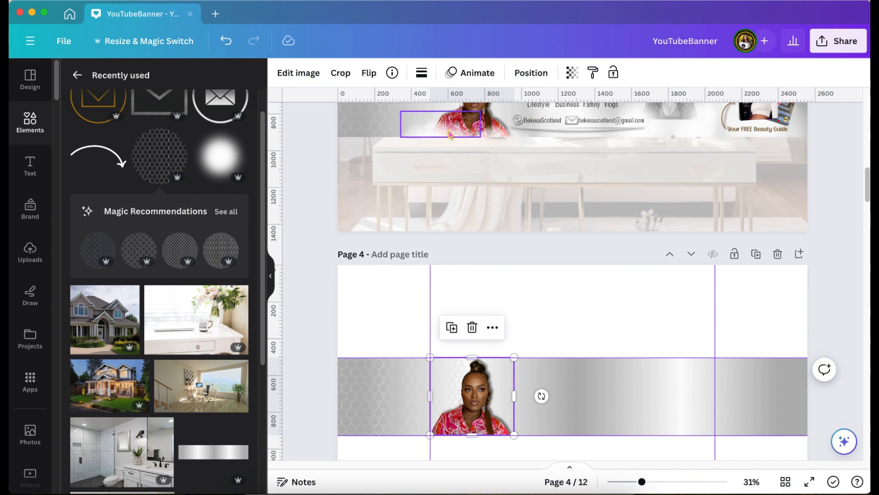
pyautogui.scroll(-6, 151, 328)
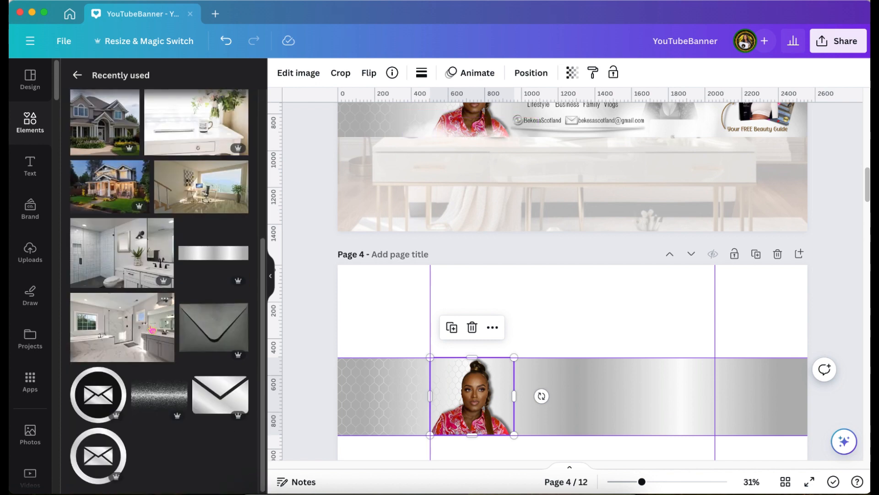
pyautogui.scroll(-4, 152, 329)
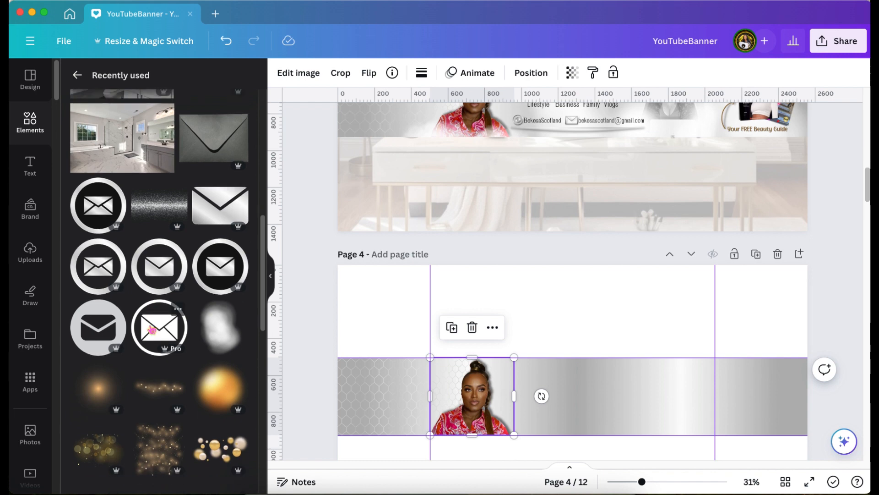
pyautogui.scroll(-6, 152, 328)
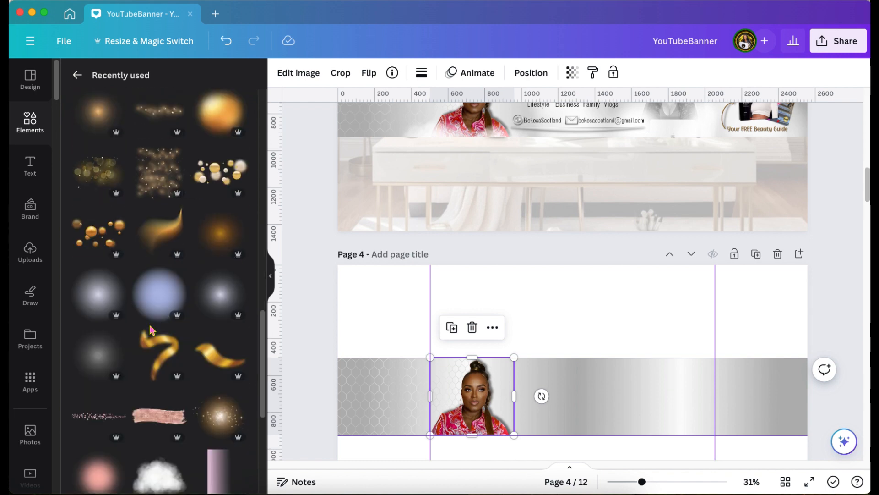
pyautogui.scroll(-4, 151, 329)
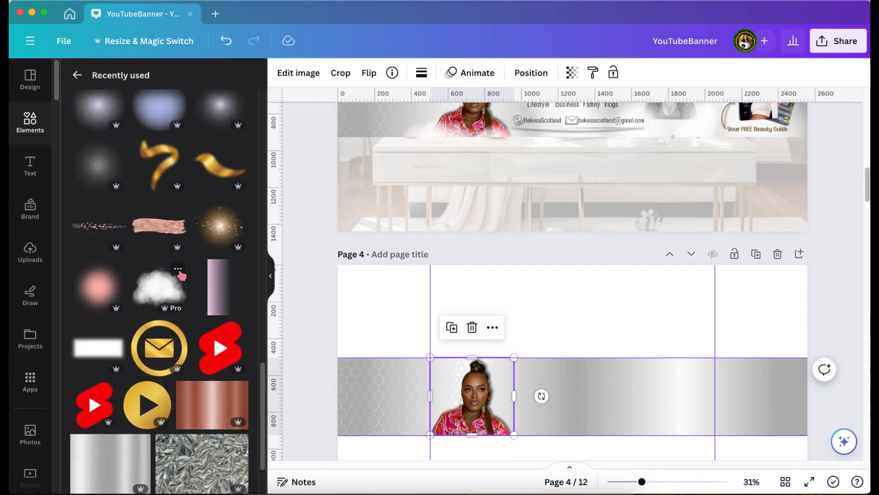
pyautogui.click(178, 270)
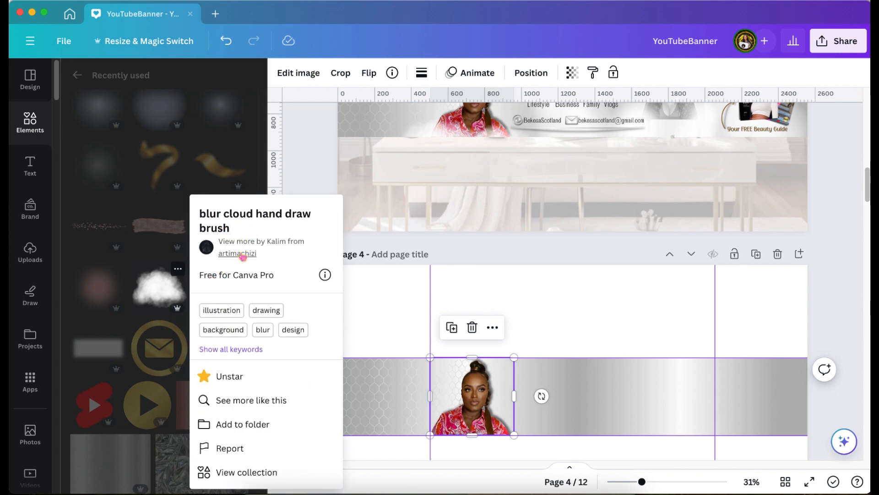
pyautogui.scroll(-1, 370, 317)
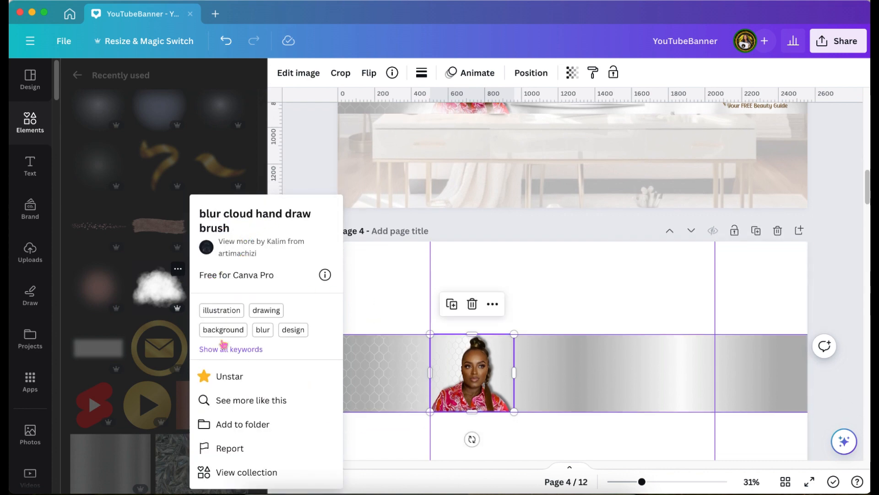
pyautogui.click(151, 294)
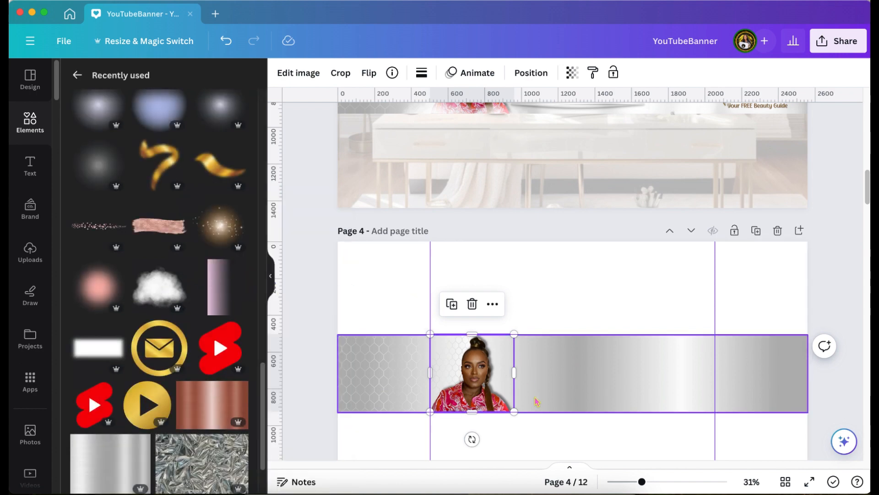
pyautogui.click(151, 298)
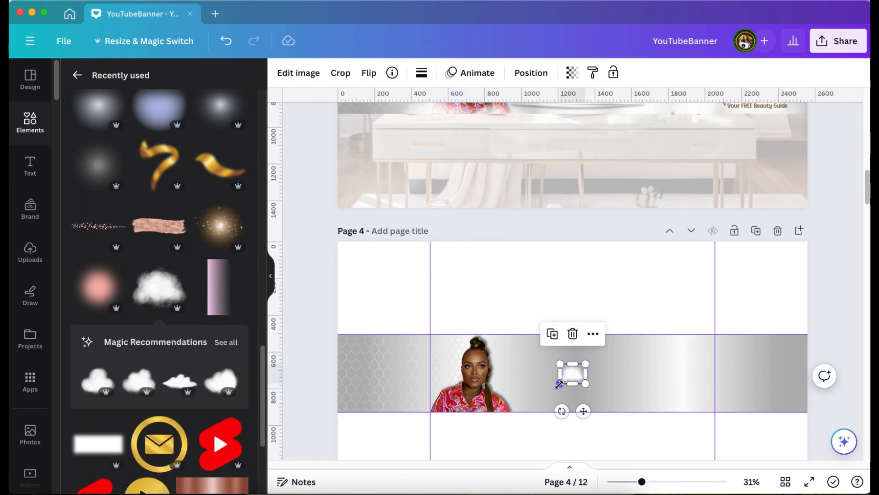
pyautogui.moveTo(545, 393); pyautogui.dragTo(449, 420)
pyautogui.scroll(-3, 452, 422)
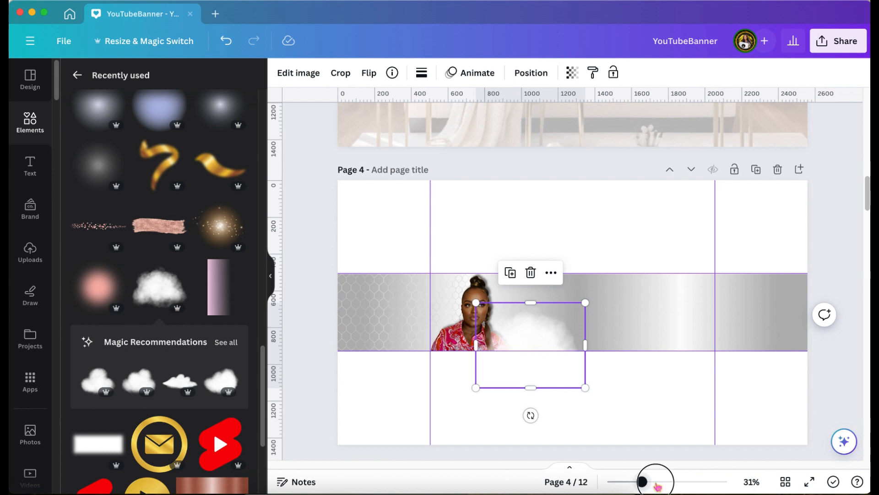
# Step: Move the cloud over the left shoulder area of the portrait and crop its bottom to the lower horizontal guide
pyautogui.moveTo(645, 483); pyautogui.dragTo(667, 482)
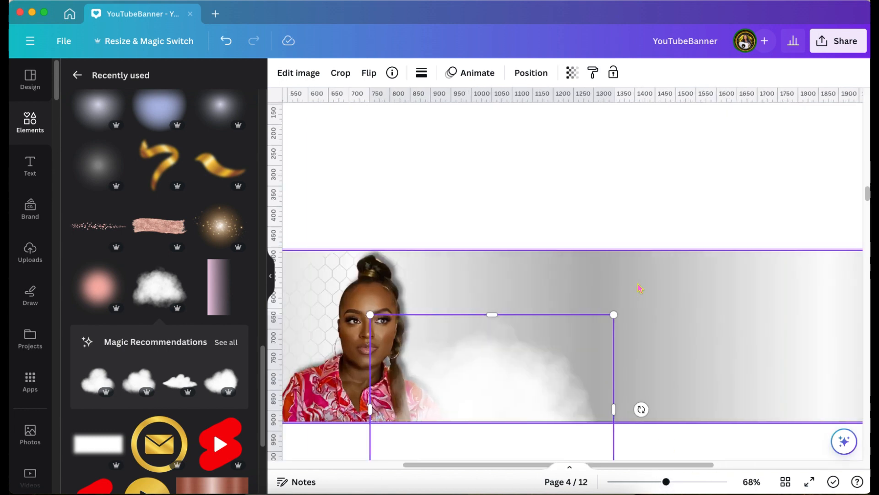
pyautogui.hscroll(-5, 639, 288)
pyautogui.scroll(-3, 640, 288)
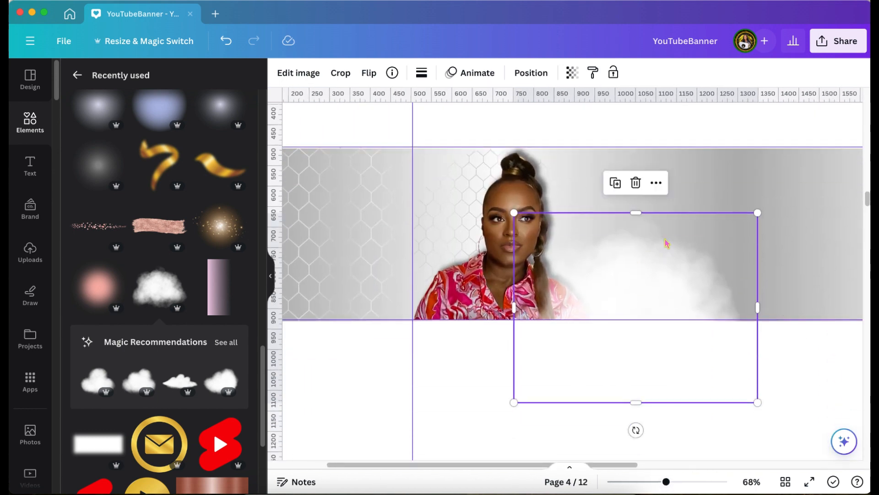
pyautogui.moveTo(667, 265); pyautogui.dragTo(482, 298)
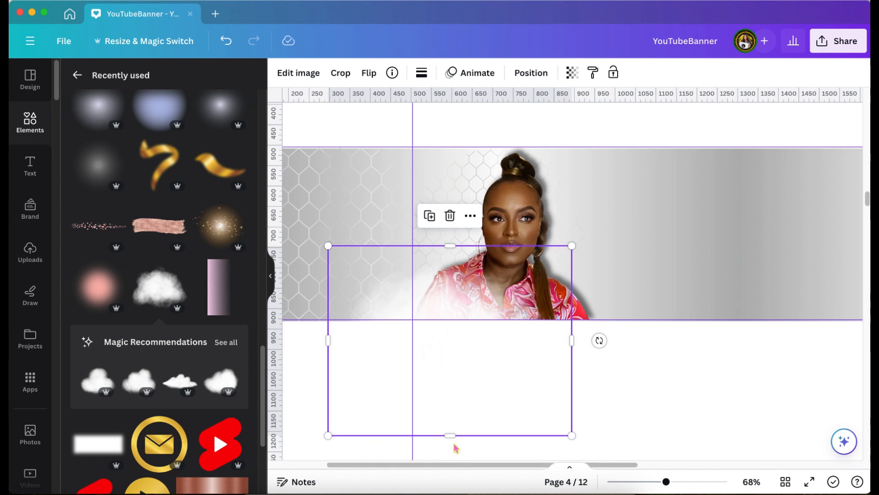
pyautogui.moveTo(450, 435); pyautogui.dragTo(450, 319)
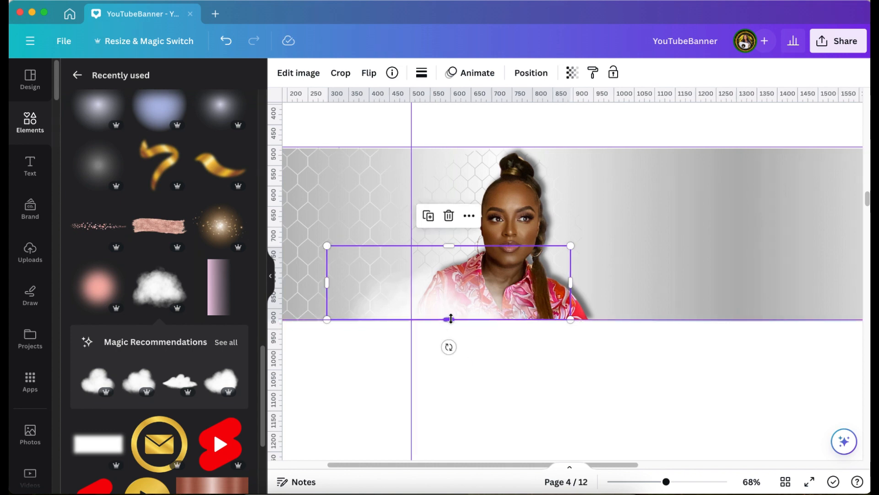
# Step: Duplicate the cropped cloud, move the copy over the portrait's right shoulder area and crop its bottom to the lower guide
pyautogui.hscroll(2, 451, 316)
pyautogui.click(406, 217)
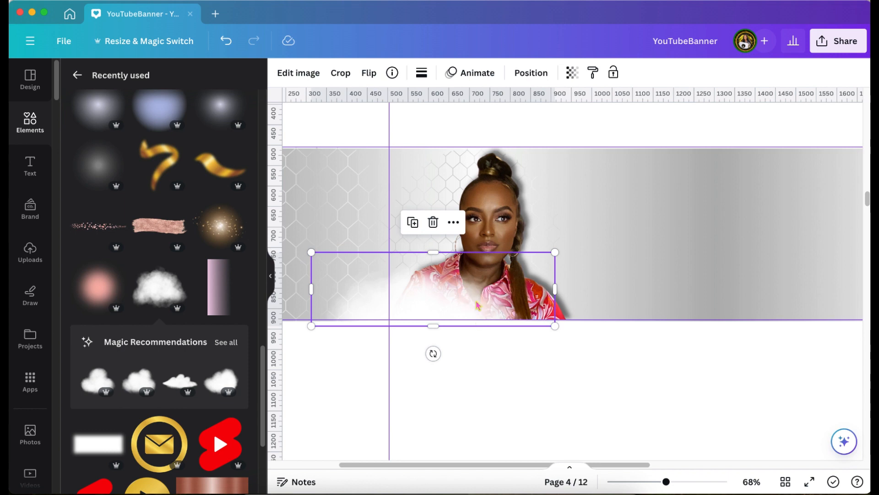
pyautogui.doubleClick(477, 302)
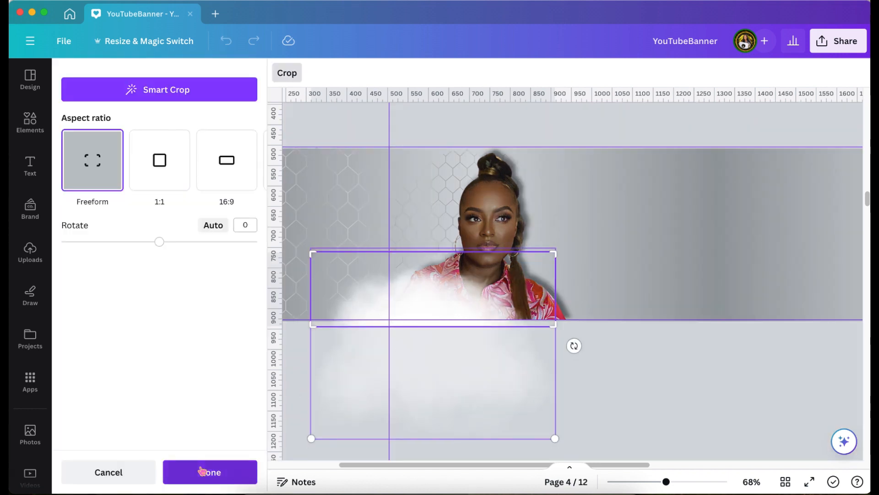
pyautogui.click(204, 470)
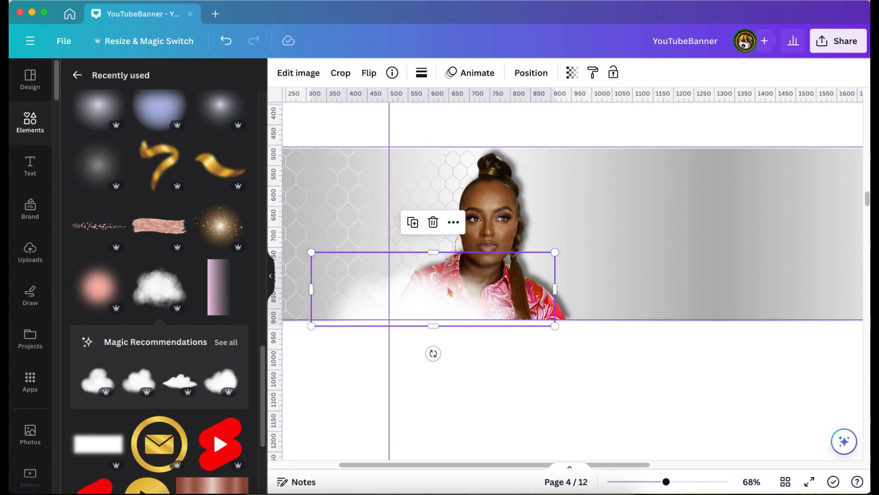
pyautogui.moveTo(449, 290); pyautogui.dragTo(575, 298)
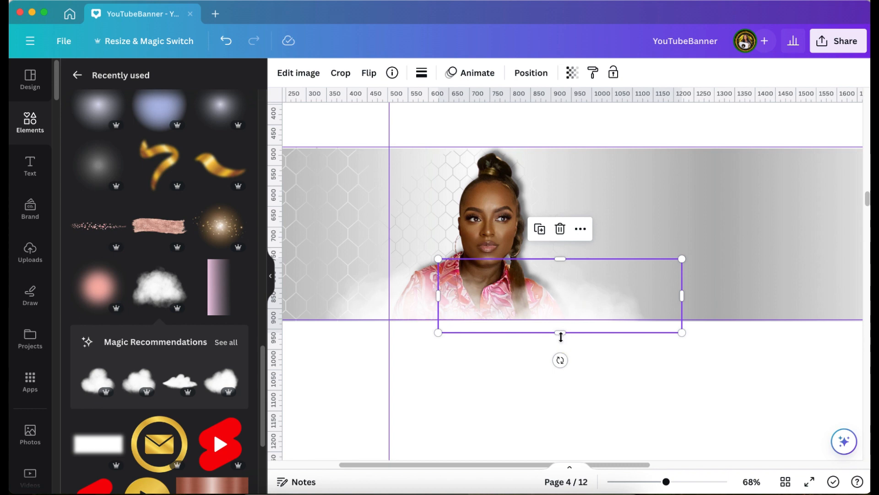
pyautogui.moveTo(559, 332); pyautogui.dragTo(559, 320)
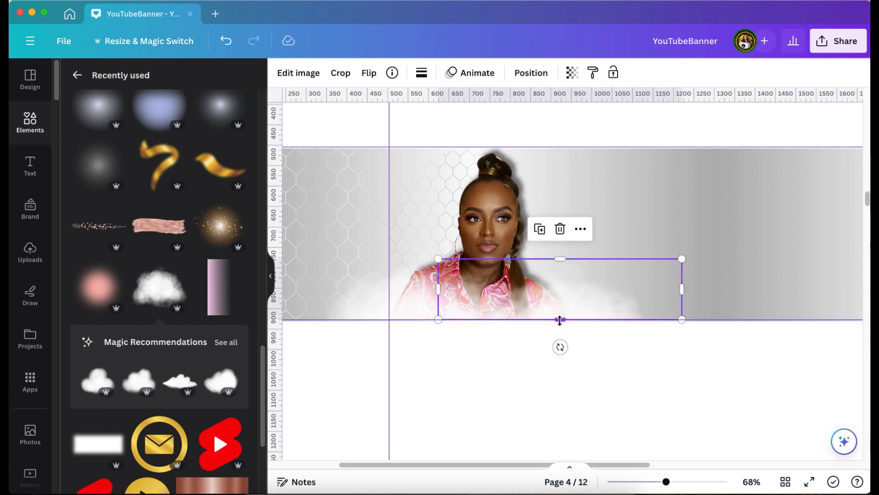
pyautogui.click(521, 367)
# Step: Copy the script channel name in the artisan font from the page 3 banner and paste it beside the portrait on page 4
pyautogui.hscroll(5, 521, 368)
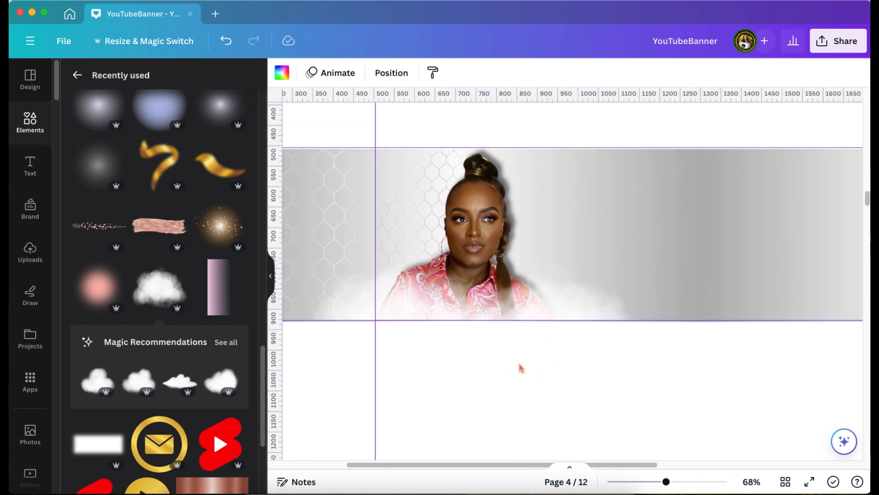
pyautogui.hscroll(8, 521, 368)
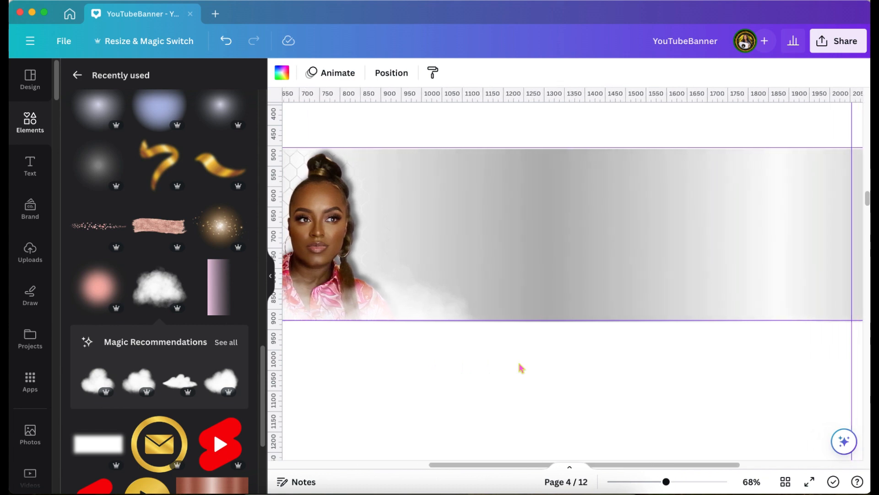
pyautogui.scroll(-10, 597, 434)
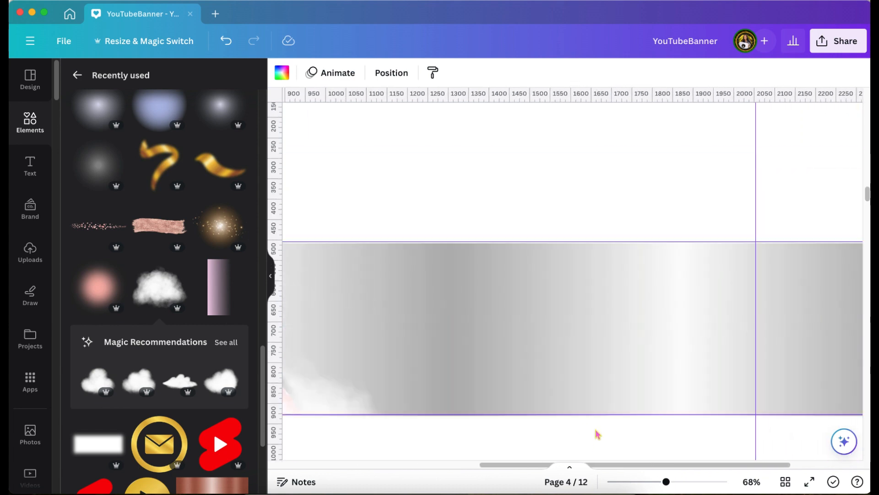
pyautogui.scroll(5, 598, 434)
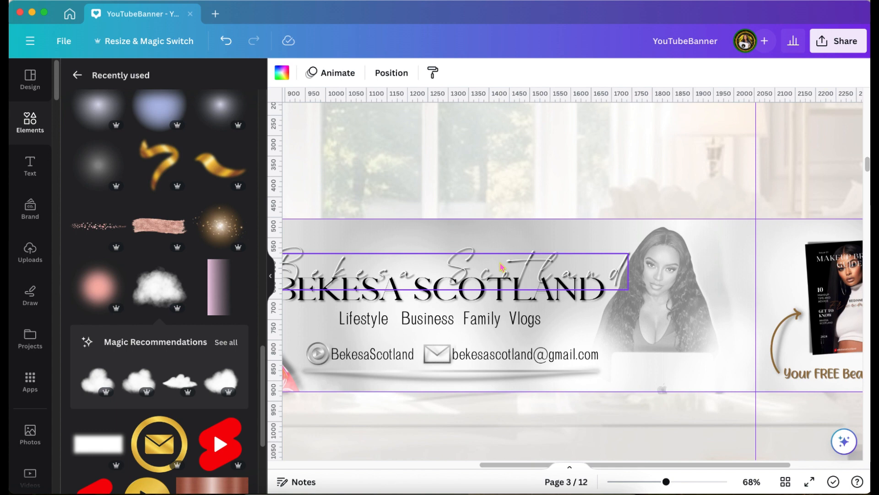
pyautogui.click(518, 266)
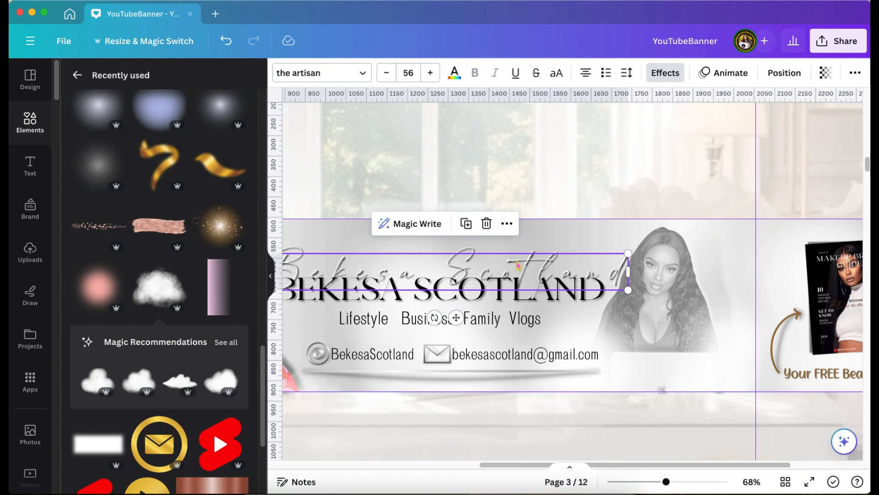
pyautogui.scroll(-10, 518, 265)
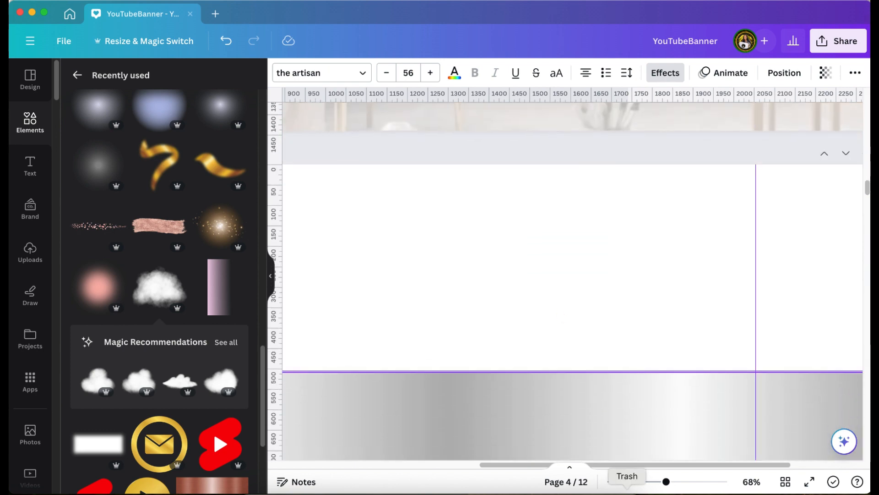
pyautogui.moveTo(667, 482); pyautogui.dragTo(652, 483)
pyautogui.scroll(-3, 683, 310)
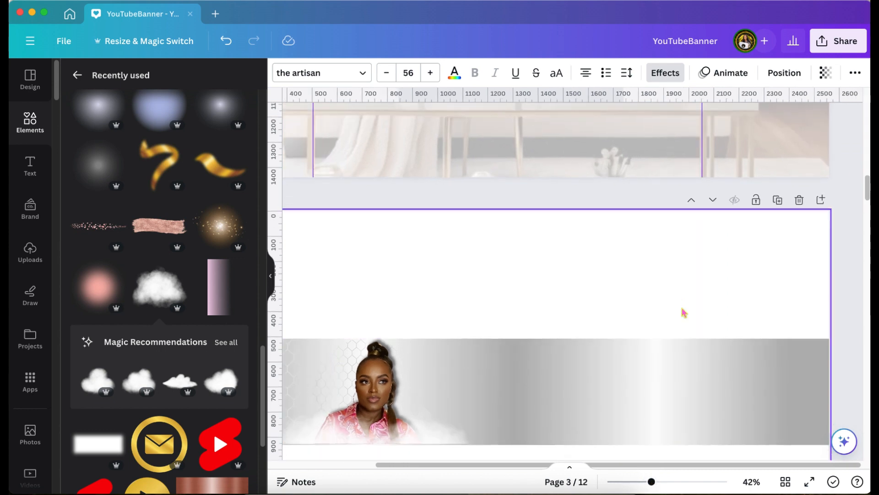
pyautogui.click(568, 320)
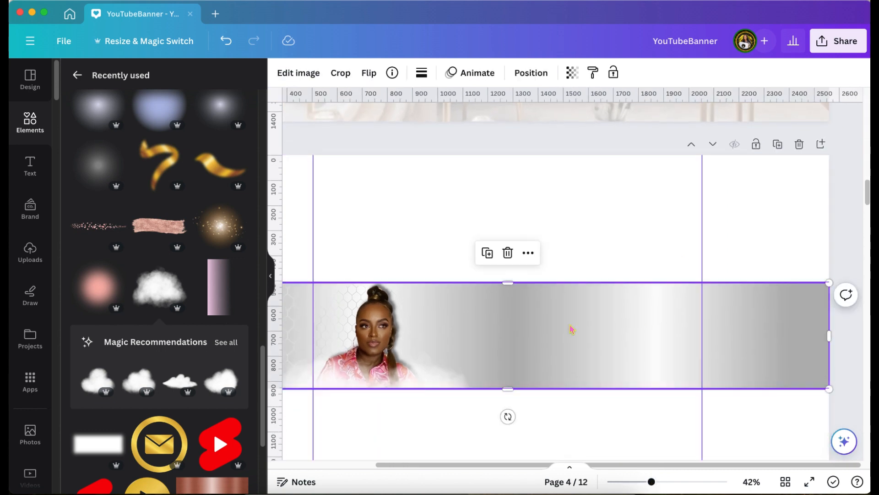
pyautogui.write('Bekesa Scotland')
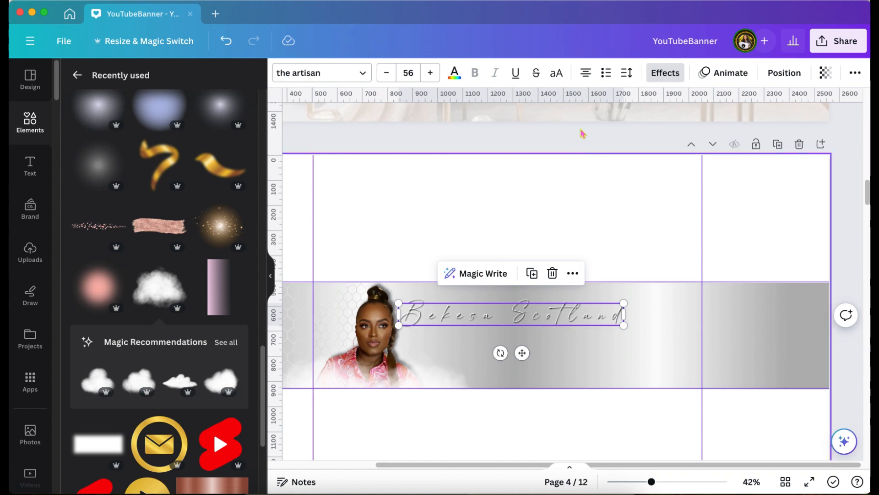
pyautogui.click(664, 73)
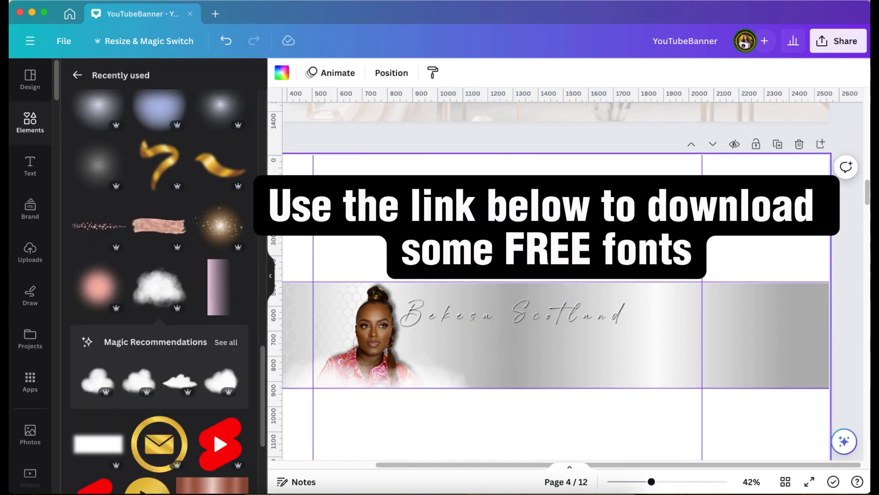
# Step: Copy the bold uppercase channel name in the Pierson font from page 3 and paste it over the script name on page 4
pyautogui.scroll(5, 441, 199)
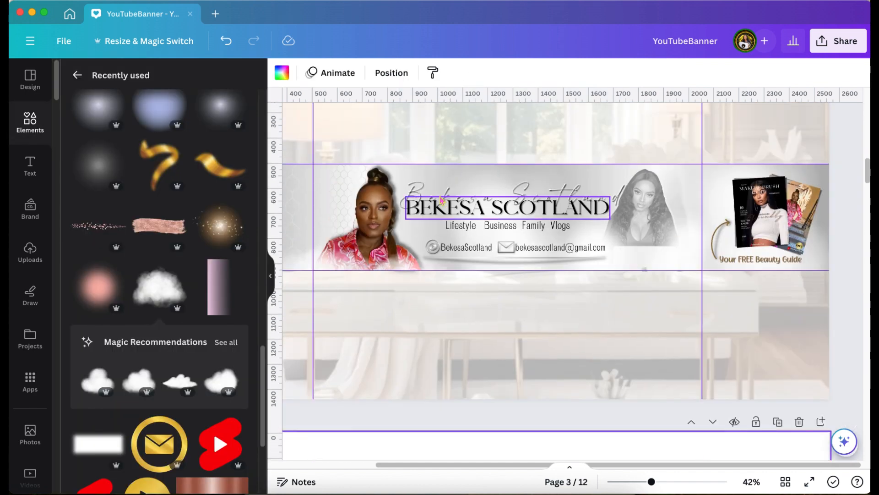
pyautogui.click(442, 207)
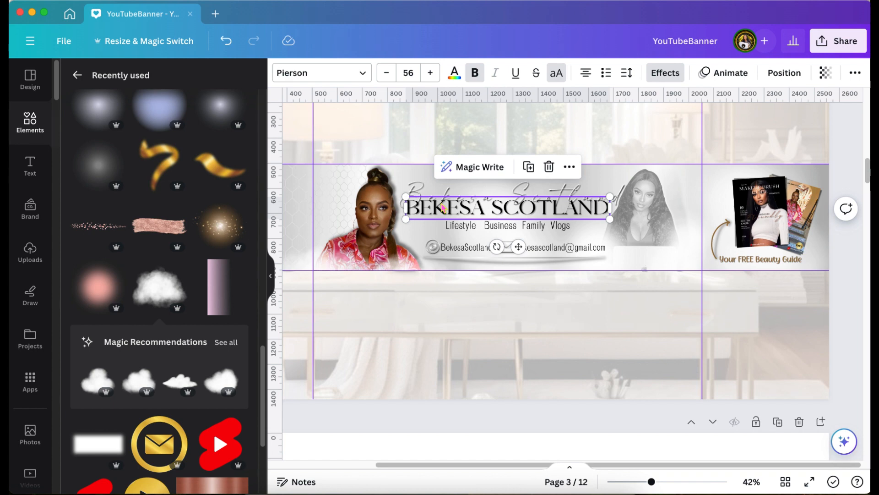
pyautogui.scroll(-5, 442, 207)
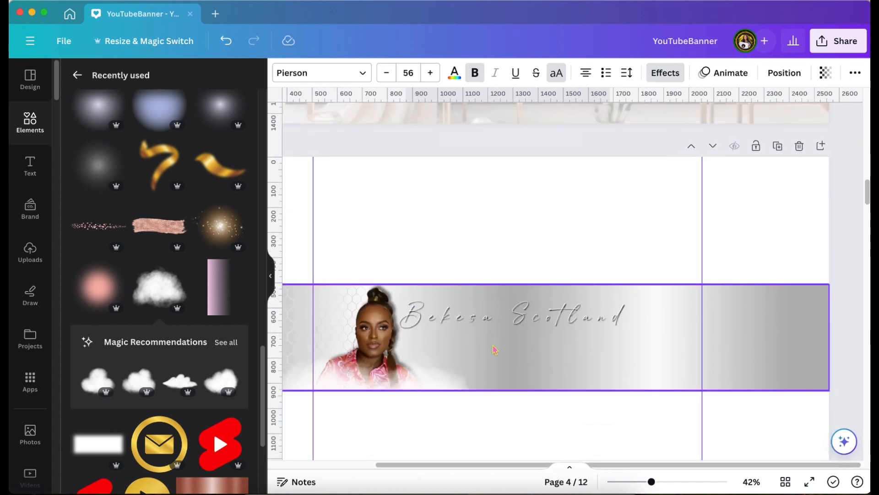
pyautogui.click(495, 351)
pyautogui.write('BEKESA SCOTLAND')
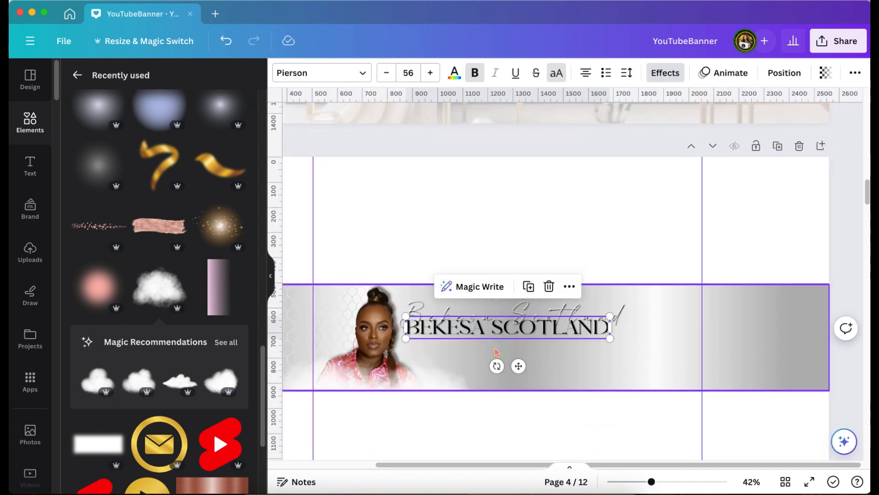
# Step: Copy the topic words Lifestyle, Business, Family and Vlogs from the page 3 banner and paste them under the channel name on page 4
pyautogui.scroll(5, 496, 352)
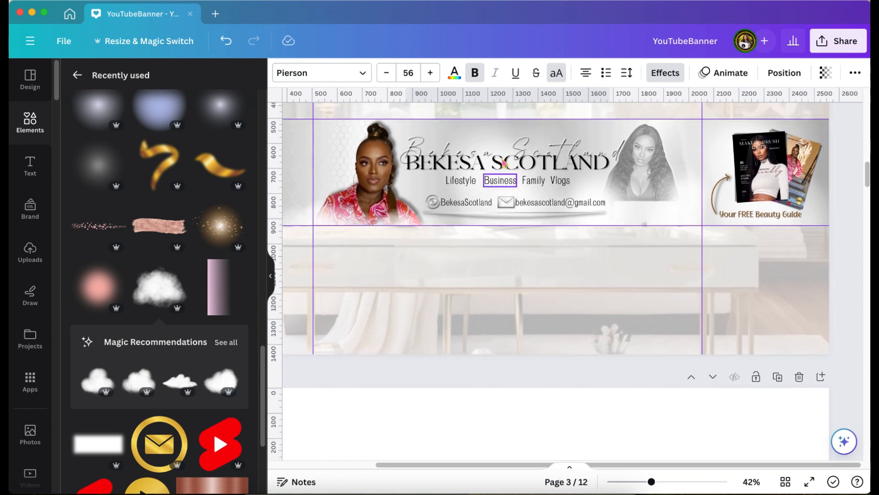
pyautogui.click(463, 181)
pyautogui.keyDown('shift'); pyautogui.click(500, 181); pyautogui.keyUp('shift')
pyautogui.keyDown('shift'); pyautogui.click(534, 181); pyautogui.keyUp('shift')
pyautogui.keyDown('shift'); pyautogui.click(562, 181); pyautogui.keyUp('shift')
pyautogui.scroll(-6, 567, 185)
pyautogui.click(554, 239)
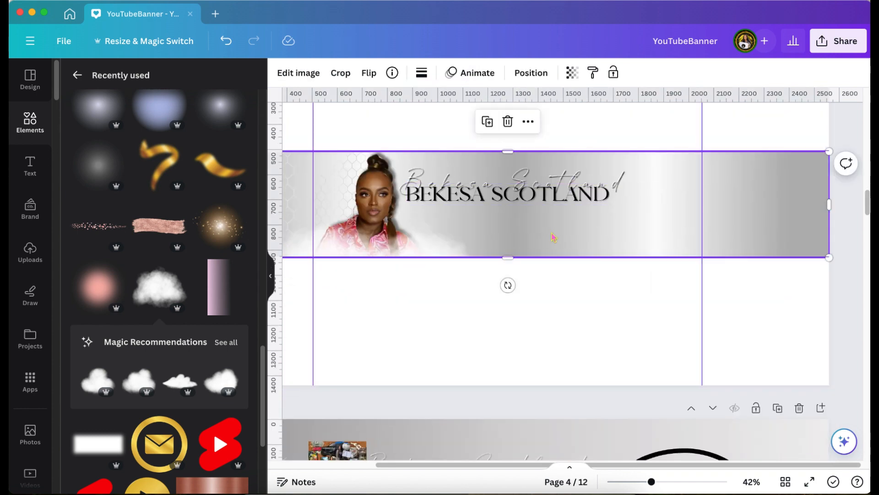
pyautogui.hotkey('ctrl', 'v')
# Step: Copy the contact row with the social handle and e-mail from page 3 and paste it below the topic words on page 4
pyautogui.scroll(5, 553, 237)
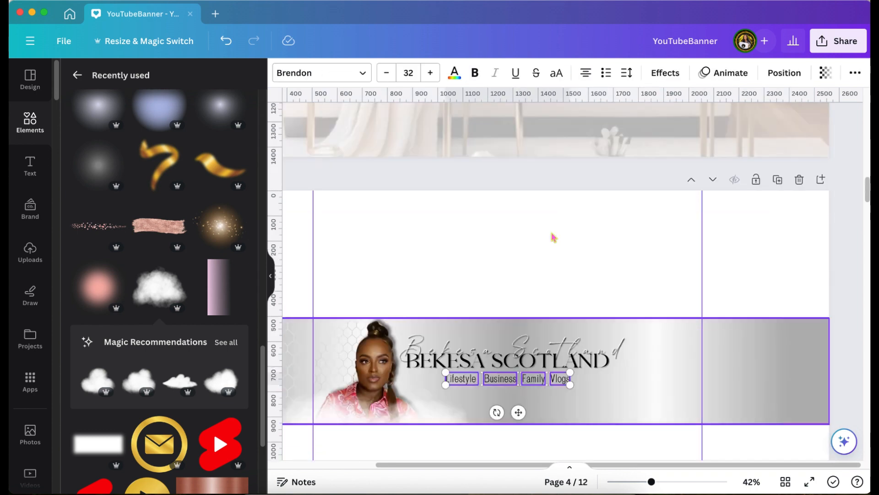
pyautogui.scroll(3, 554, 238)
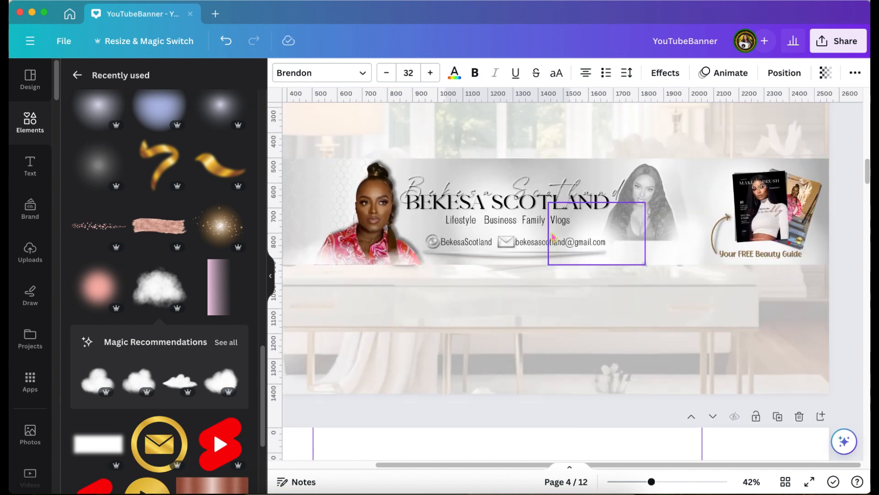
pyautogui.click(433, 242)
pyautogui.hotkey('ctrl', 'c')
pyautogui.scroll(-8, 425, 235)
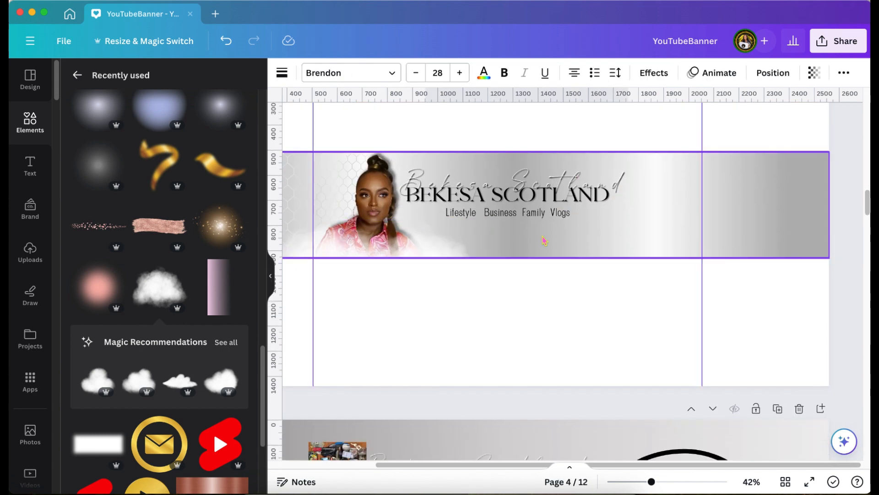
pyautogui.hotkey('ctrl', 'v')
pyautogui.click(570, 137)
pyautogui.scroll(2, 569, 137)
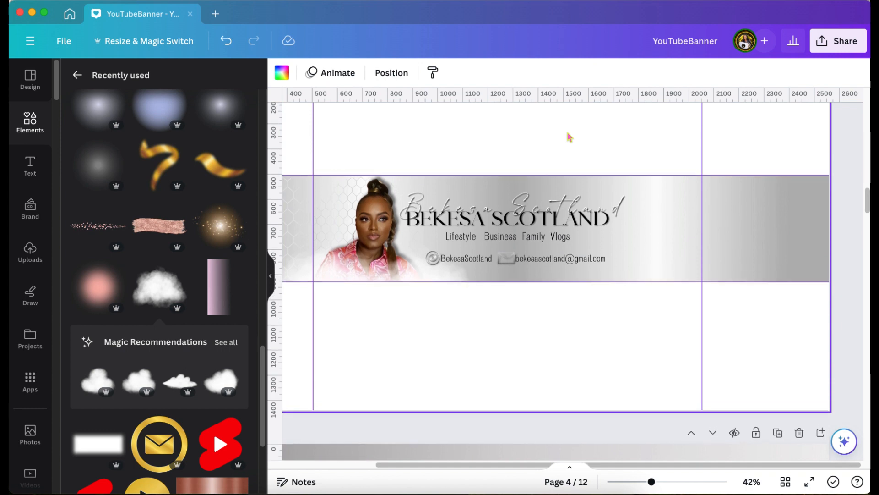
pyautogui.hscroll(-3, 570, 136)
pyautogui.scroll(1, 570, 137)
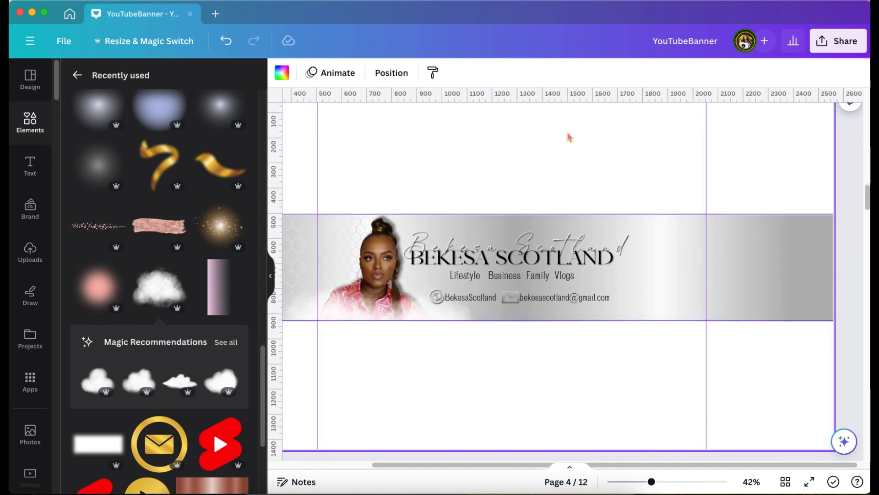
pyautogui.hscroll(3, 569, 137)
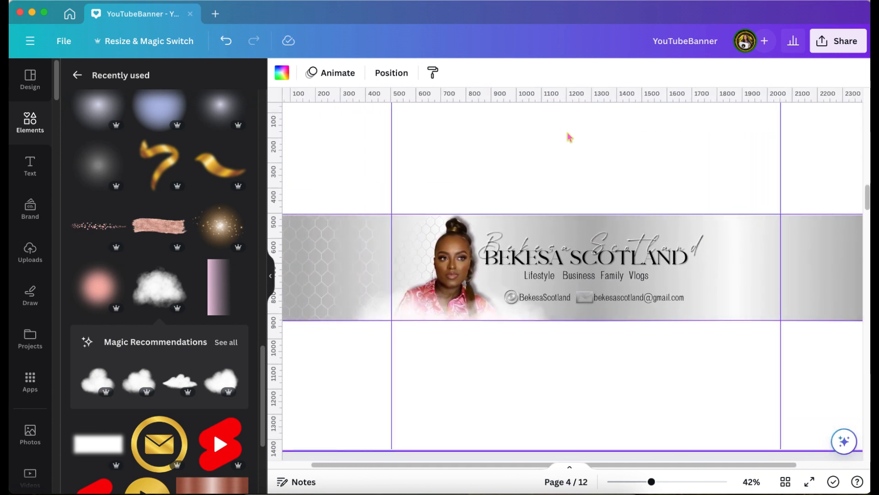
pyautogui.hscroll(1, 570, 137)
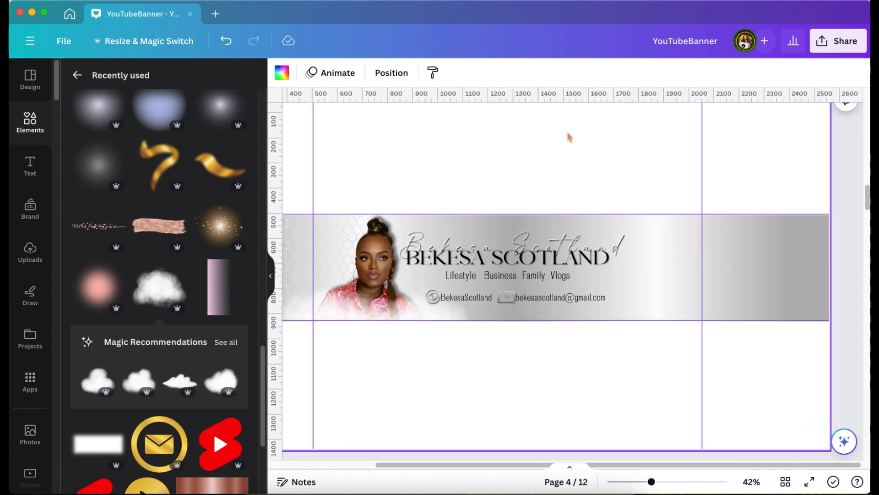
pyautogui.scroll(1, 570, 137)
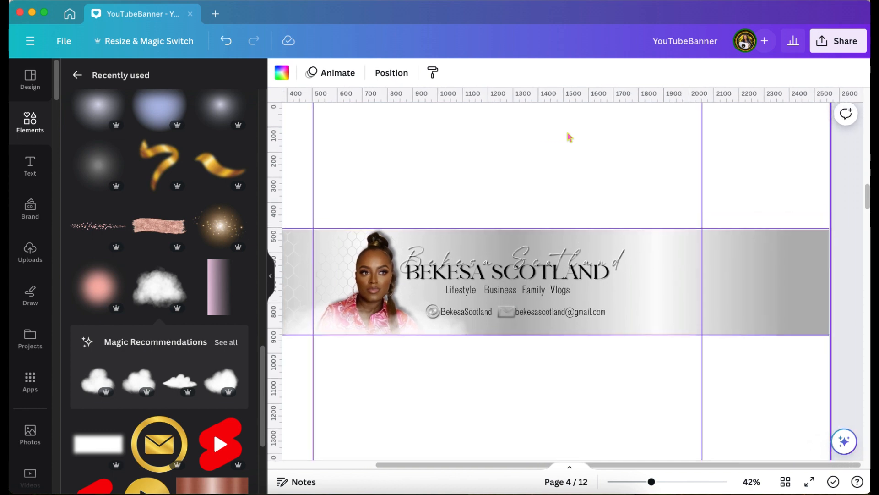
pyautogui.scroll(-3, 570, 137)
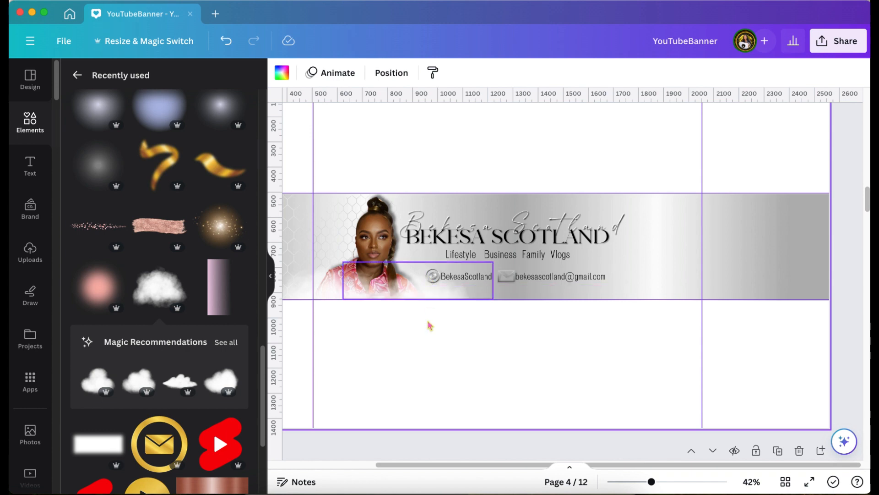
# Step: Copy the faded grey portrait from the page 3 banner and paste it beside the channel name on page 4
pyautogui.scroll(8, 429, 327)
pyautogui.scroll(2, 429, 326)
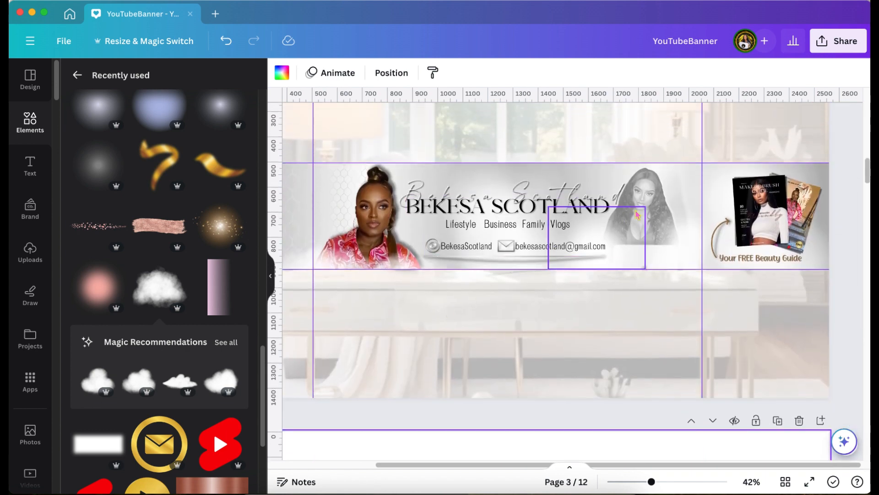
pyautogui.click(655, 197)
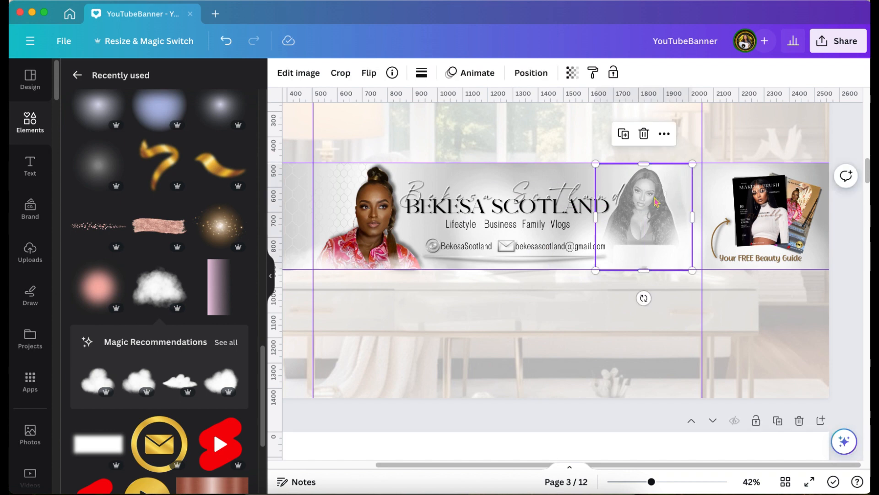
pyautogui.scroll(-5, 656, 202)
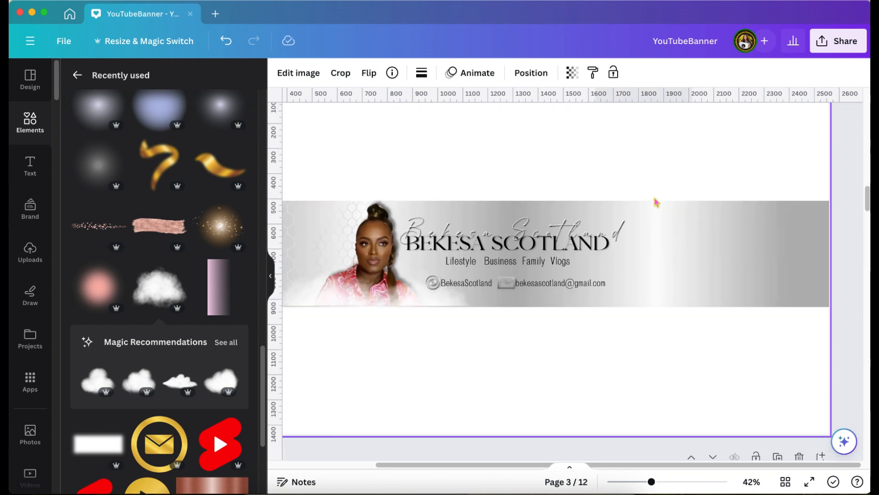
pyautogui.click(668, 239)
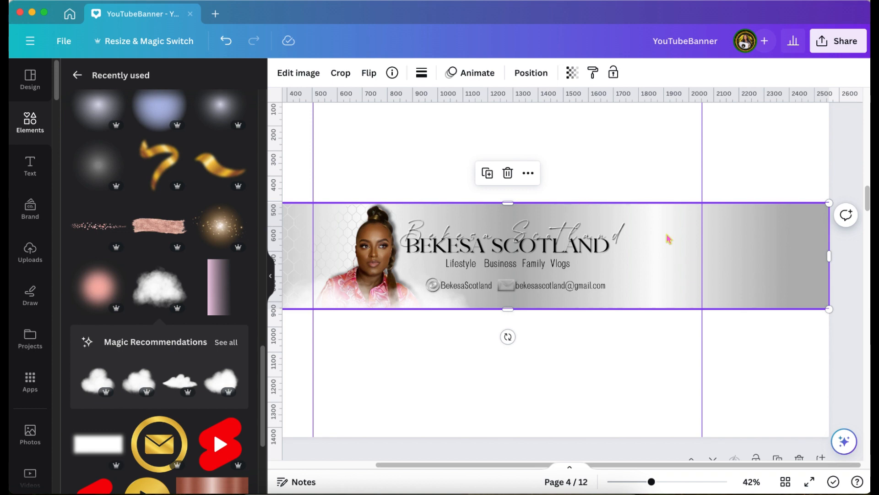
pyautogui.hotkey('ctrl', 'v')
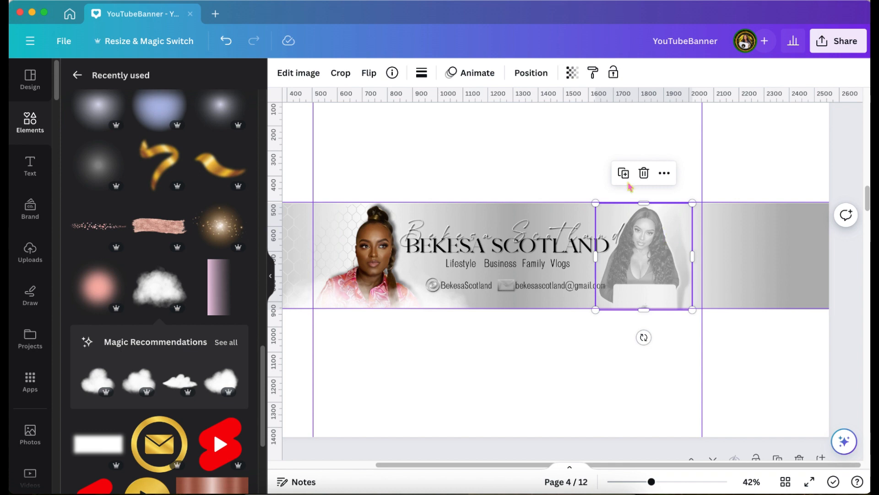
# Step: Examine the grey portrait's image adjustments for brightness, contrast and saturation, and the filter applied to it
pyautogui.click(291, 75)
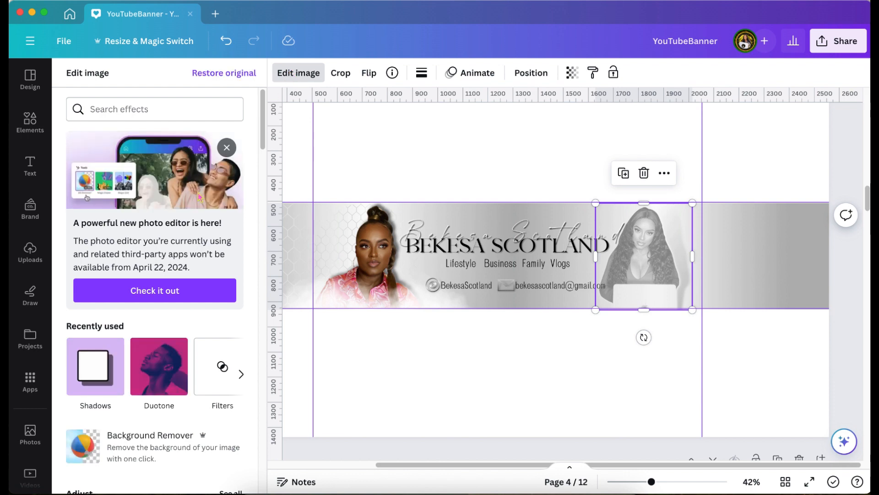
pyautogui.scroll(-3, 163, 360)
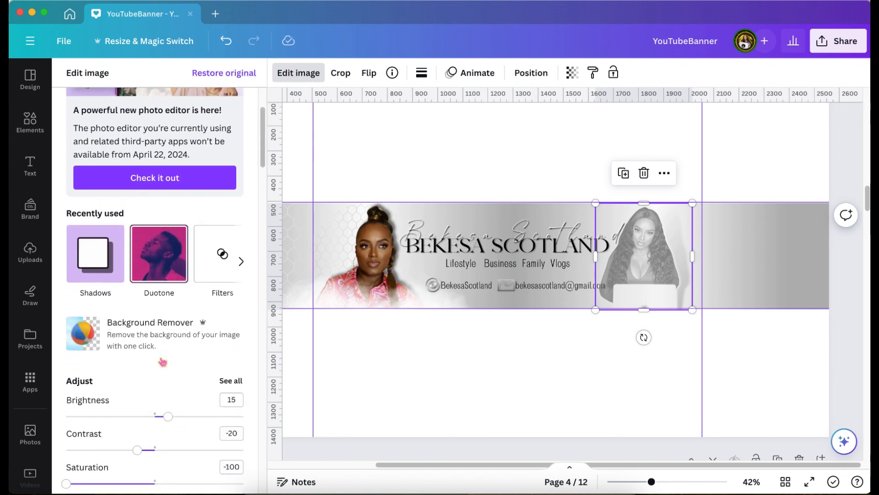
pyautogui.scroll(-1, 163, 361)
pyautogui.scroll(2, 162, 361)
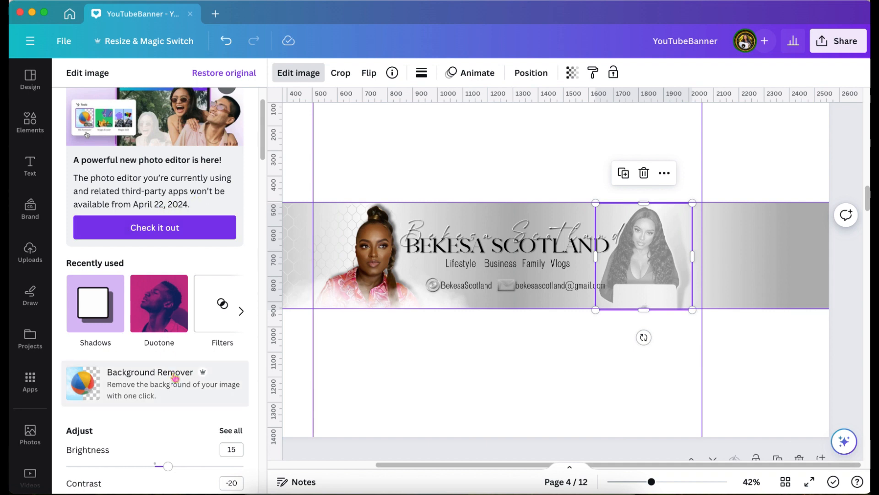
pyautogui.scroll(-3, 173, 373)
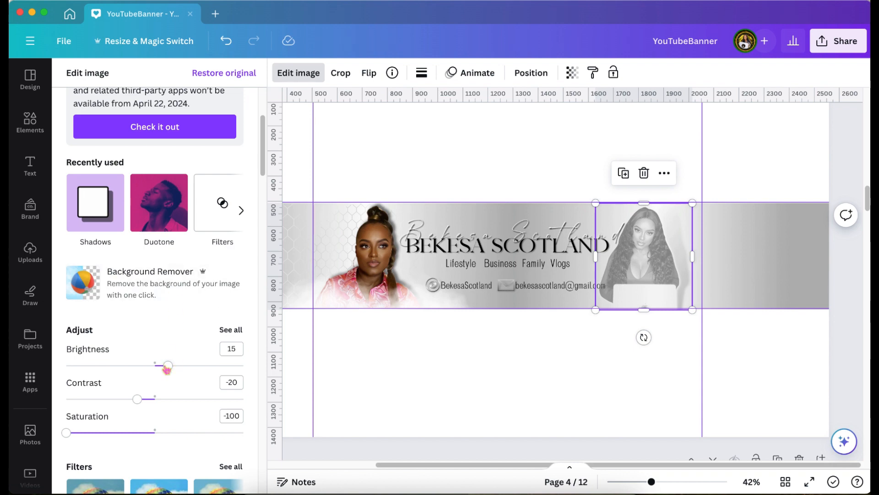
pyautogui.scroll(-2, 169, 369)
pyautogui.scroll(-2, 166, 369)
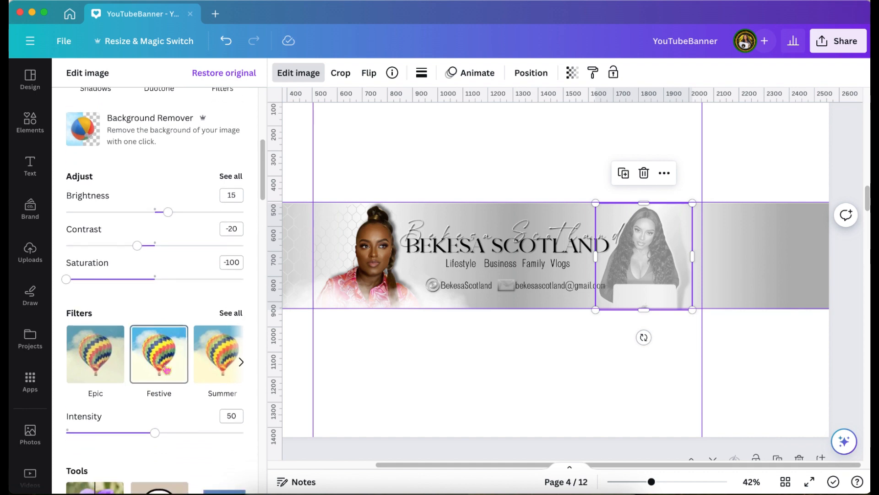
pyautogui.click(230, 314)
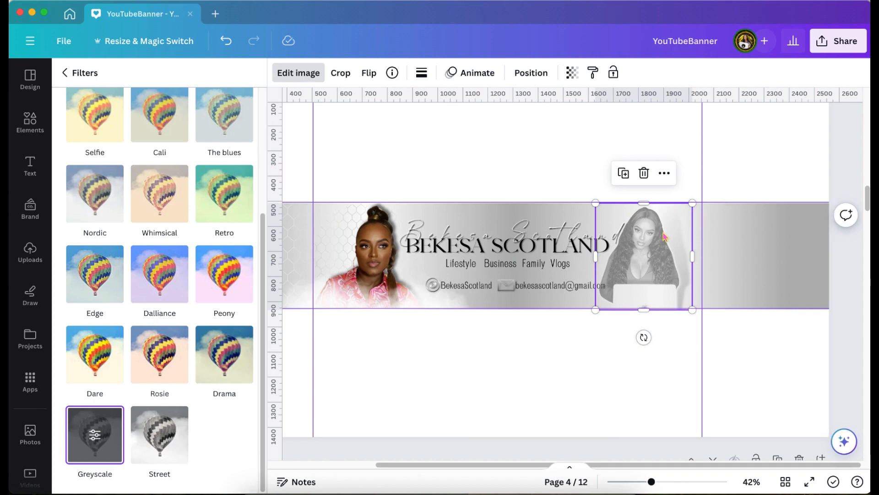
pyautogui.click(559, 165)
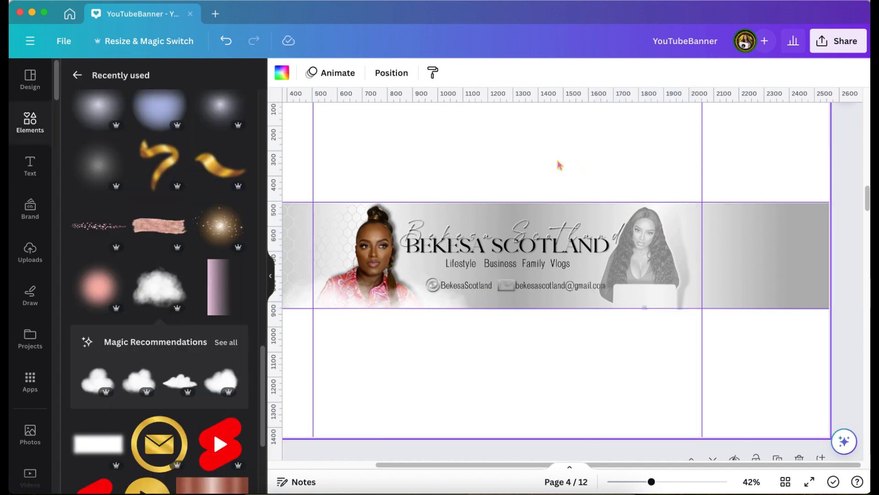
# Step: Check the transparency setting of the grey portrait on page 4
pyautogui.scroll(3, 559, 165)
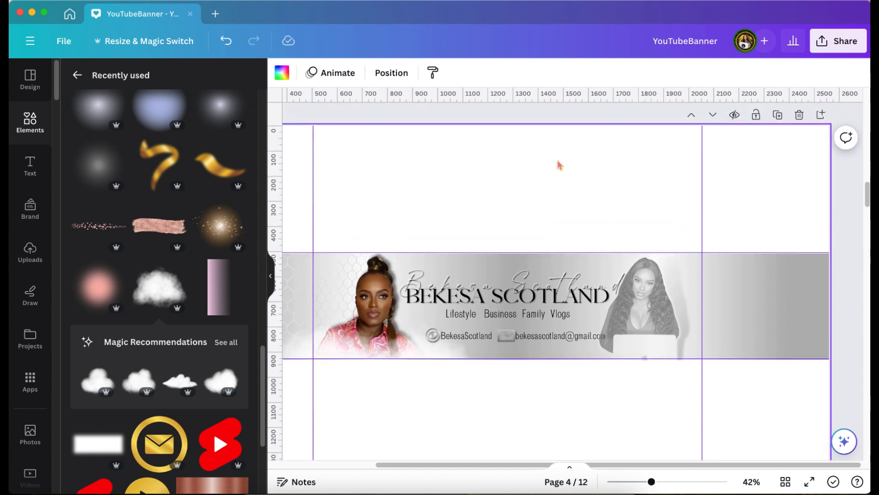
pyautogui.click(670, 289)
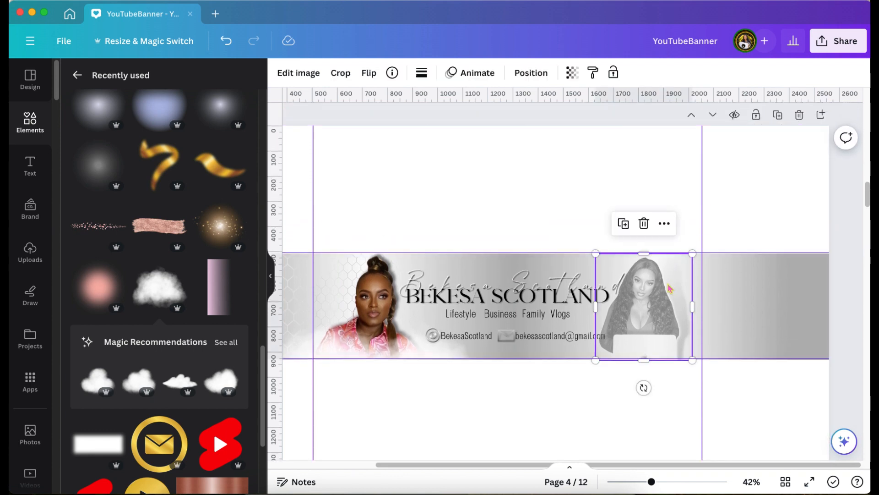
pyautogui.click(573, 73)
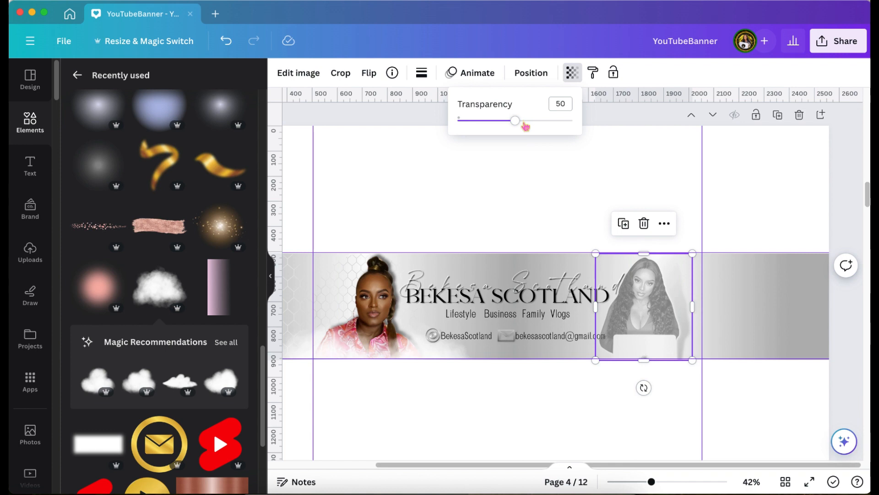
pyautogui.click(511, 170)
# Step: Duplicate the cropped cloud at the first portrait's right shoulder and move the copy over the lower edge of the grey portrait
pyautogui.scroll(5, 513, 174)
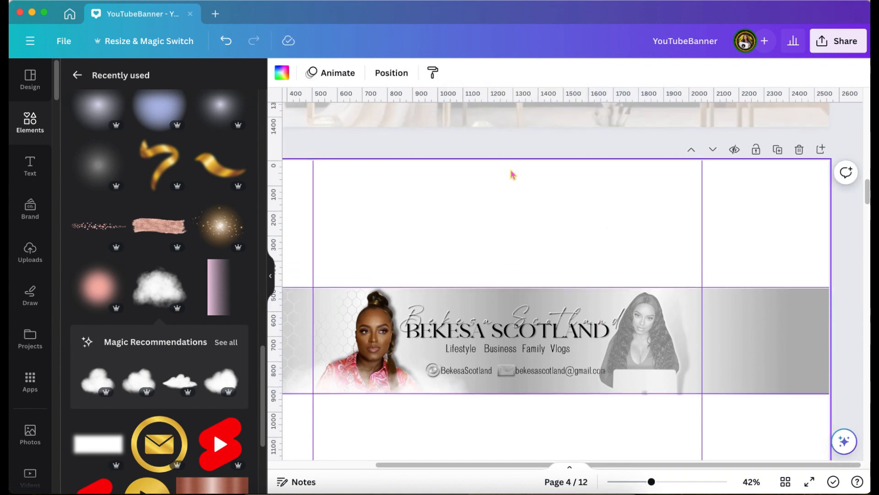
pyautogui.scroll(5, 512, 175)
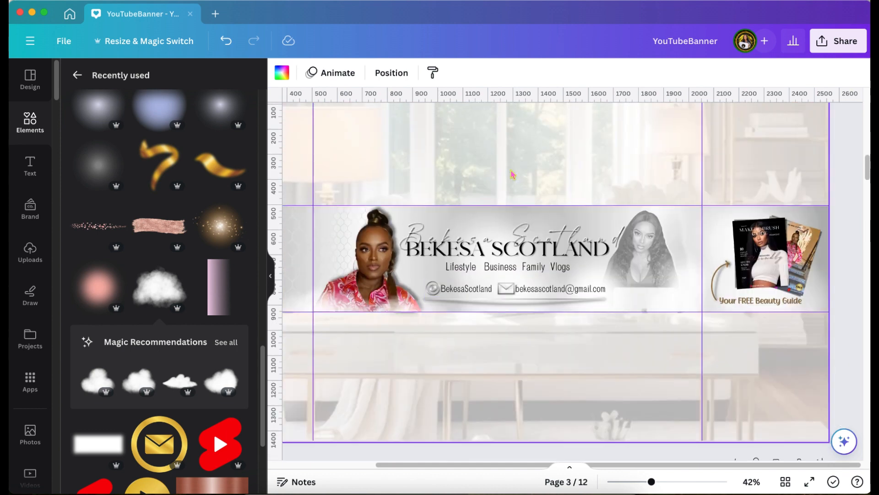
pyautogui.scroll(-10, 512, 175)
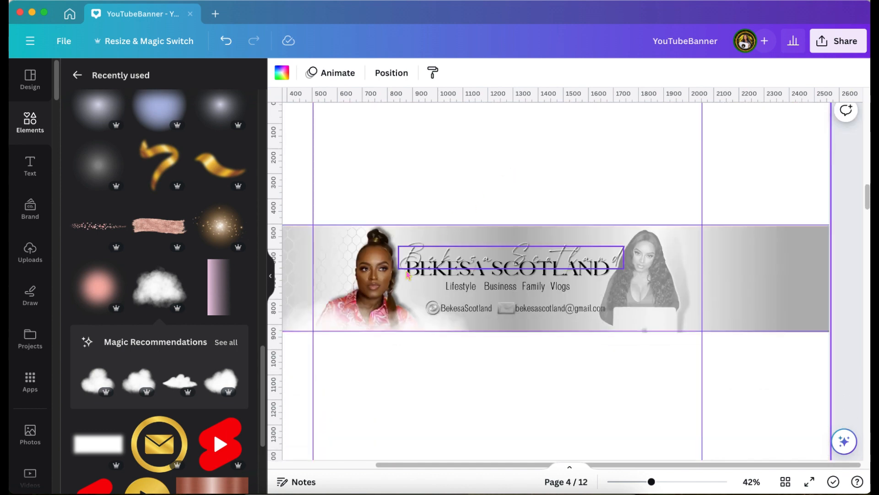
pyautogui.click(389, 318)
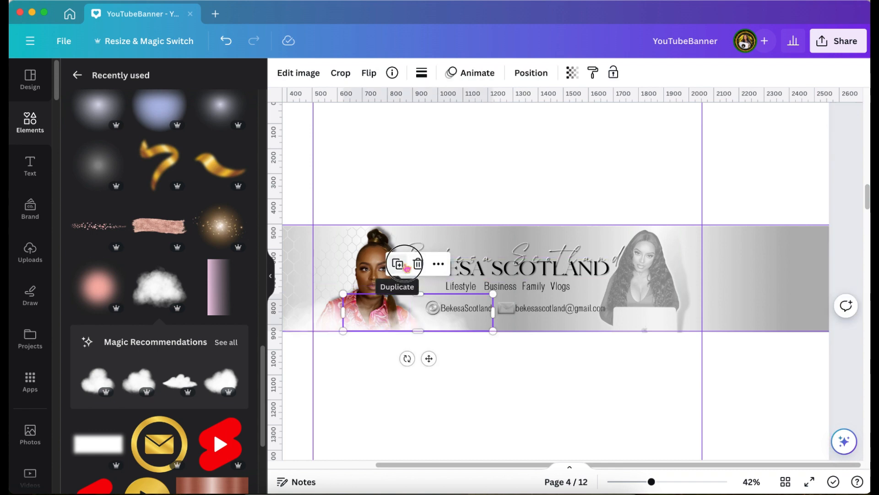
pyautogui.click(398, 264)
pyautogui.moveTo(433, 362); pyautogui.dragTo(648, 361)
pyautogui.click(518, 356)
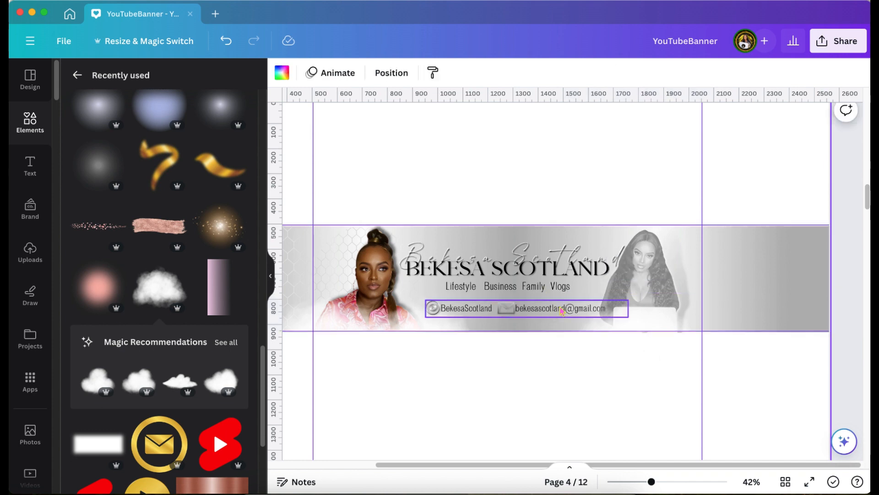
pyautogui.scroll(6, 561, 312)
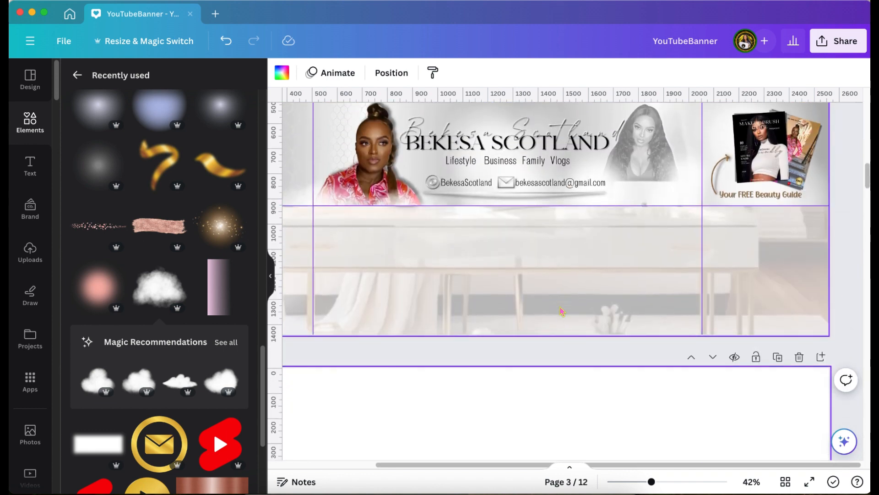
pyautogui.scroll(-5, 561, 311)
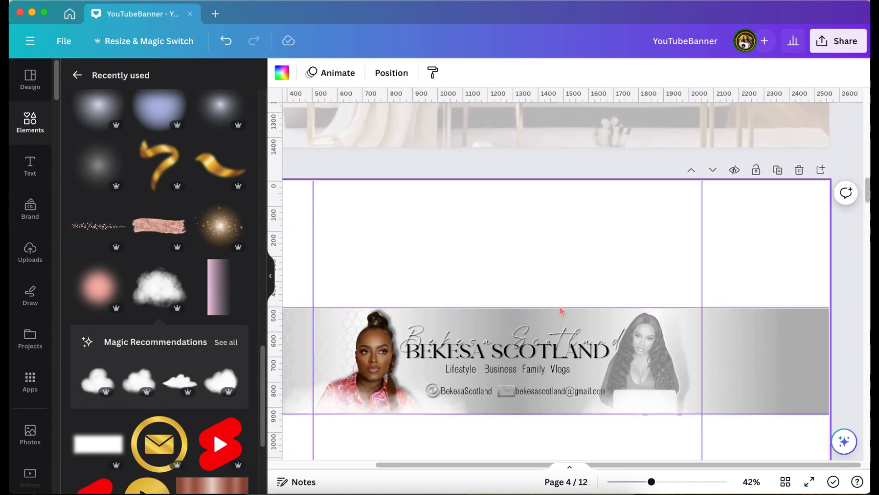
pyautogui.scroll(-1, 562, 312)
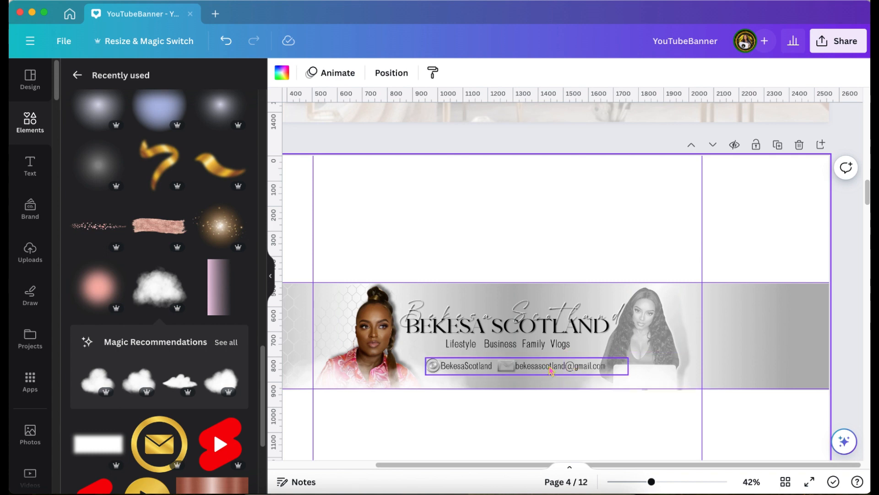
pyautogui.scroll(1, 551, 371)
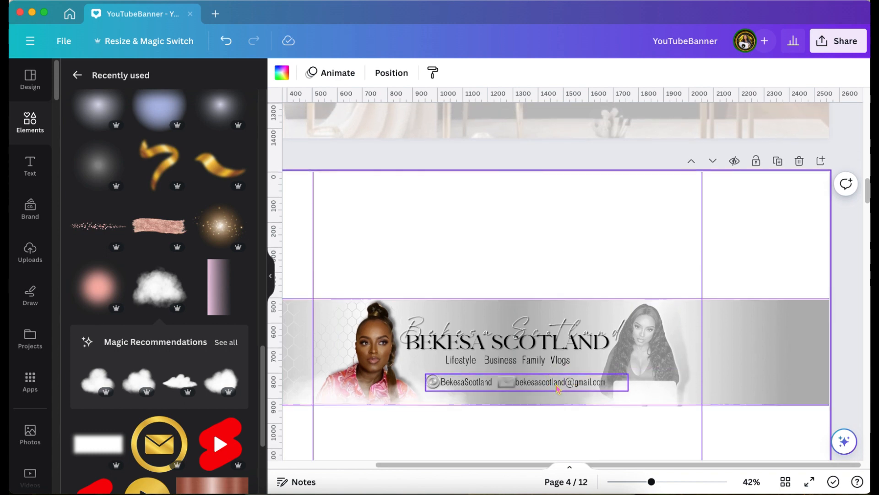
# Step: Bring the grouped contact line with the handle and e-mail address to the front on page 4
pyautogui.click(557, 389)
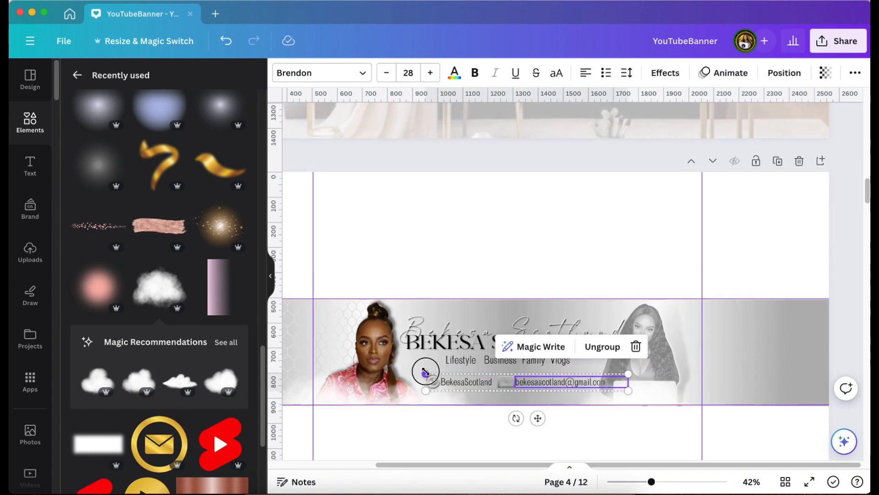
pyautogui.click(426, 372)
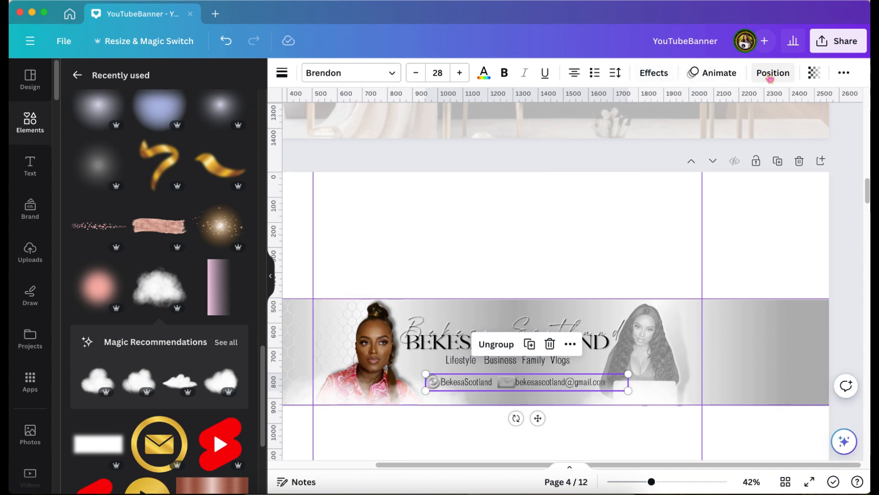
pyautogui.click(773, 73)
pyautogui.click(105, 132)
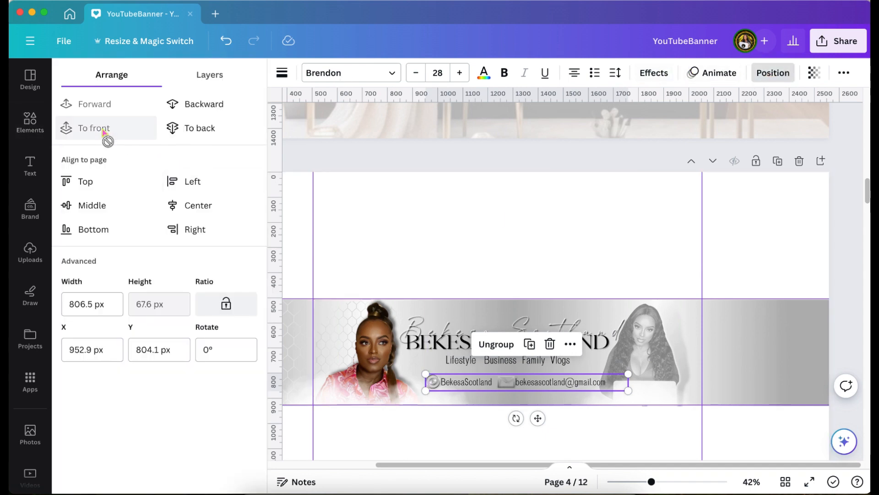
pyautogui.click(430, 228)
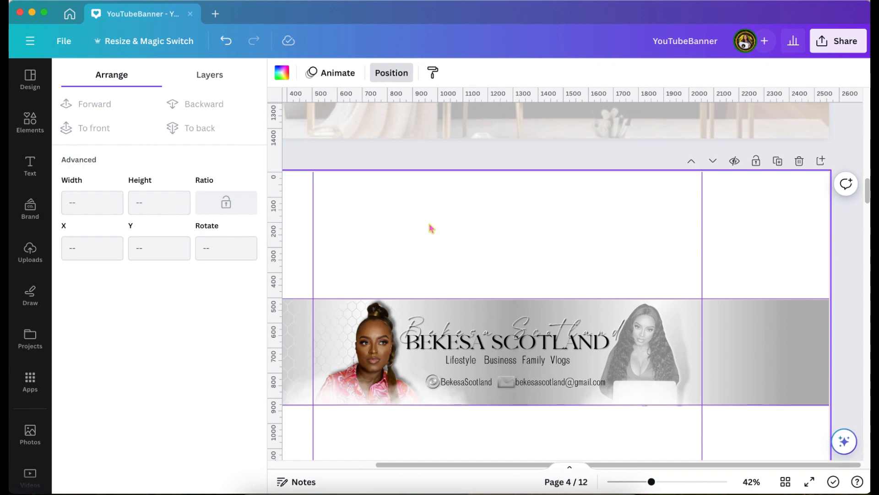
# Step: Copy the grouped "Your FREE Beauty Guide" graphic from the page 3 banner and paste it into the page 4 banner
pyautogui.scroll(8, 641, 233)
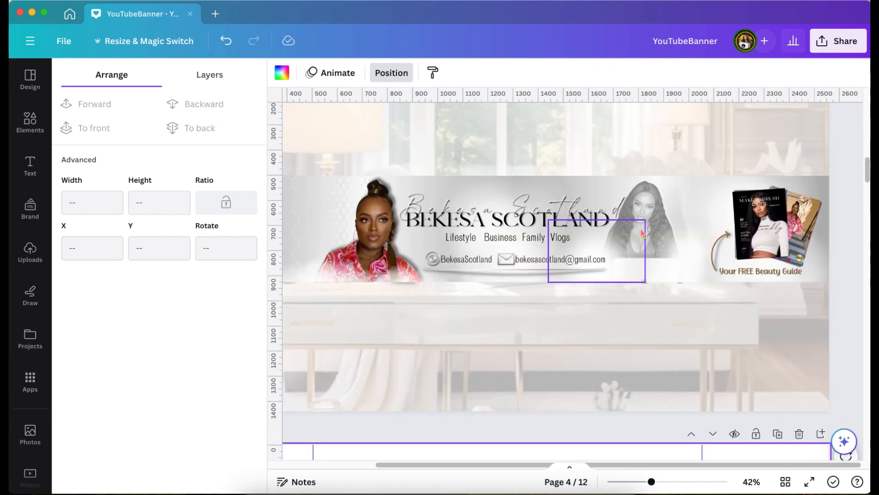
pyautogui.click(742, 238)
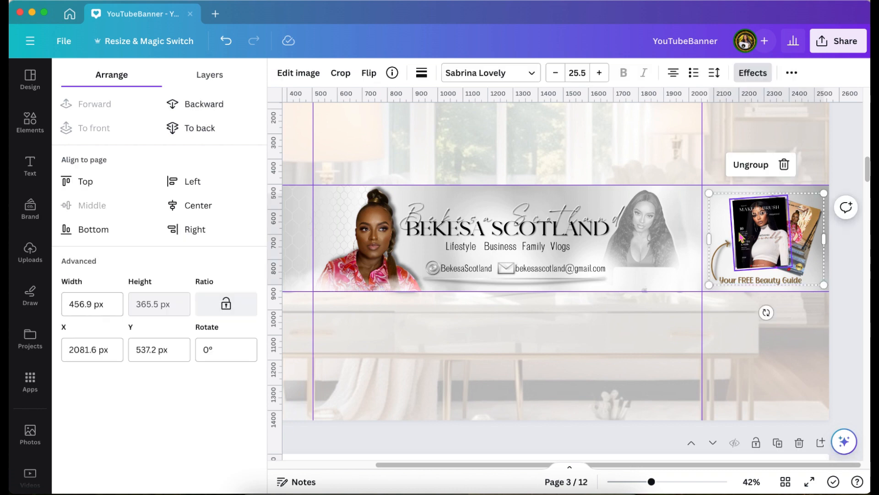
pyautogui.click(708, 193)
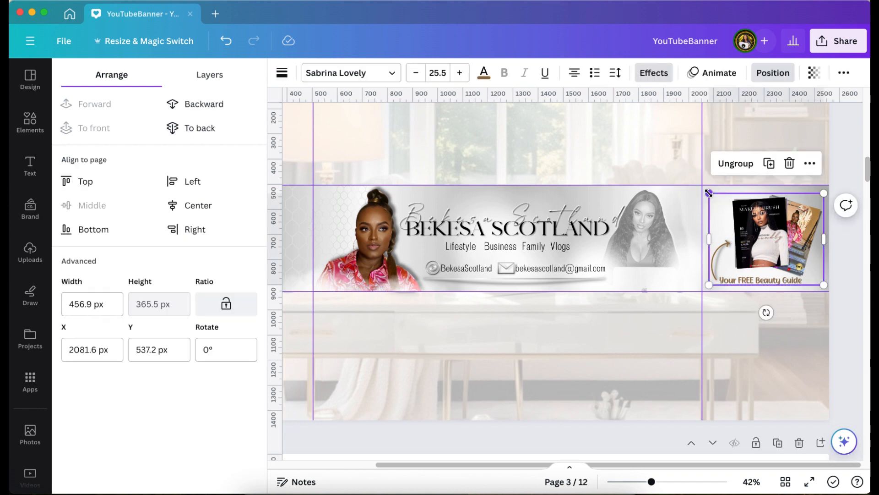
pyautogui.scroll(-8, 709, 194)
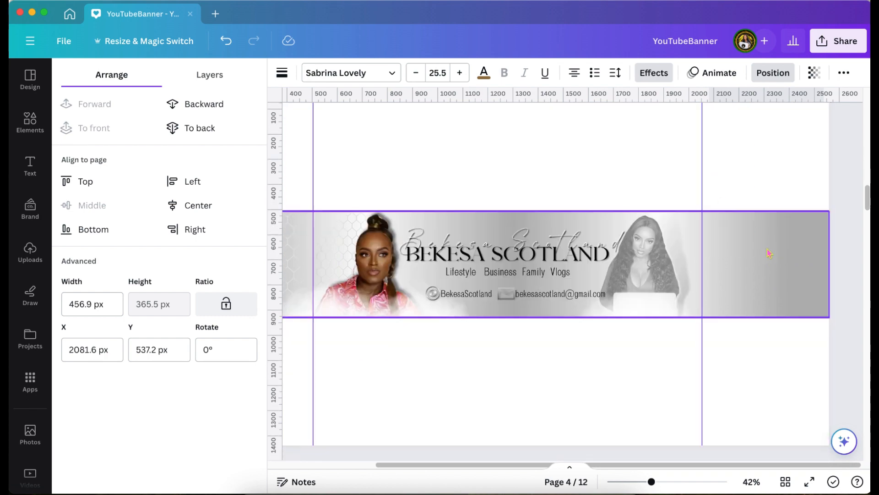
pyautogui.click(772, 264)
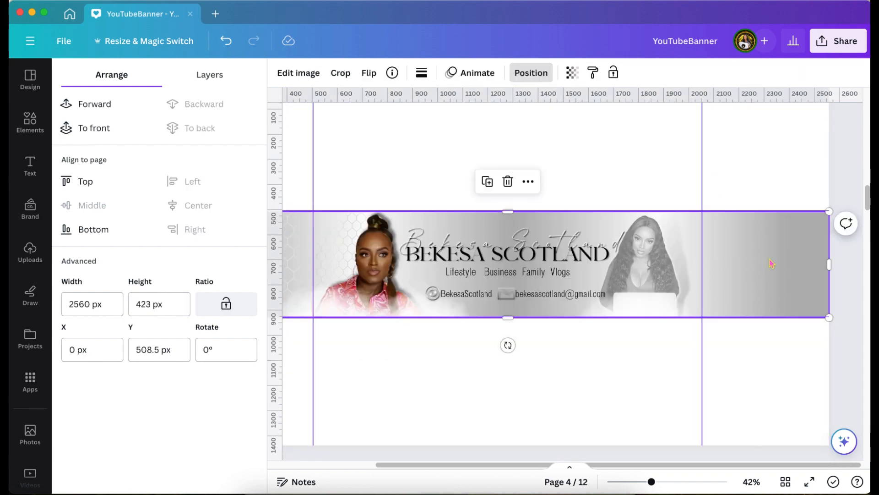
pyautogui.press('cmd+v')
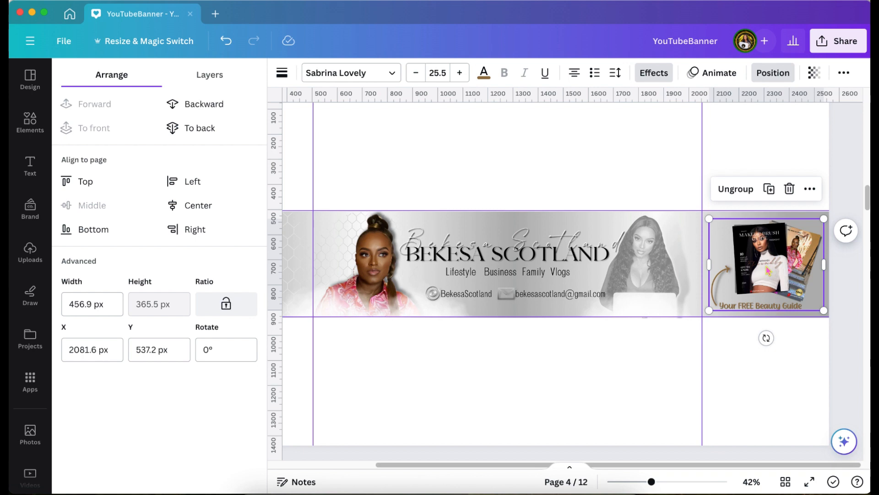
pyautogui.click(495, 398)
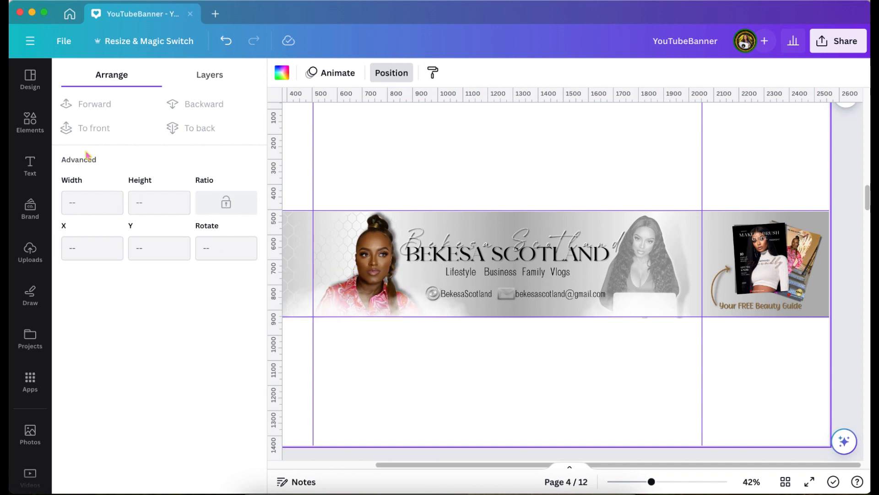
# Step: Add the recently used white glow to page 4, enlarge it to about 444 px square and place it over the beauty guide graphic
pyautogui.click(30, 121)
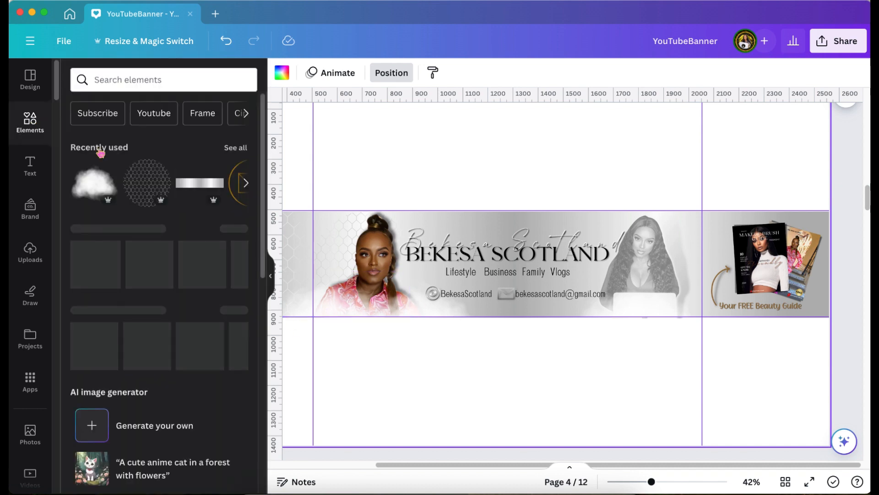
pyautogui.click(234, 151)
pyautogui.click(148, 253)
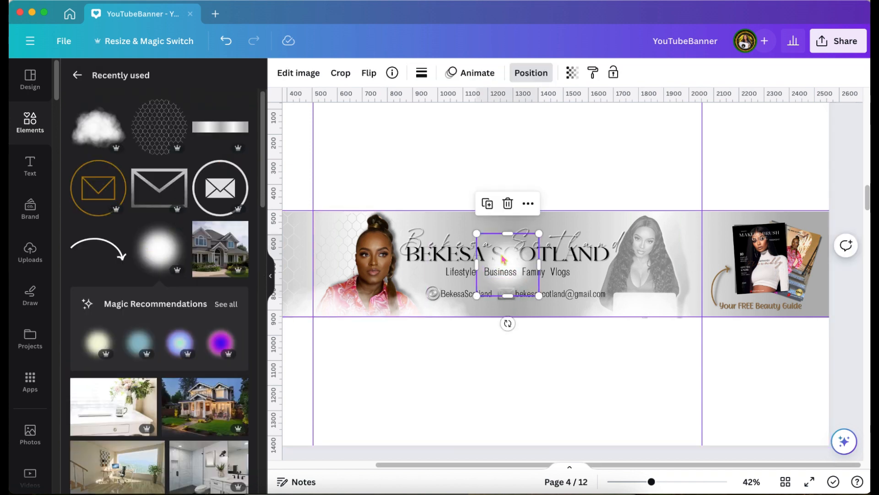
pyautogui.moveTo(502, 259); pyautogui.dragTo(725, 241)
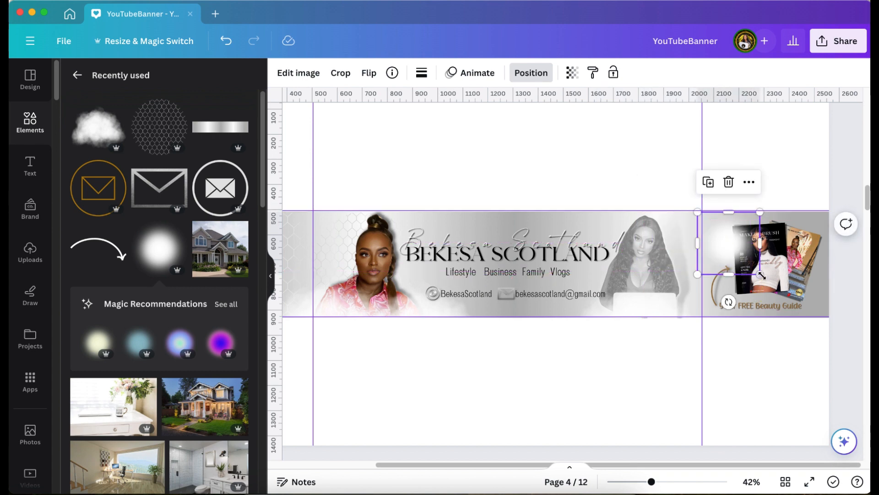
pyautogui.moveTo(761, 274); pyautogui.dragTo(810, 323)
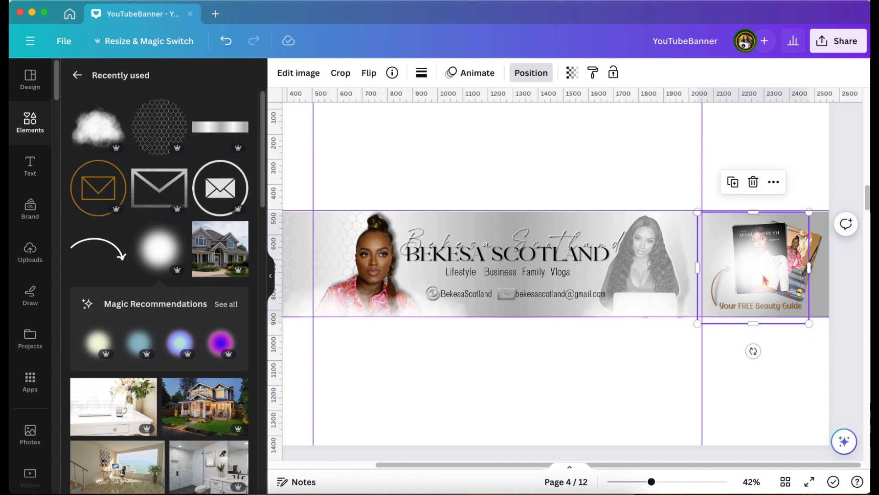
pyautogui.moveTo(753, 267); pyautogui.dragTo(747, 266)
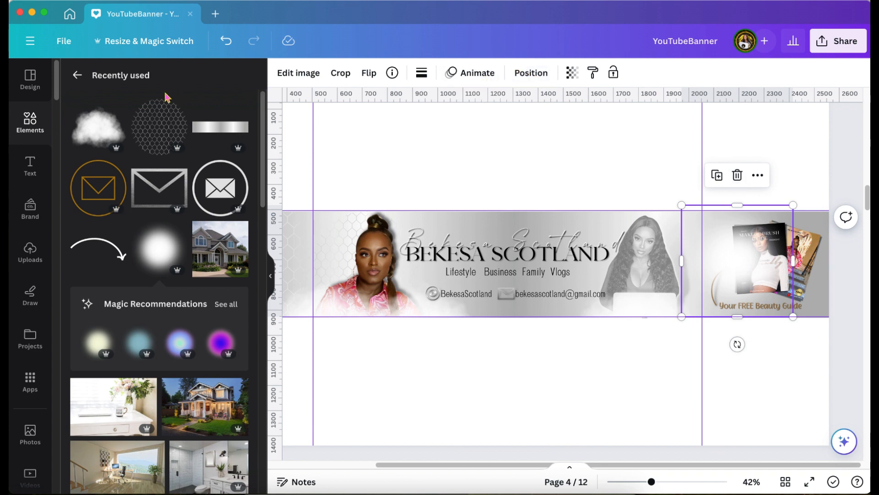
# Step: Send the white glow backward behind the beauty guide graphic
pyautogui.click(531, 73)
pyautogui.click(217, 106)
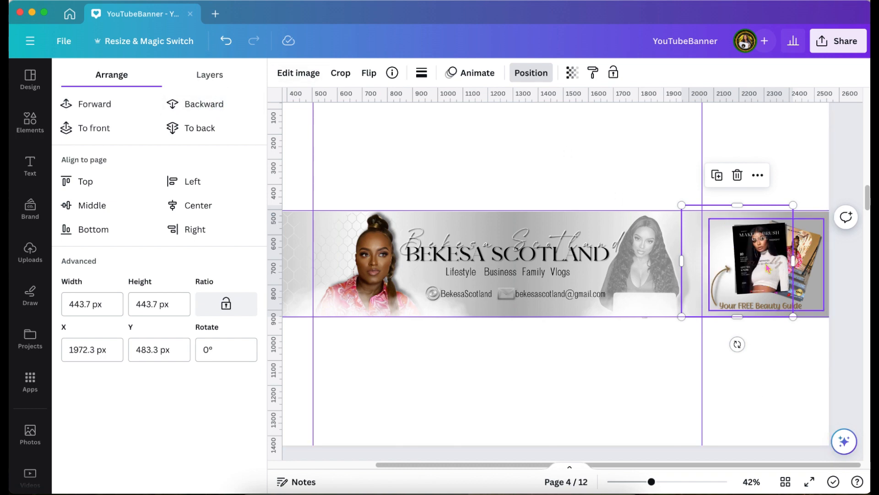
pyautogui.click(753, 395)
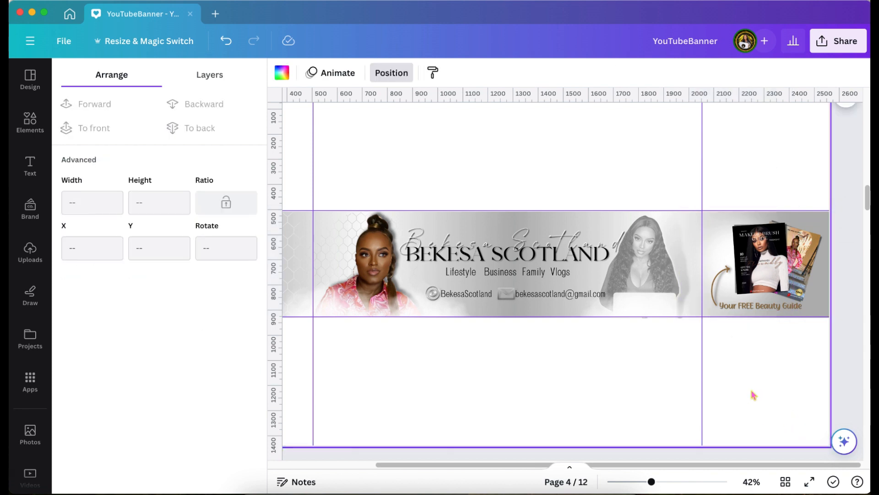
# Step: Compare the rebuilt page 4 banner with the original on page 3, including the areas above and below the strip
pyautogui.scroll(10, 753, 395)
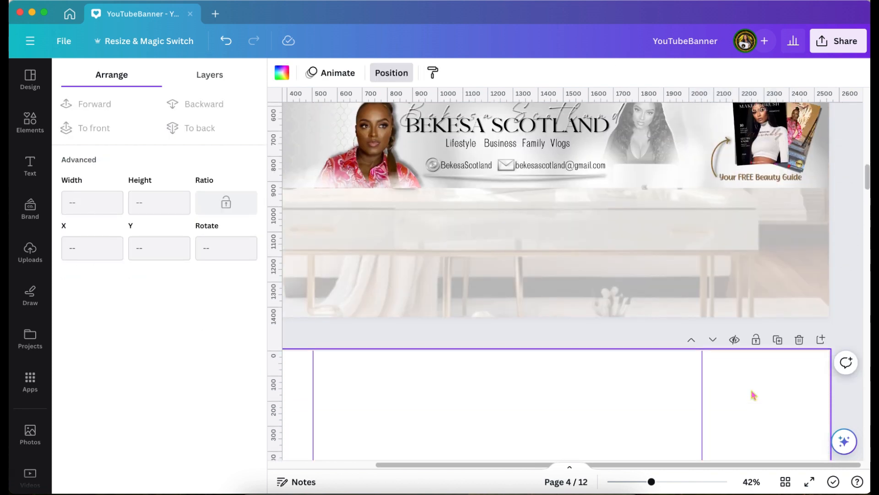
pyautogui.scroll(1, 754, 395)
pyautogui.scroll(-8, 753, 395)
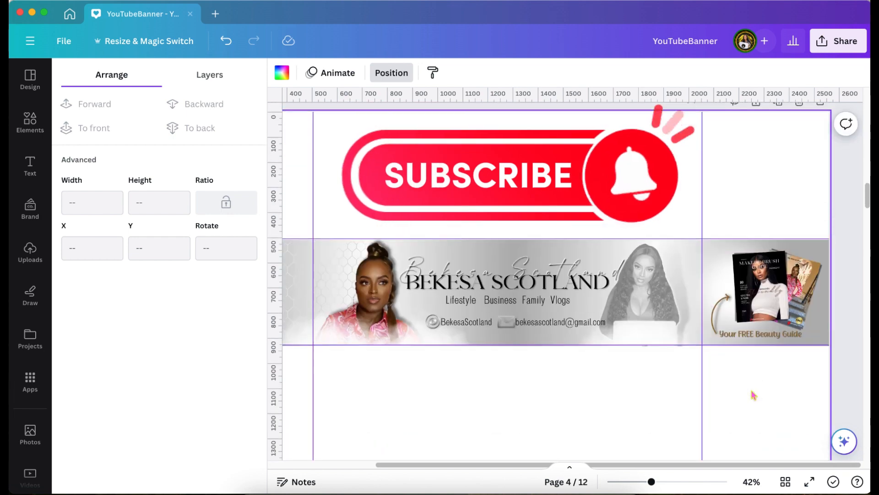
pyautogui.scroll(5, 753, 395)
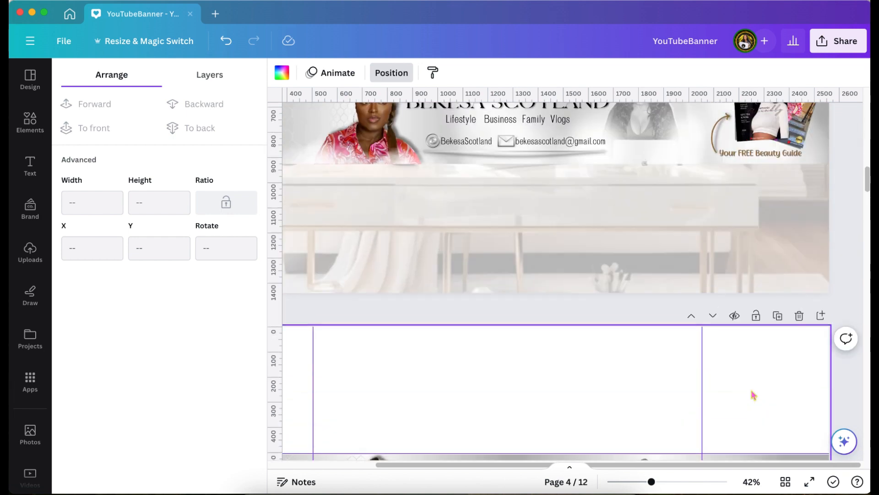
pyautogui.scroll(-5, 754, 395)
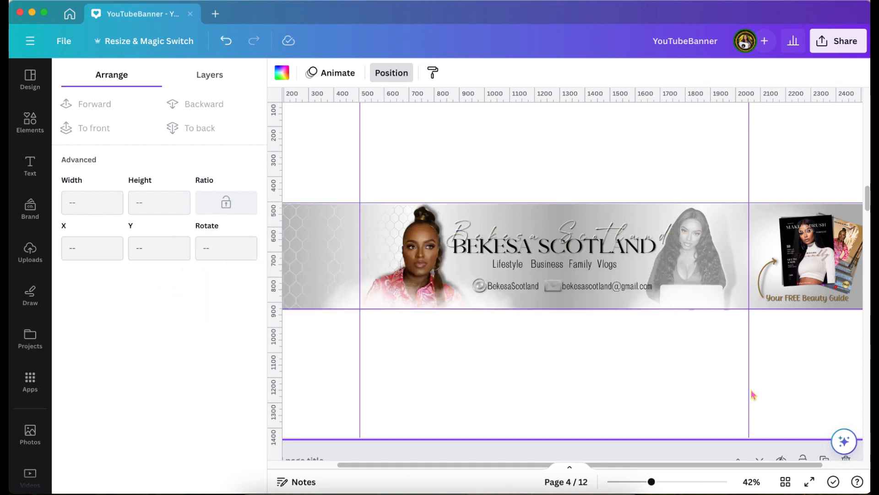
pyautogui.scroll(5, 641, 428)
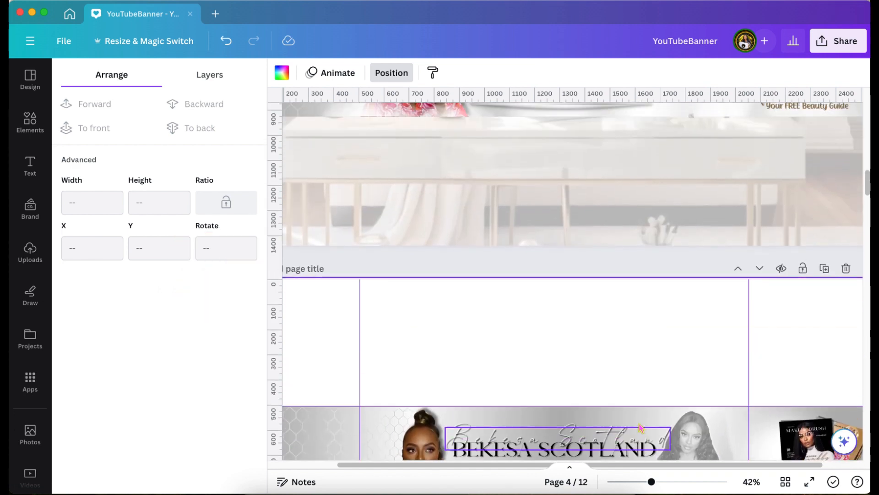
pyautogui.scroll(-3, 641, 428)
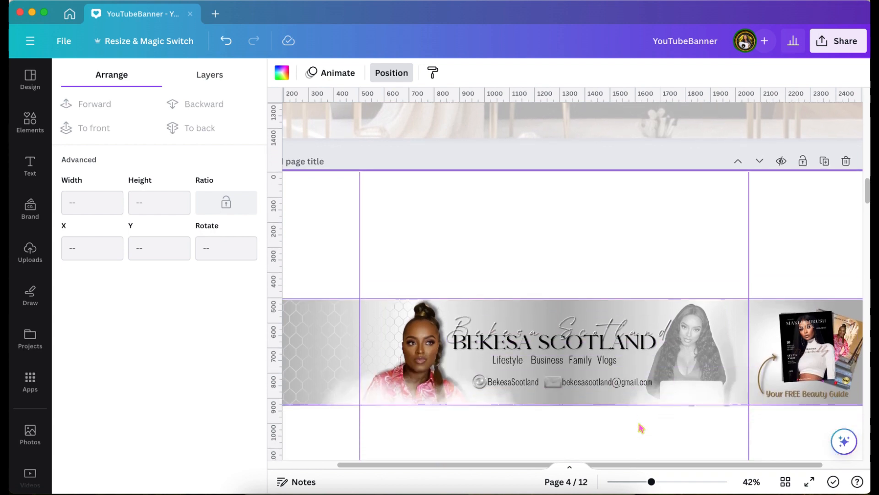
pyautogui.scroll(-2, 640, 428)
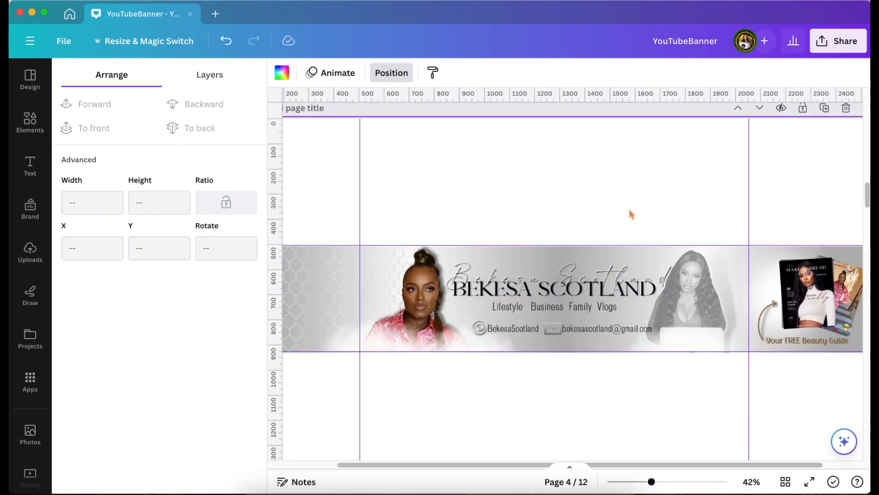
pyautogui.scroll(-2, 577, 198)
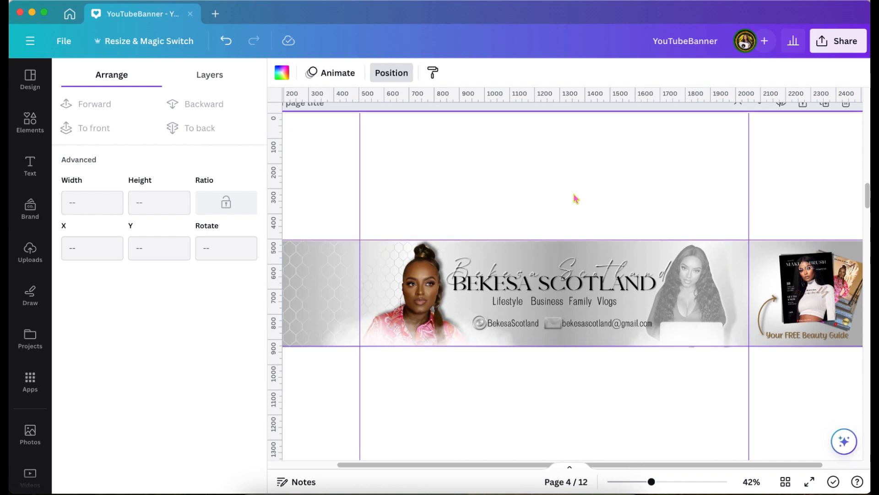
pyautogui.scroll(3, 576, 198)
pyautogui.scroll(-1, 577, 198)
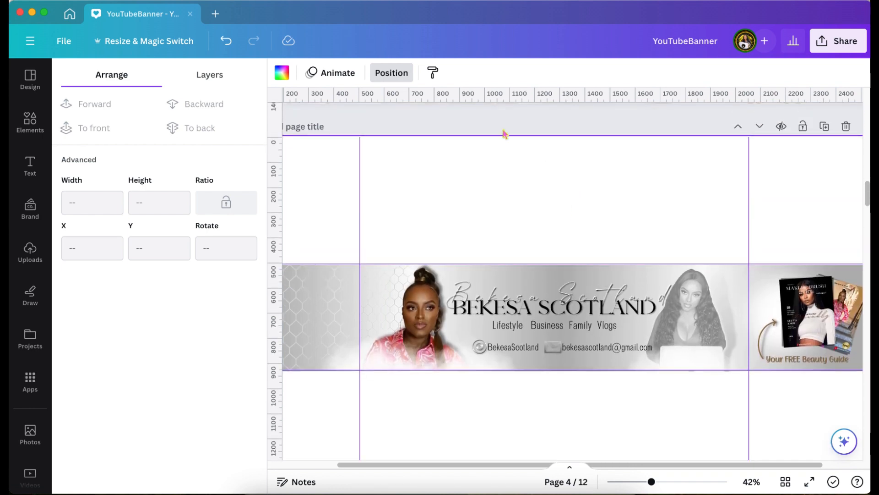
# Step: Copy the office photo from page 5, paste it onto page 4 and move it below the banner's contact line
pyautogui.scroll(-10, 668, 364)
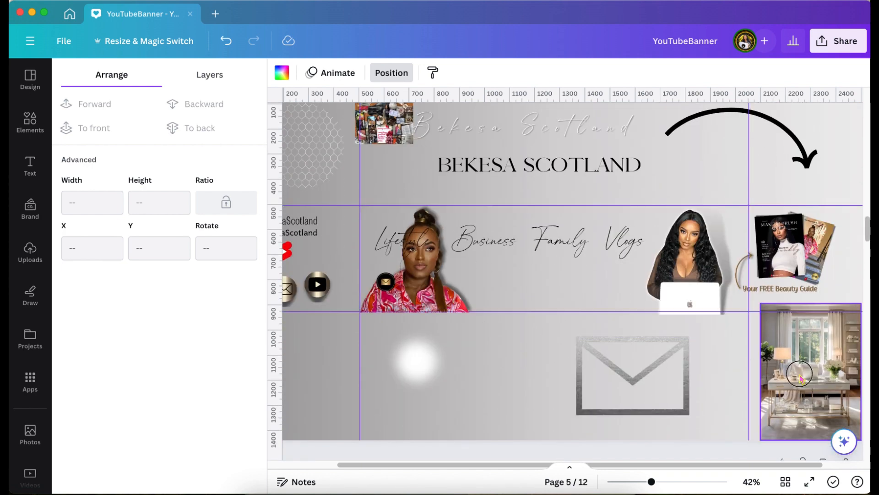
pyautogui.click(801, 379)
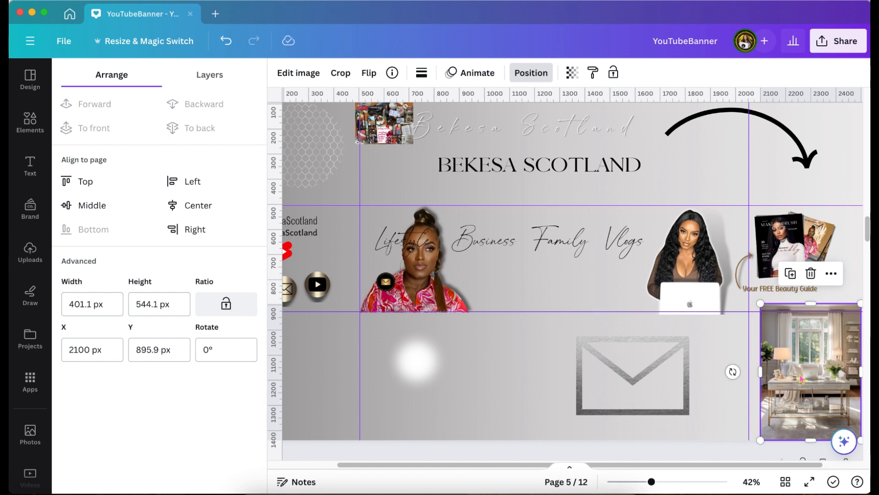
pyautogui.scroll(10, 801, 378)
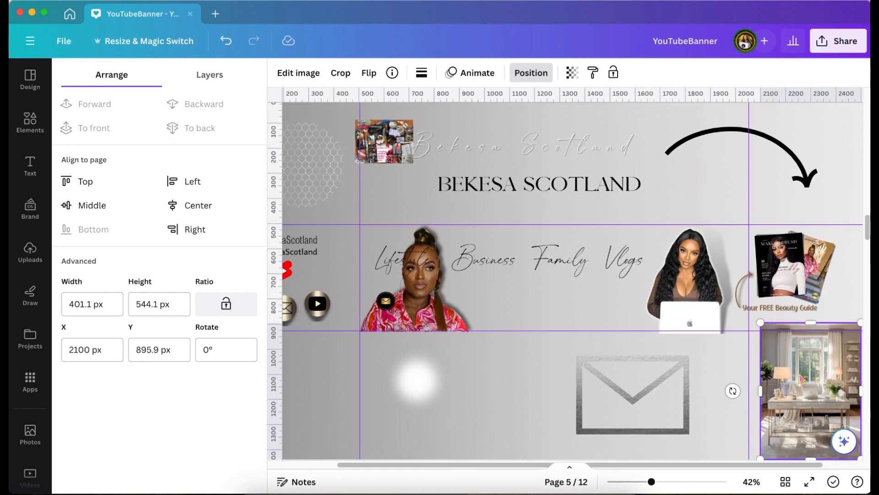
pyautogui.scroll(3, 801, 378)
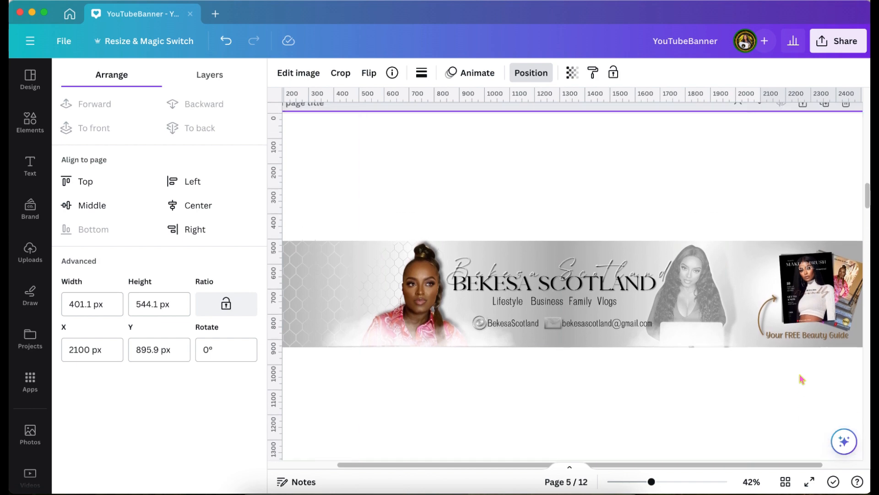
pyautogui.click(625, 193)
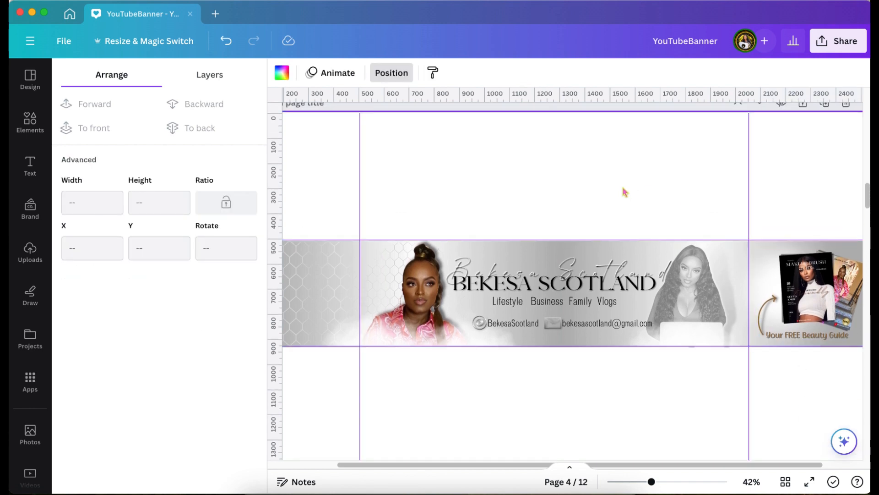
pyautogui.press('super+v')
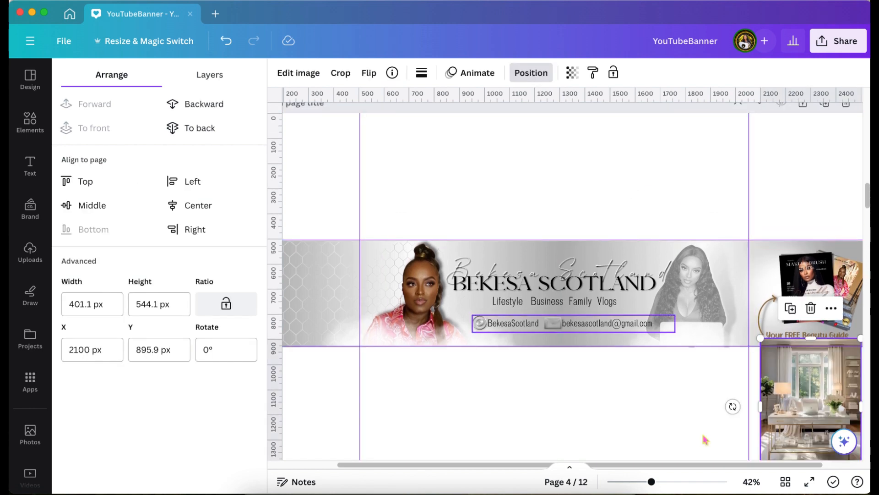
pyautogui.moveTo(800, 387); pyautogui.dragTo(564, 382)
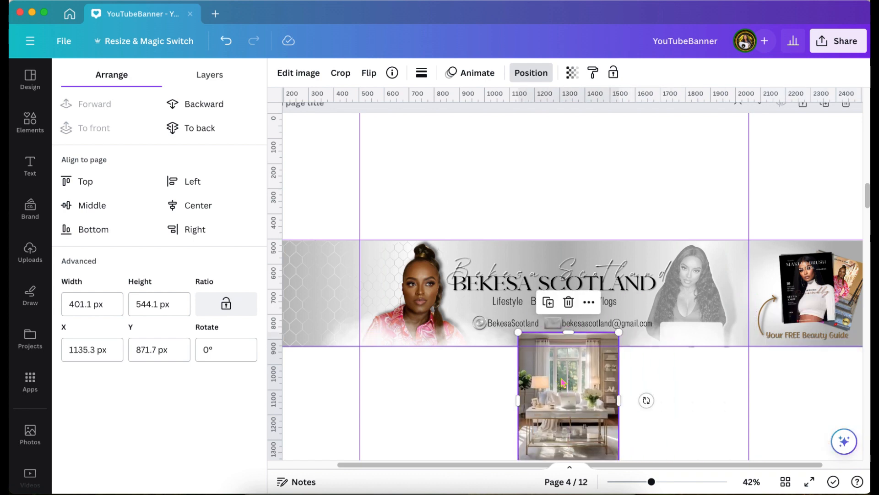
# Step: Set the office photo as the page 4 background and collapse the side panel to show the full page
pyautogui.rightClick(564, 382)
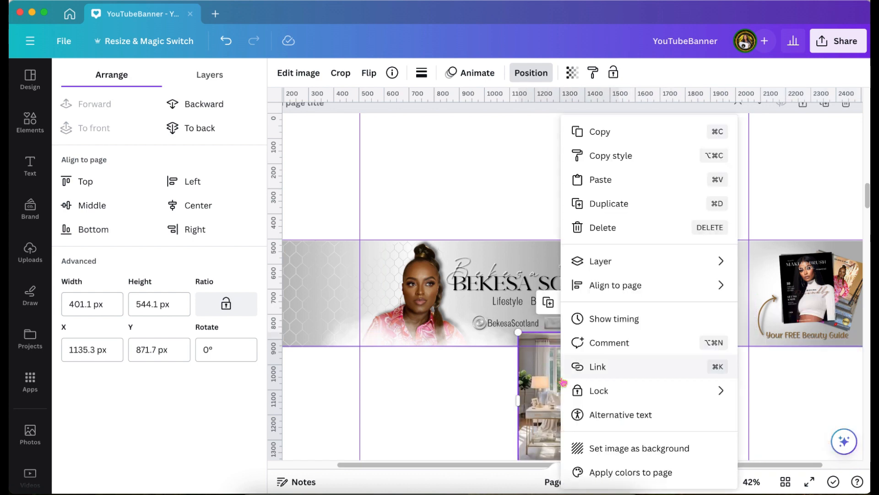
pyautogui.click(596, 449)
pyautogui.scroll(-3, 607, 420)
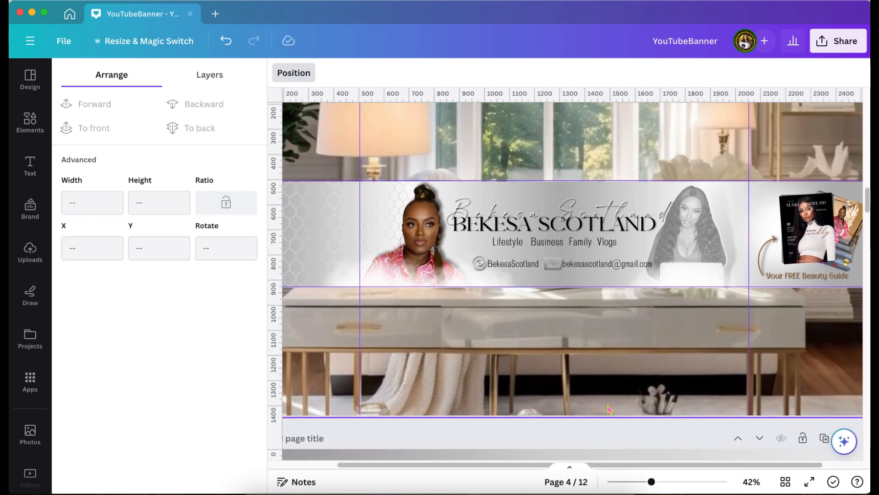
pyautogui.scroll(1, 610, 409)
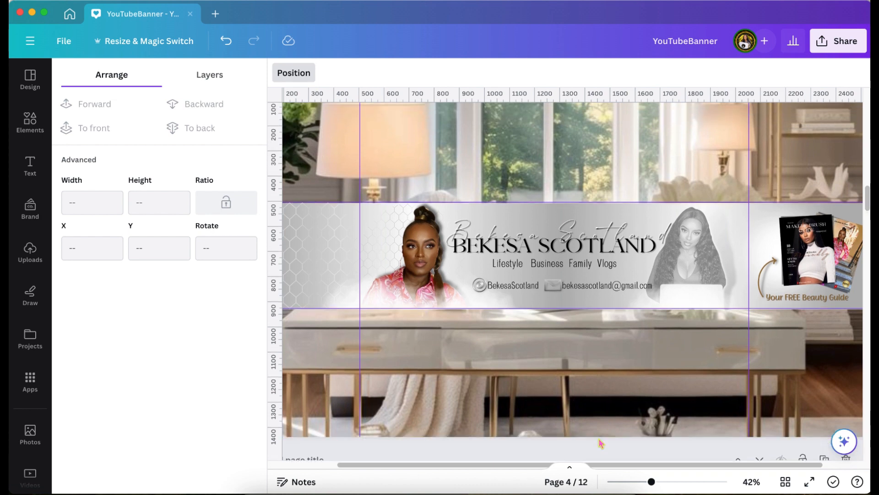
pyautogui.click(602, 457)
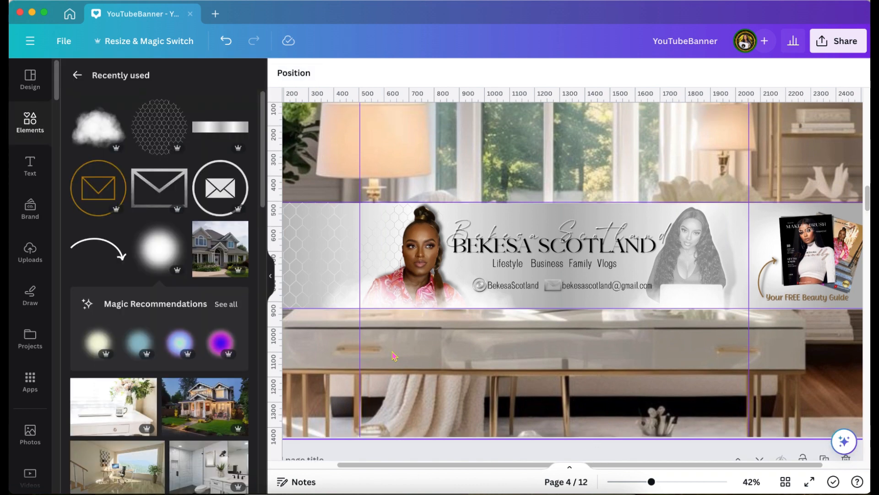
pyautogui.click(269, 285)
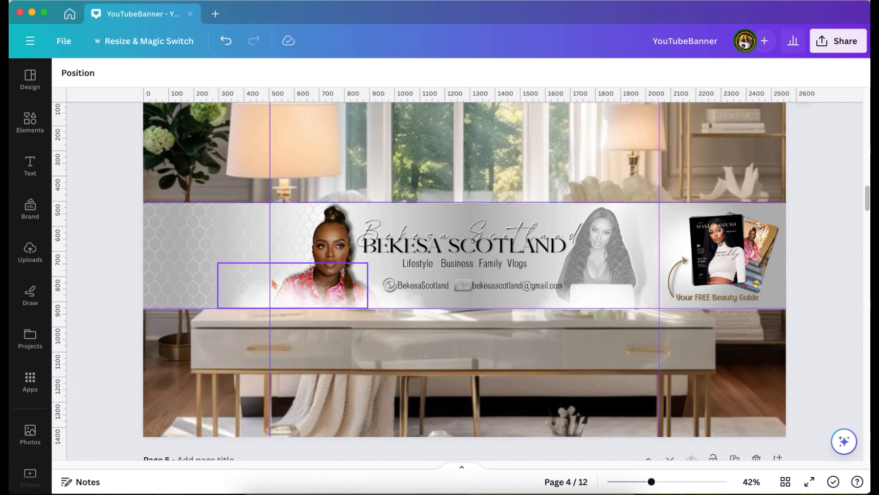
# Step: Set the transparency of the page 4 background photo to 50
pyautogui.scroll(3, 274, 284)
pyautogui.scroll(-4, 274, 284)
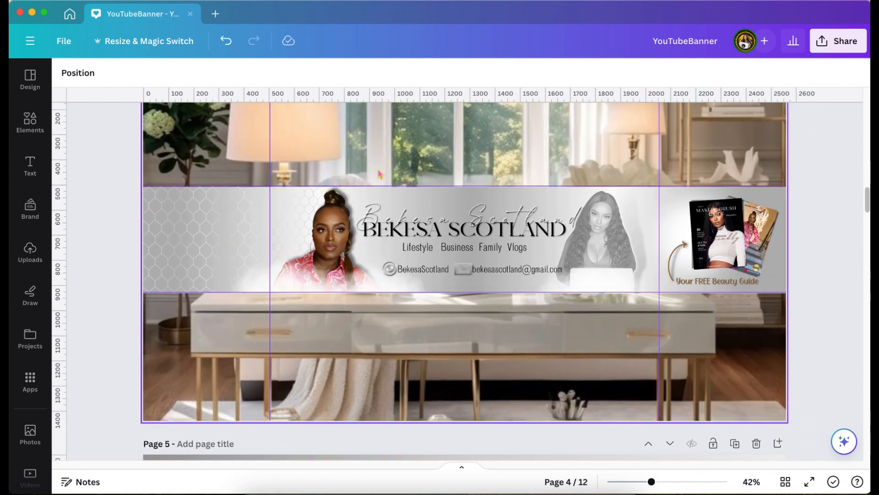
pyautogui.scroll(4, 380, 174)
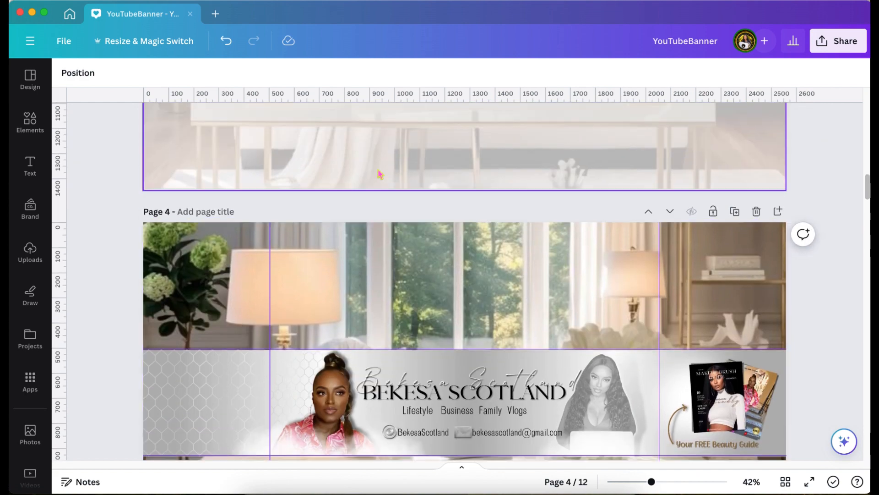
pyautogui.scroll(-4, 379, 174)
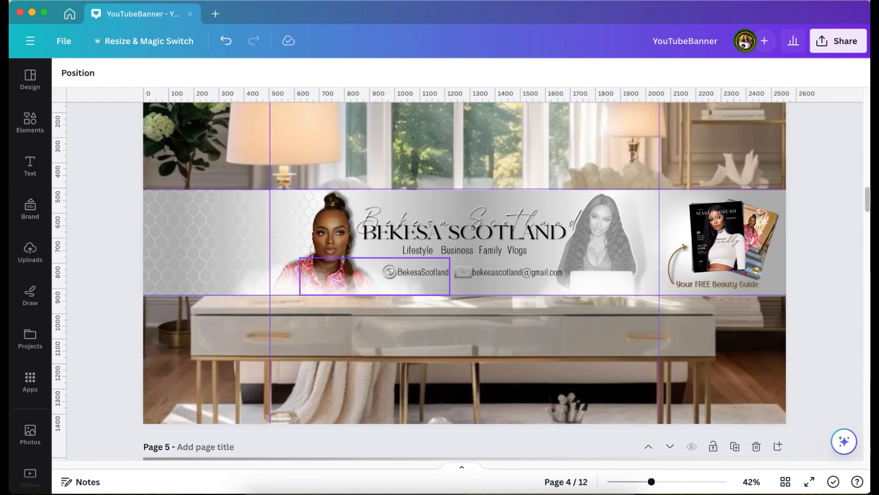
pyautogui.scroll(1, 533, 161)
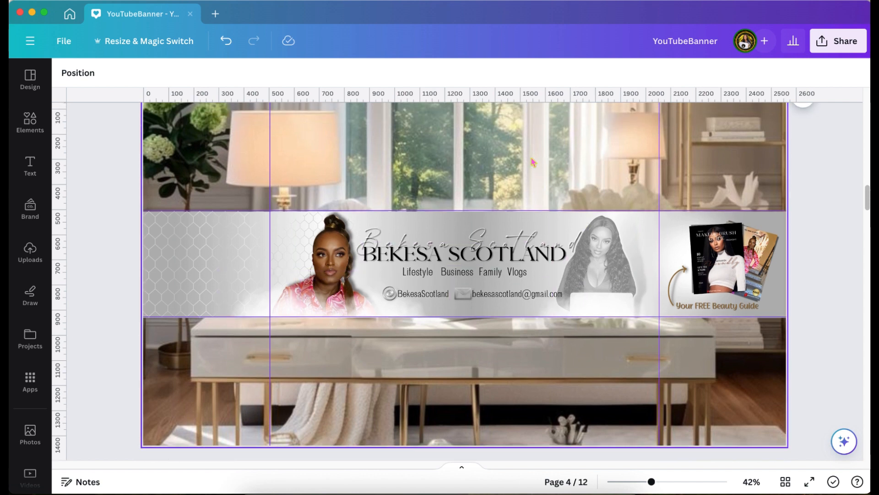
pyautogui.click(532, 162)
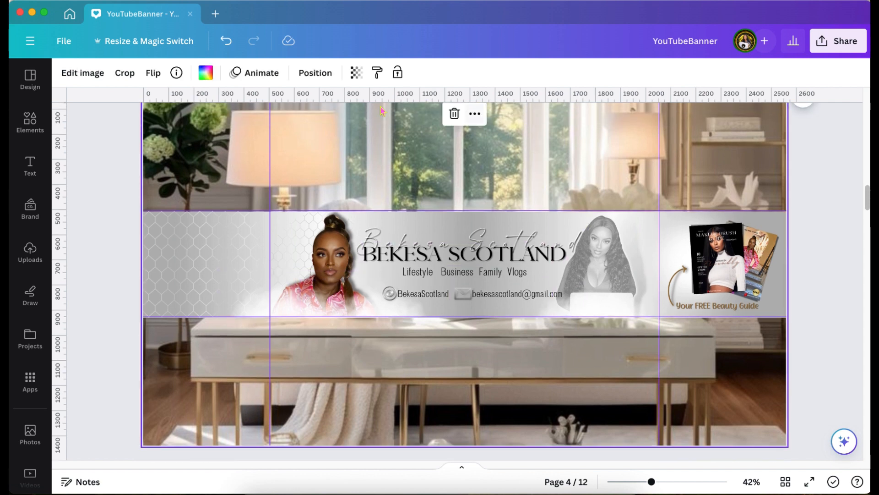
pyautogui.click(356, 72)
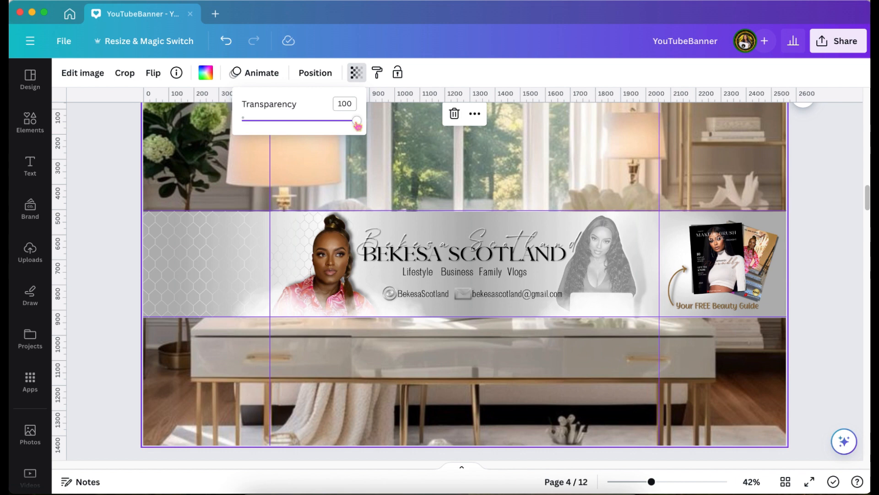
pyautogui.moveTo(356, 121); pyautogui.dragTo(300, 129)
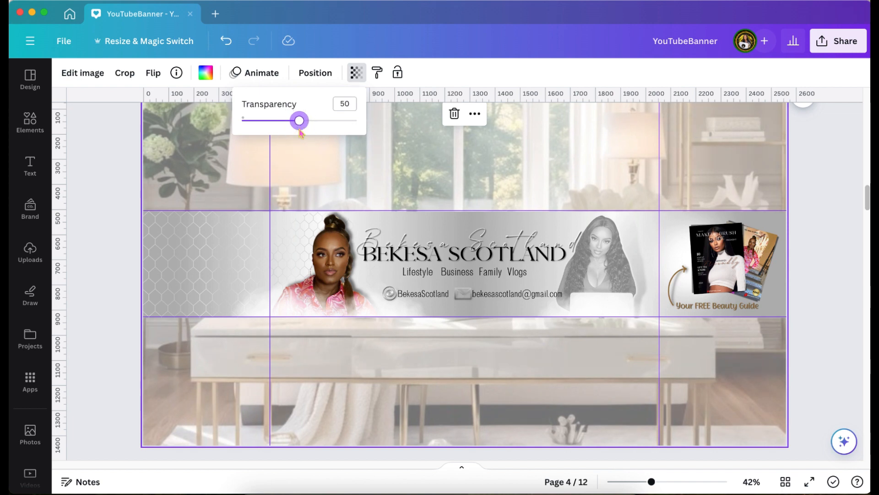
# Step: Compare the fading of the office background on page 4 with page 3, including the page 3 photo's transparency setting
pyautogui.scroll(5, 114, 146)
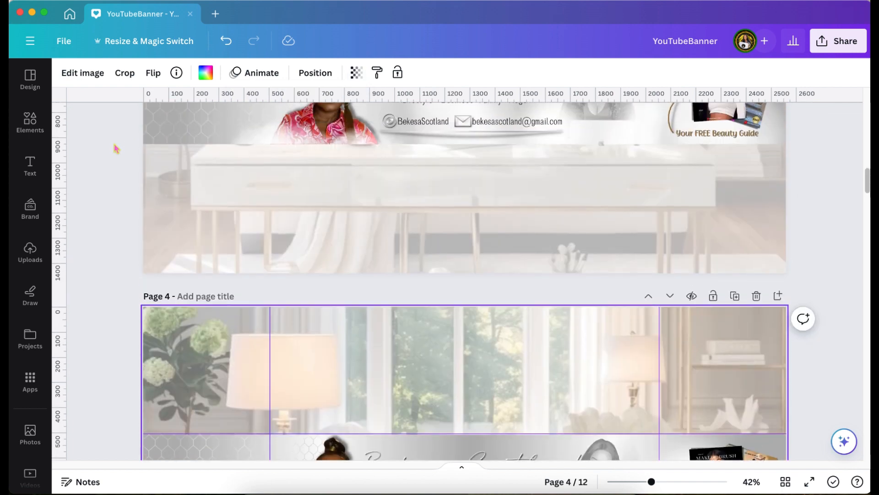
pyautogui.scroll(2, 115, 145)
pyautogui.click(154, 272)
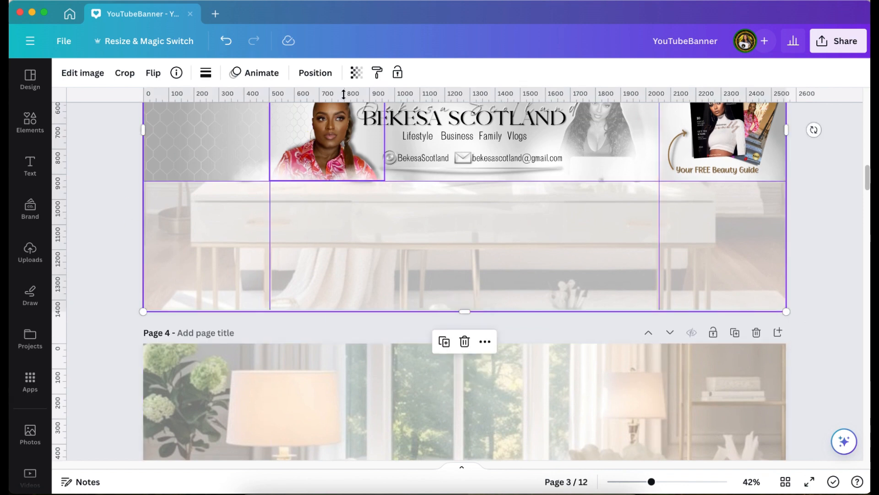
pyautogui.click(357, 73)
pyautogui.click(111, 222)
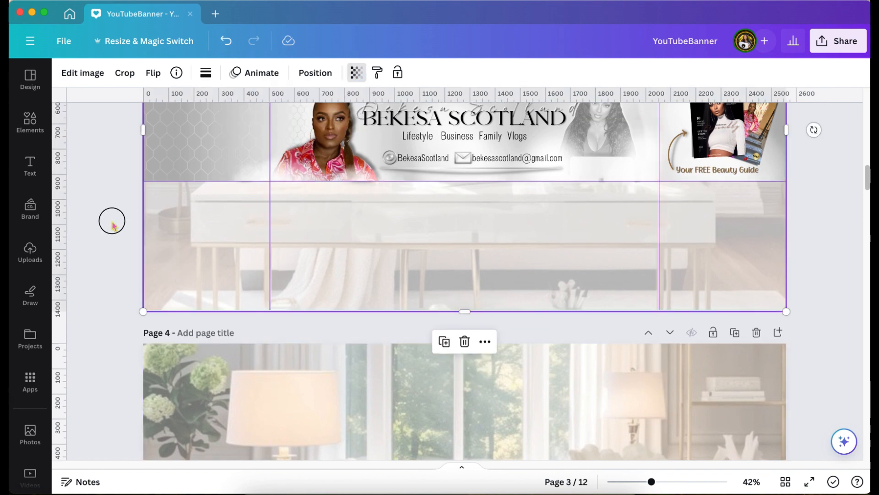
pyautogui.scroll(-10, 113, 223)
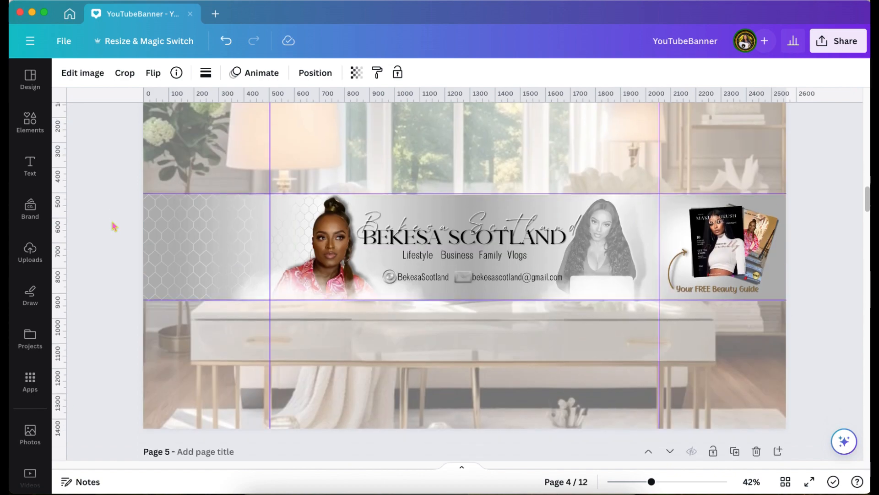
pyautogui.scroll(1, 113, 226)
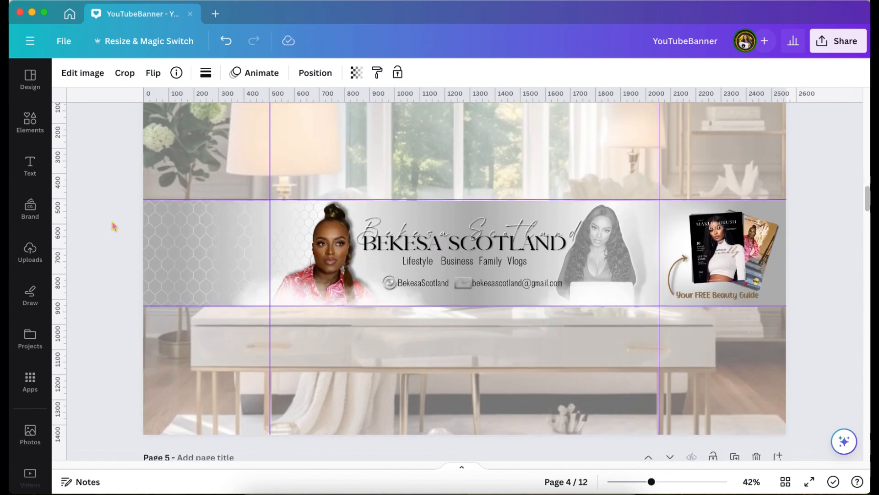
pyautogui.scroll(10, 114, 226)
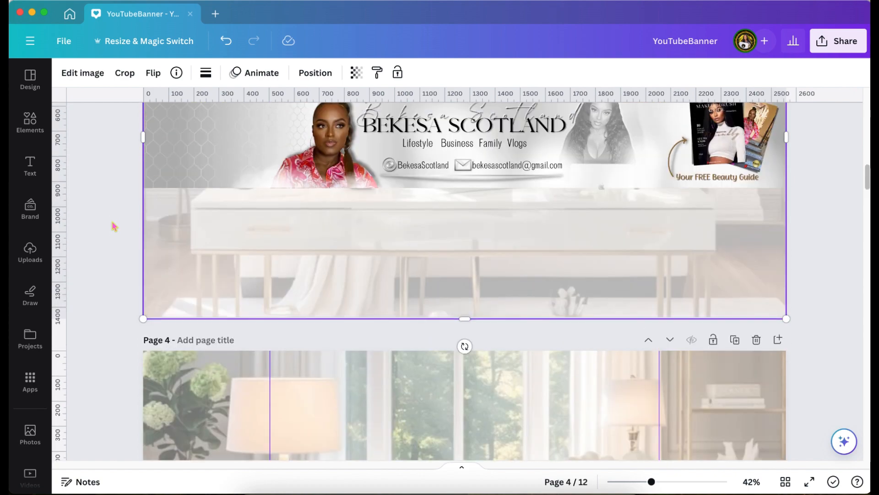
pyautogui.scroll(-10, 114, 226)
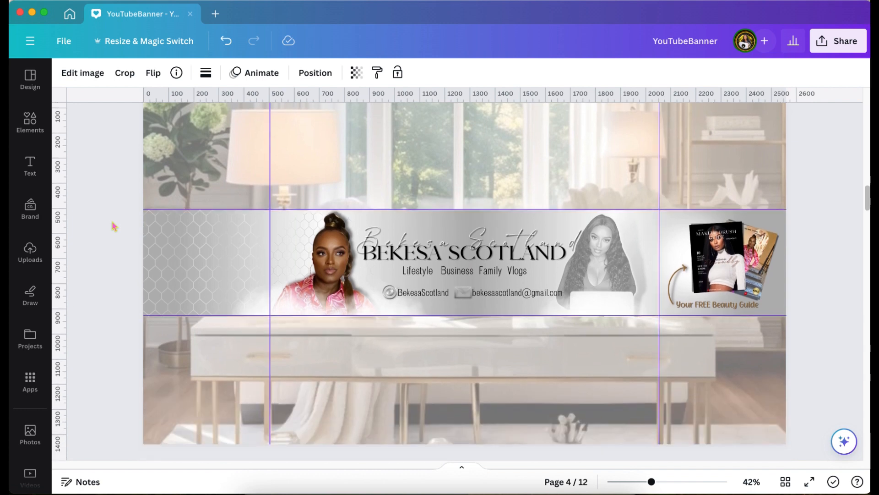
# Step: Set the transparency of the page 4 background photo to 25
pyautogui.click(223, 167)
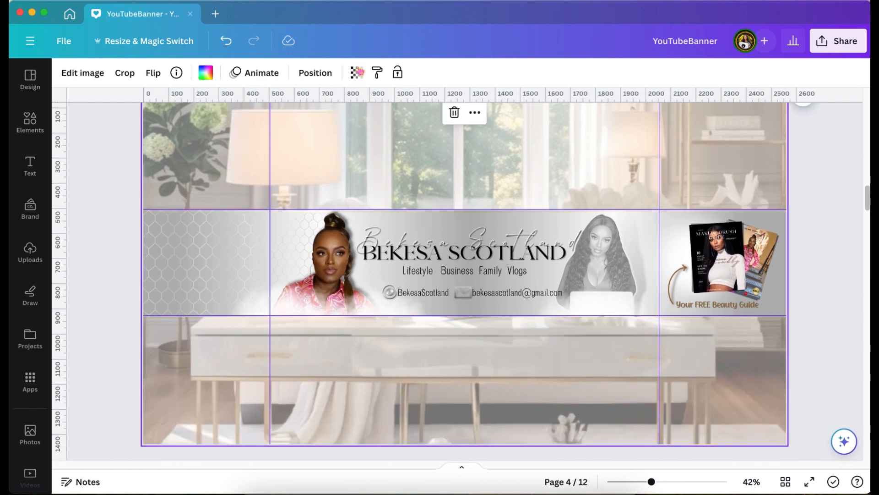
pyautogui.click(357, 72)
pyautogui.moveTo(299, 120); pyautogui.dragTo(270, 120)
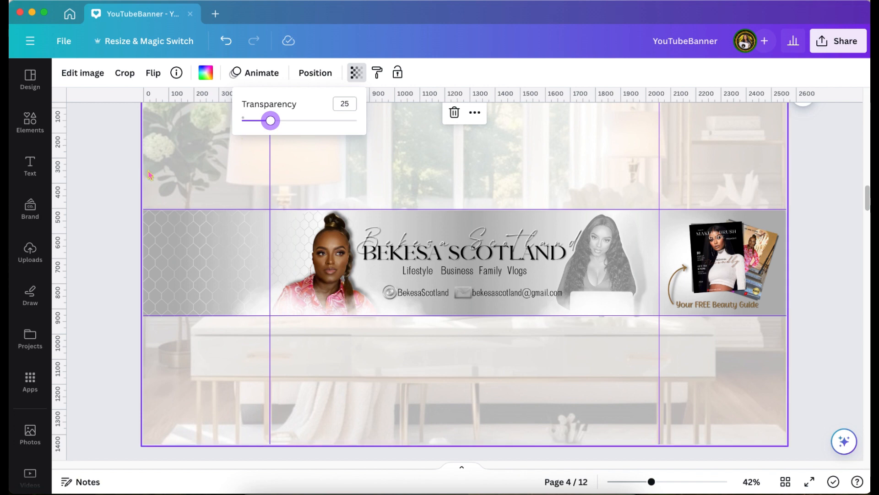
pyautogui.click(122, 188)
pyautogui.scroll(-1, 122, 187)
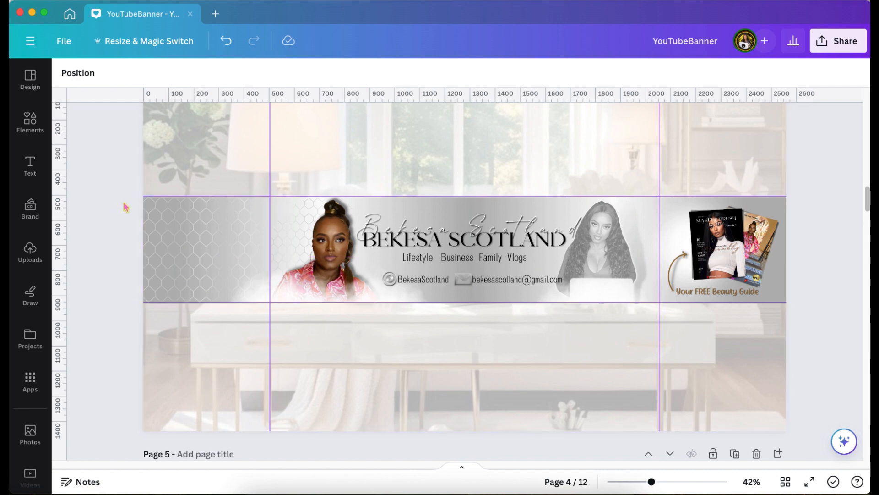
# Step: Copy the gold strip along the lower edge of page 7's banner and paste it onto page 3
pyautogui.scroll(9, 132, 201)
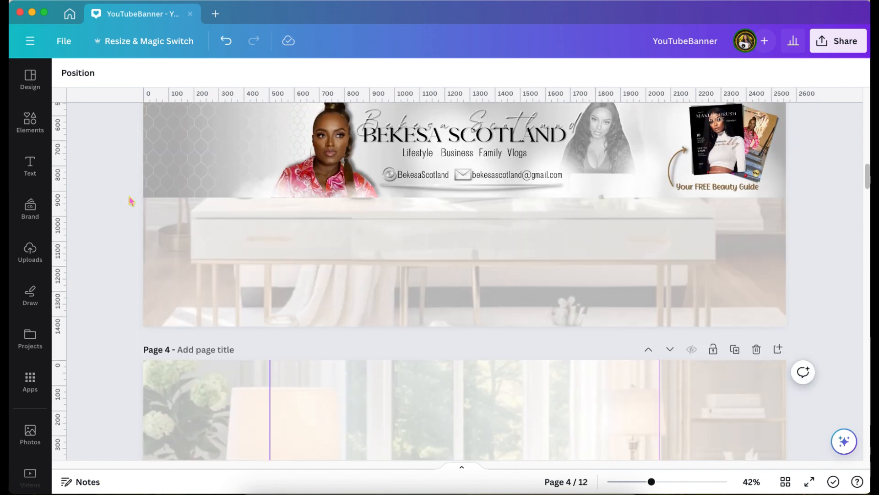
pyautogui.scroll(15, 131, 200)
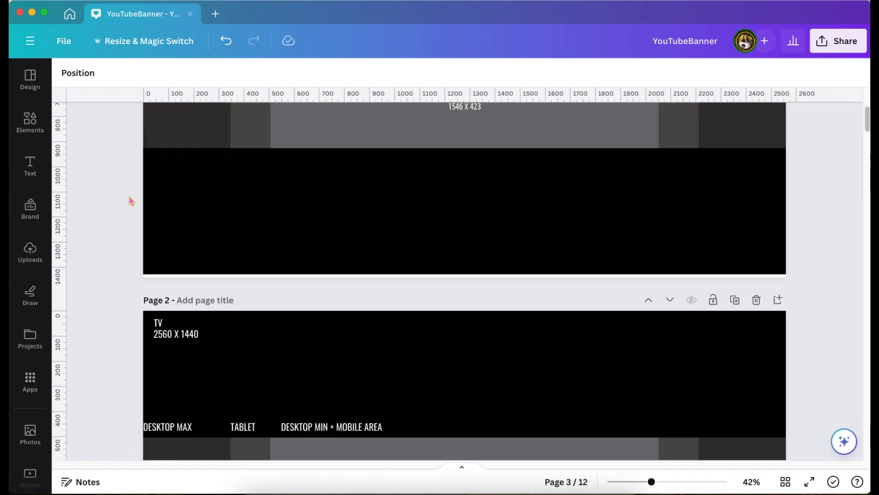
pyautogui.scroll(-20, 131, 201)
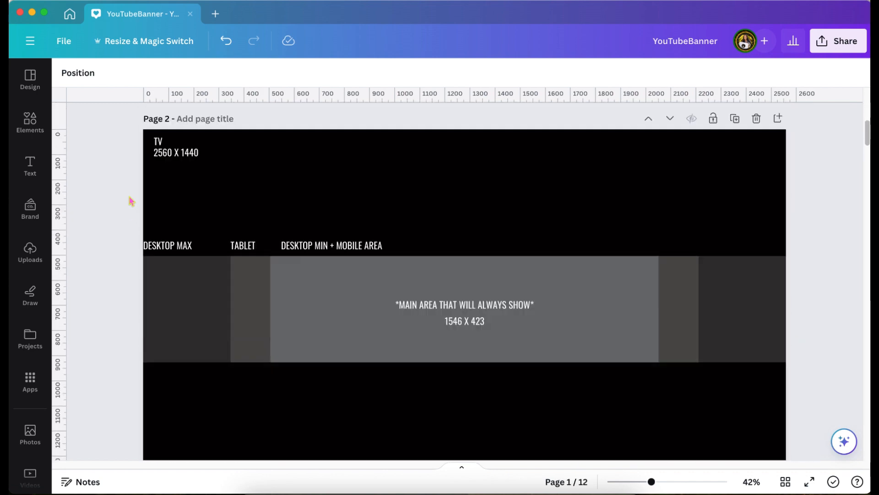
pyautogui.scroll(-20, 131, 201)
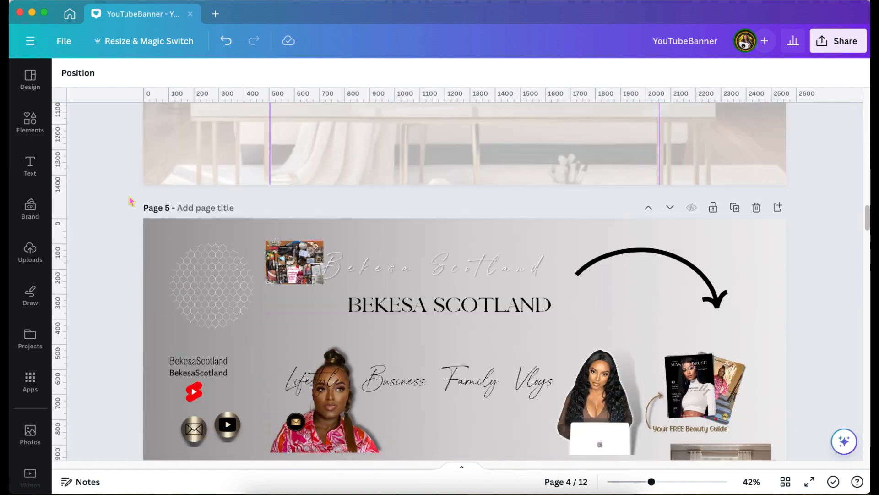
pyautogui.scroll(-10, 131, 201)
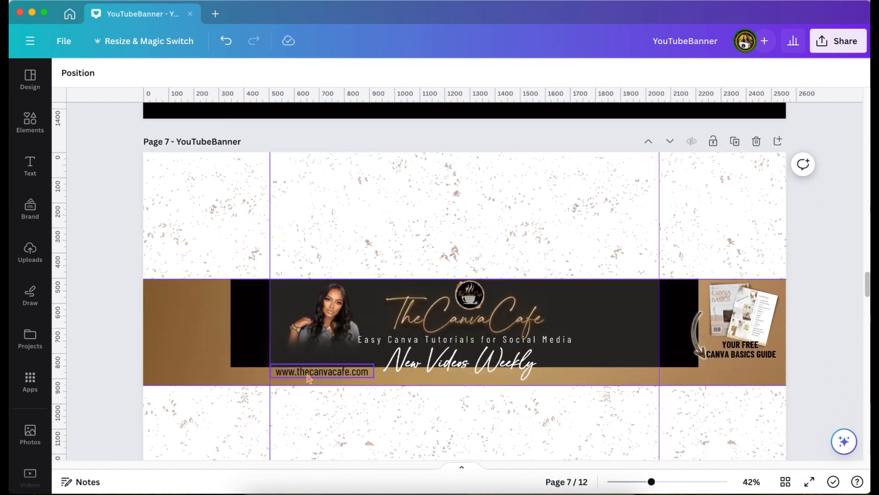
pyautogui.click(309, 384)
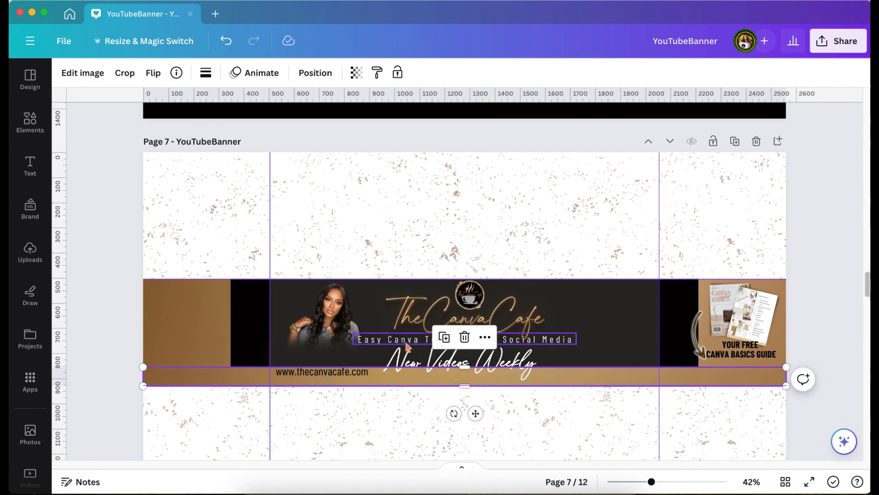
pyautogui.scroll(15, 408, 346)
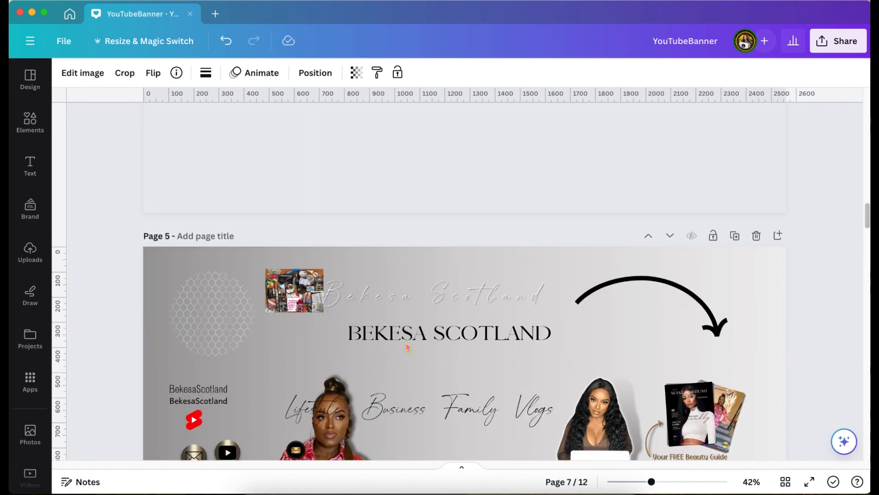
pyautogui.scroll(2, 478, 197)
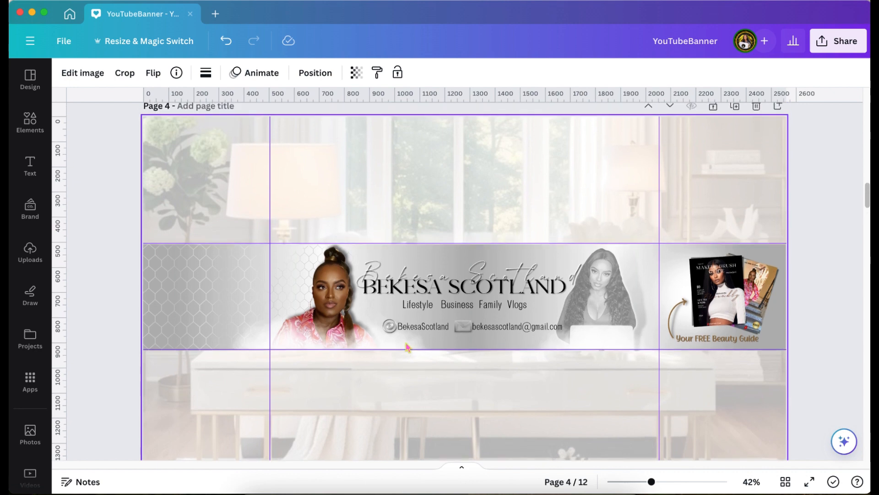
pyautogui.scroll(10, 477, 197)
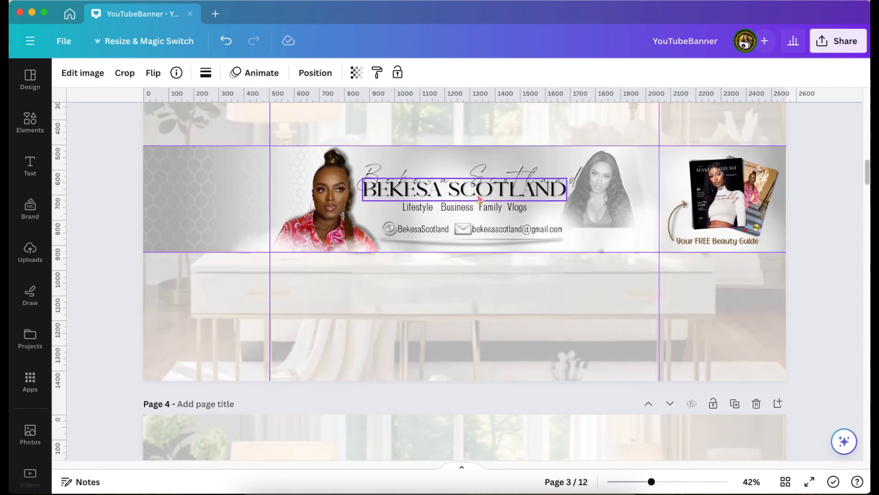
pyautogui.scroll(3, 477, 197)
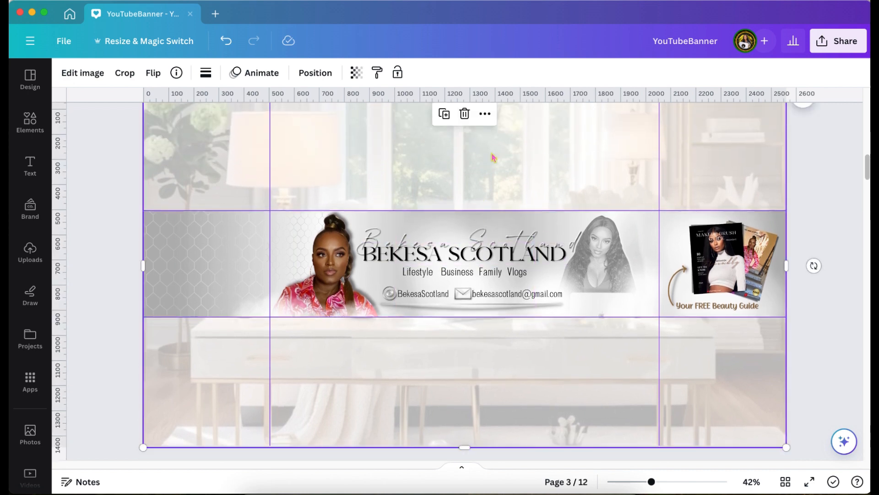
pyautogui.press('super+v')
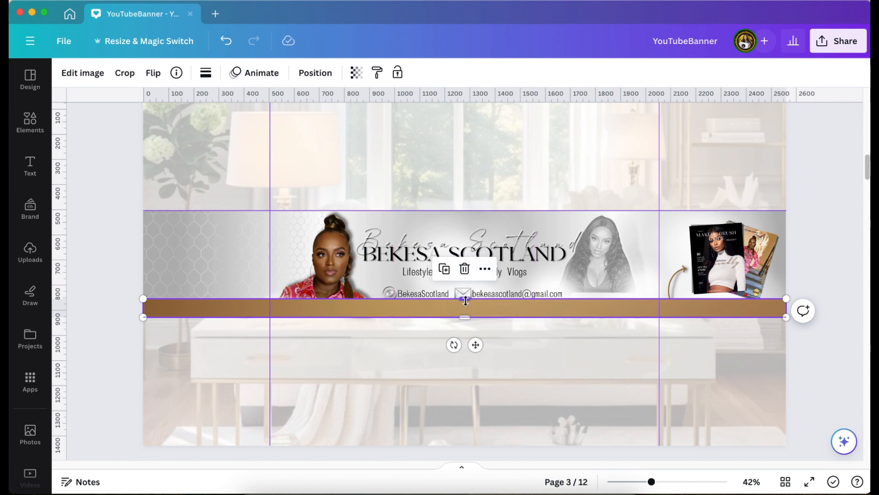
# Step: Thin the gold strip to a narrow line along the lower edge of page 3's banner and place a duplicate along its upper edge
pyautogui.moveTo(466, 300); pyautogui.dragTo(465, 314)
pyautogui.click(445, 284)
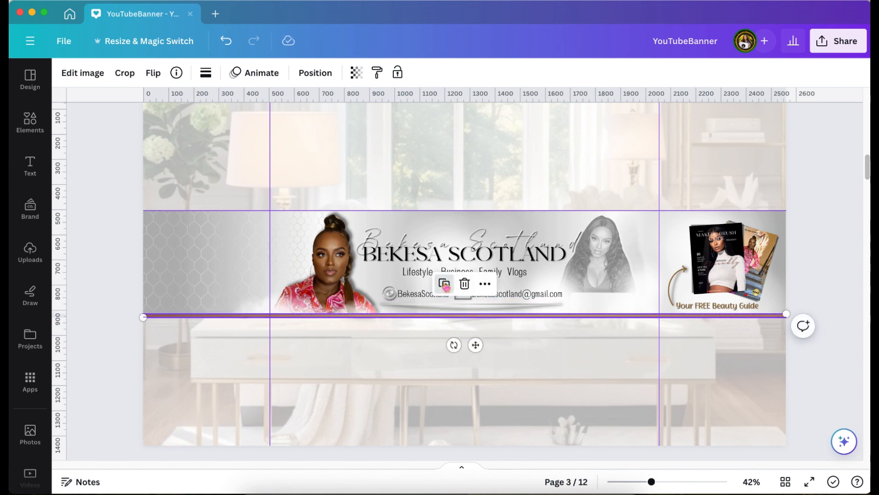
pyautogui.moveTo(479, 349); pyautogui.dragTo(472, 246)
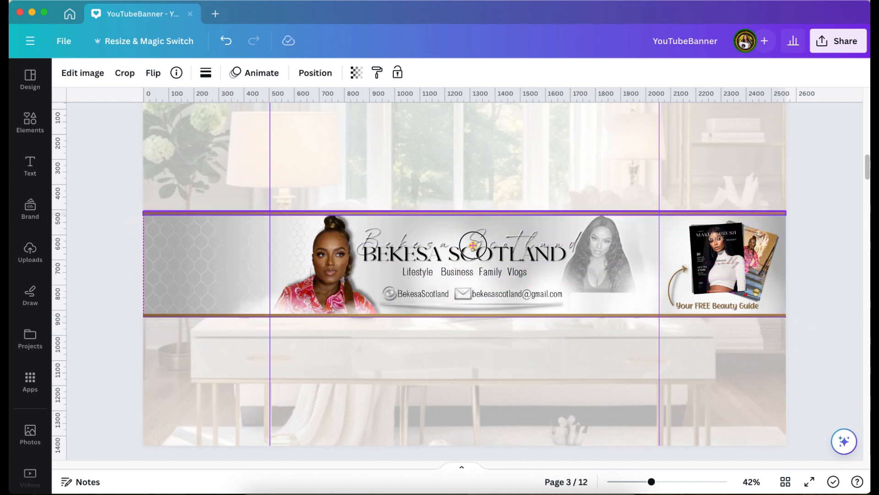
# Step: Align the gold line along the upper edge of page 3's banner with the guide line
pyautogui.click(473, 245)
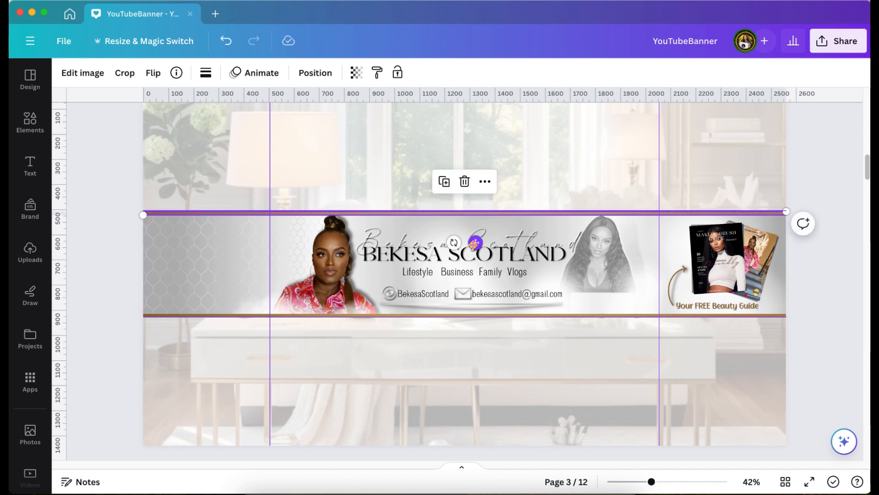
pyautogui.click(103, 224)
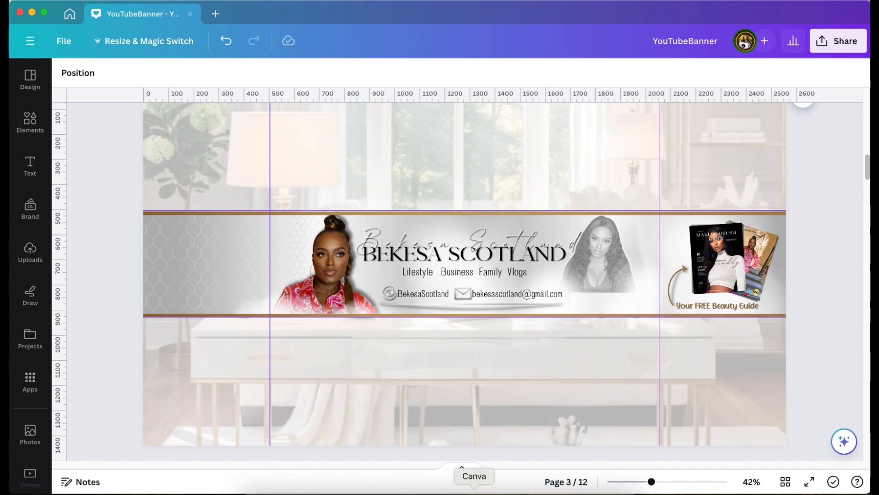
pyautogui.moveTo(651, 481); pyautogui.dragTo(664, 485)
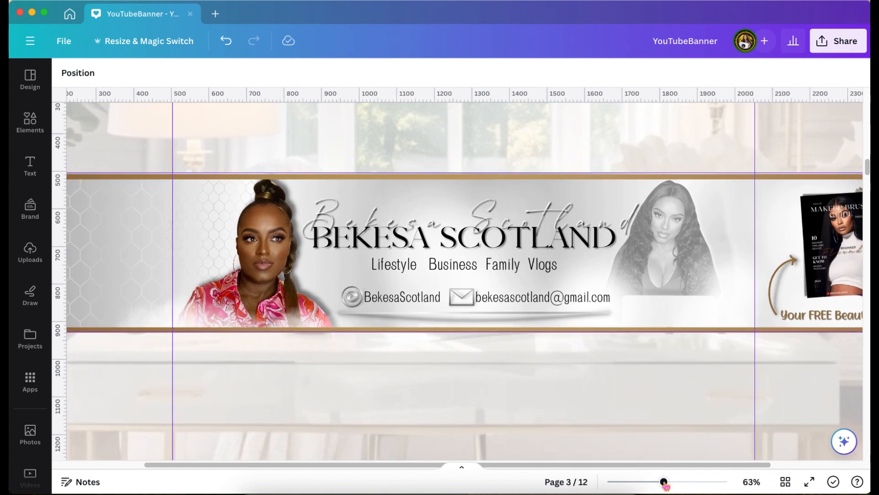
pyautogui.click(508, 177)
pyautogui.moveTo(508, 175); pyautogui.dragTo(508, 174)
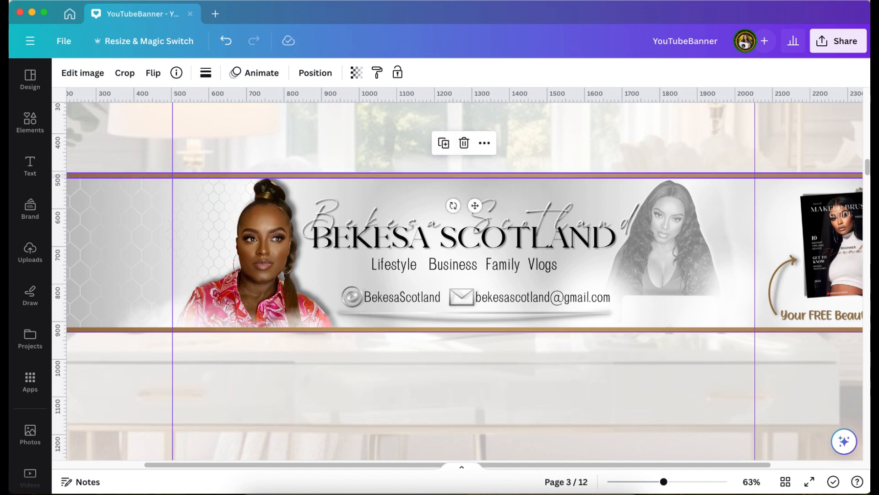
pyautogui.click(661, 156)
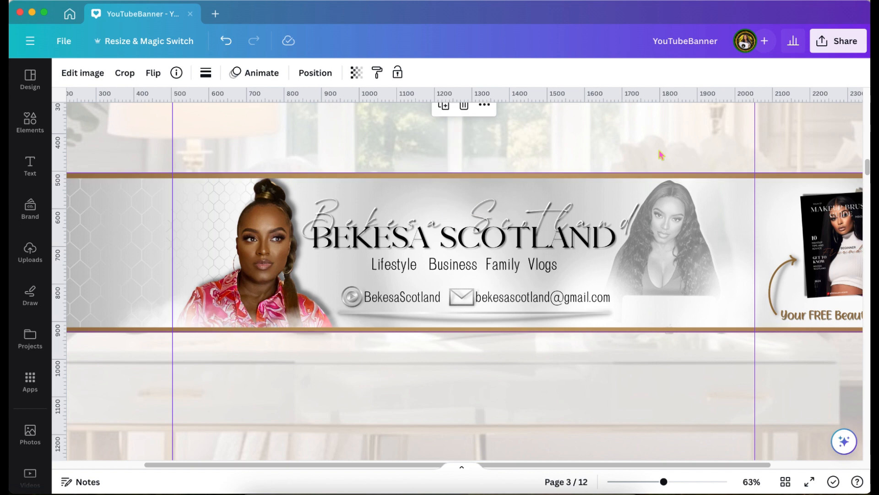
pyautogui.scroll(-1, 659, 153)
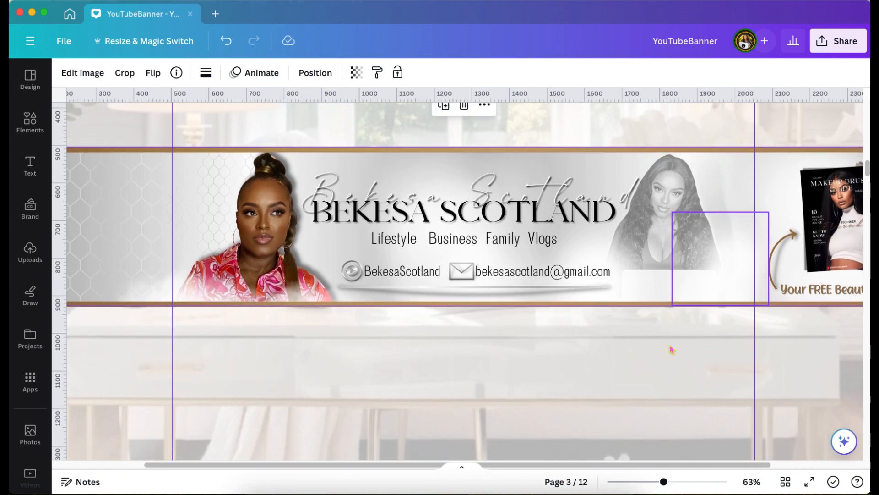
pyautogui.moveTo(664, 482); pyautogui.dragTo(652, 481)
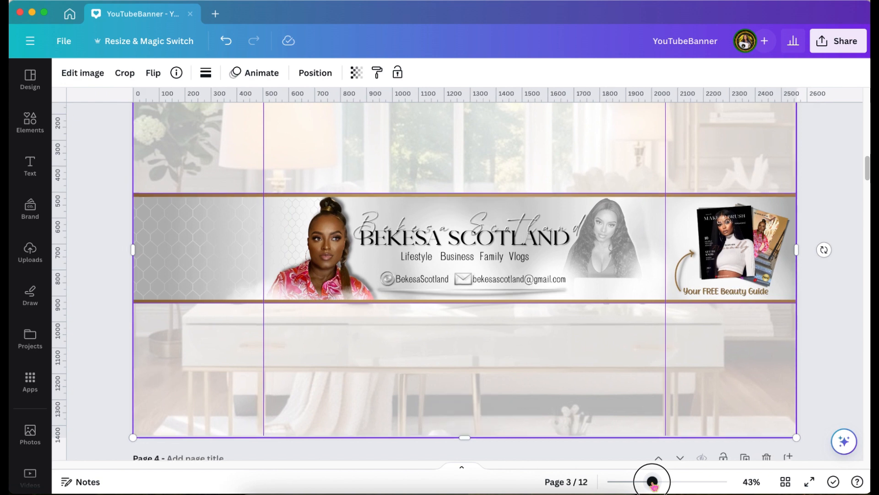
pyautogui.click(816, 350)
# Step: Make the small photo collage just below the left end of page 3's banner fully transparent
pyautogui.scroll(2, 816, 349)
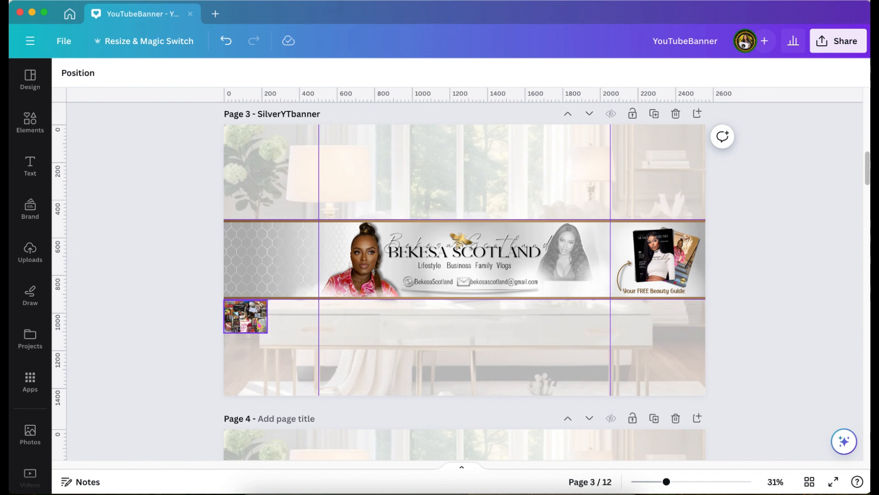
pyautogui.click(260, 325)
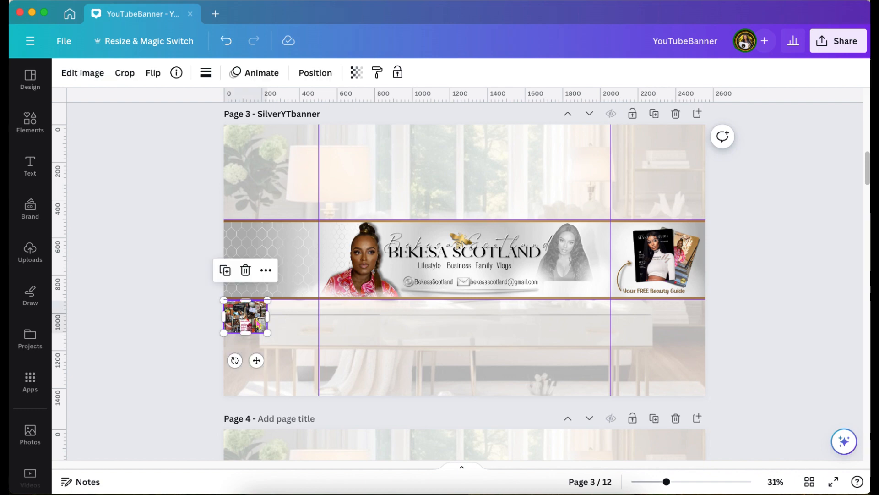
pyautogui.click(356, 73)
pyautogui.moveTo(355, 120); pyautogui.dragTo(180, 169)
pyautogui.click(166, 255)
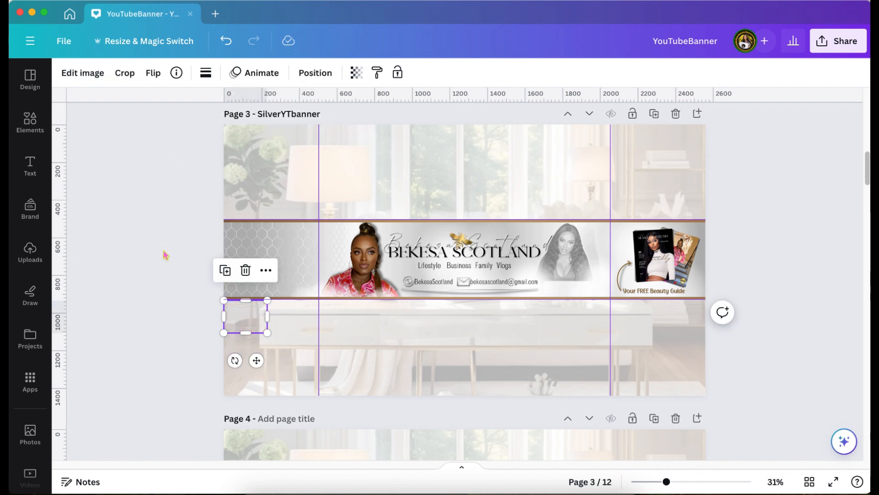
pyautogui.click(166, 255)
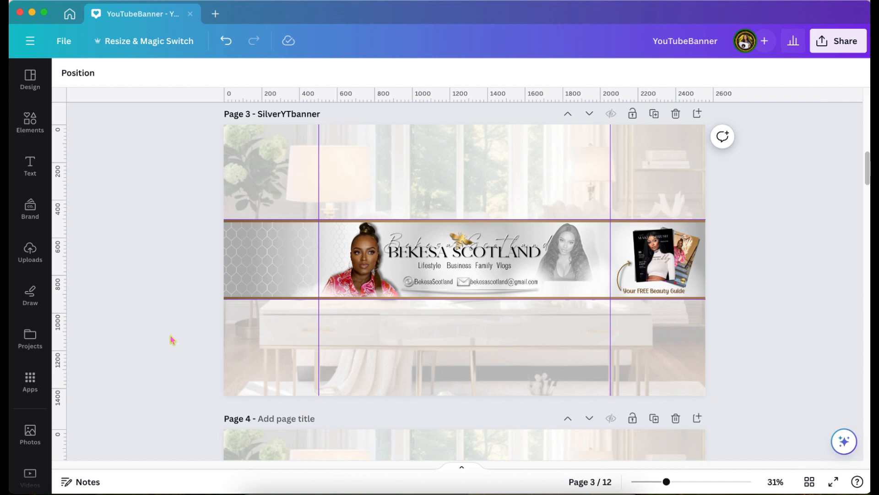
# Step: Prepare a PNG download of the design limited to page 3, SilverYTbanner
pyautogui.scroll(5, 817, 350)
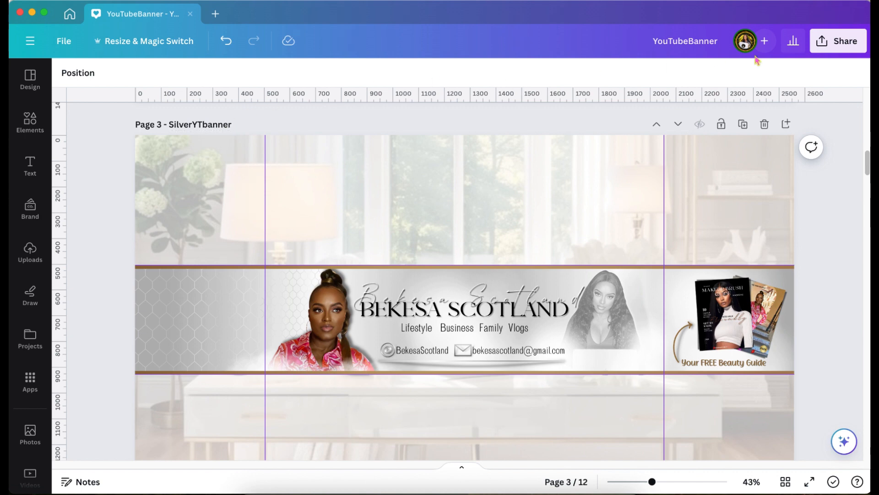
pyautogui.click(826, 43)
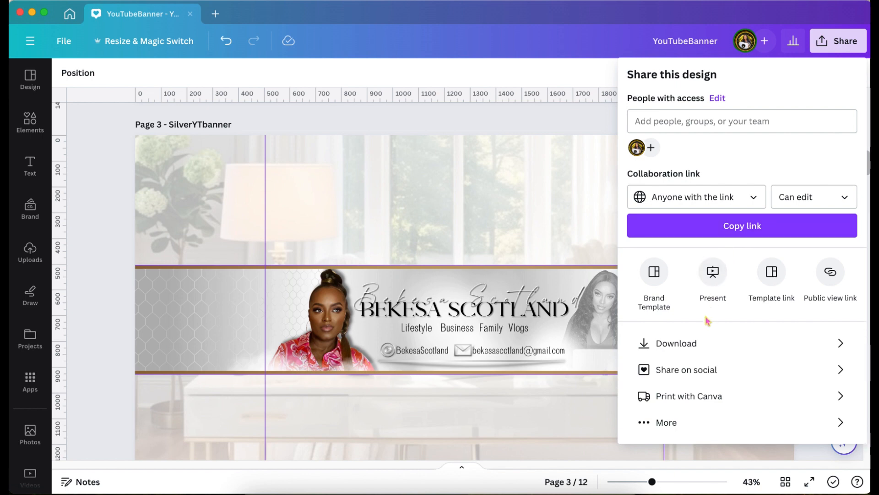
pyautogui.click(689, 348)
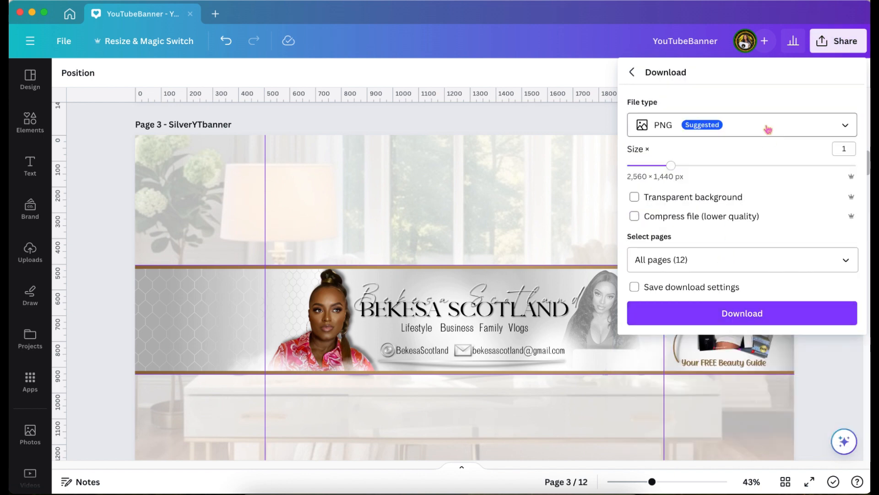
pyautogui.click(845, 270)
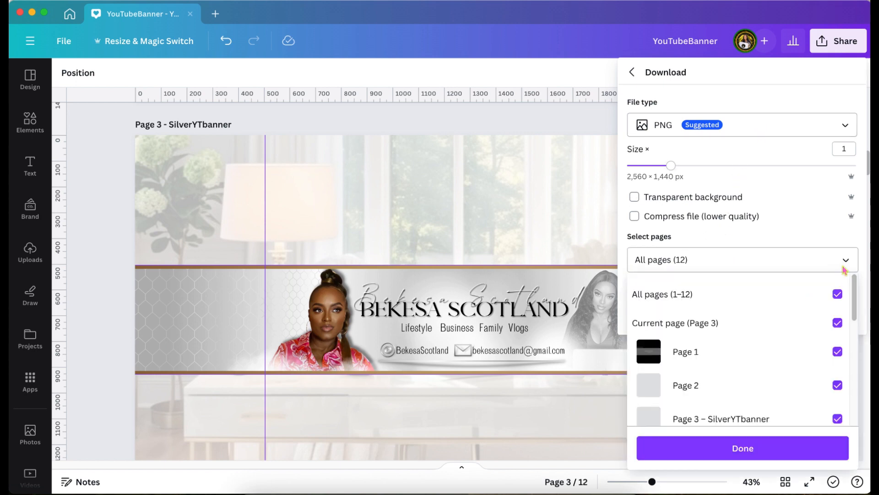
pyautogui.click(839, 295)
pyautogui.scroll(-2, 774, 387)
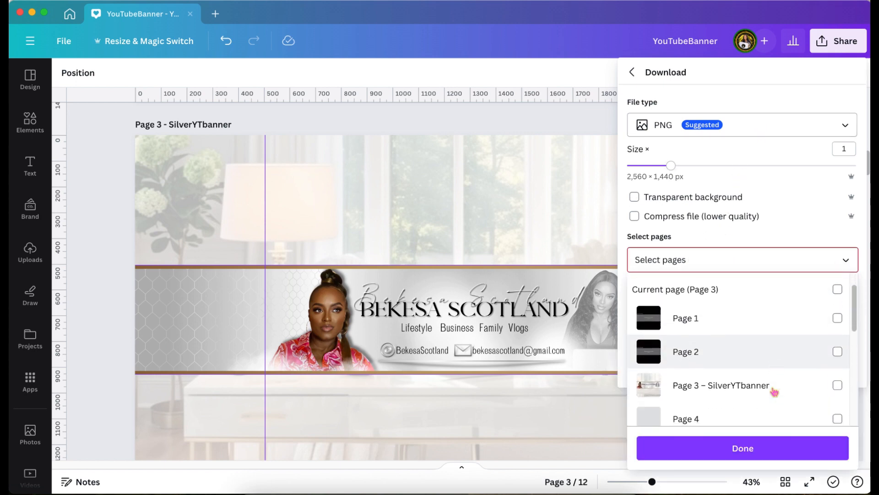
pyautogui.click(838, 382)
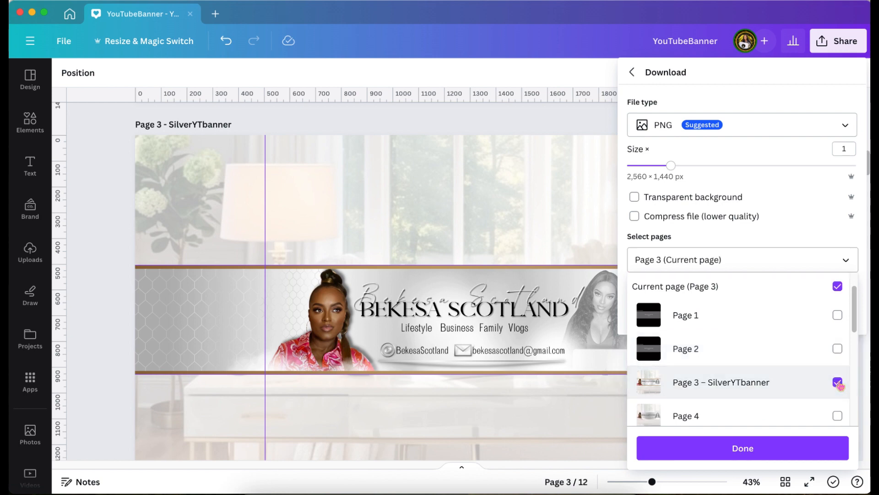
pyautogui.click(714, 446)
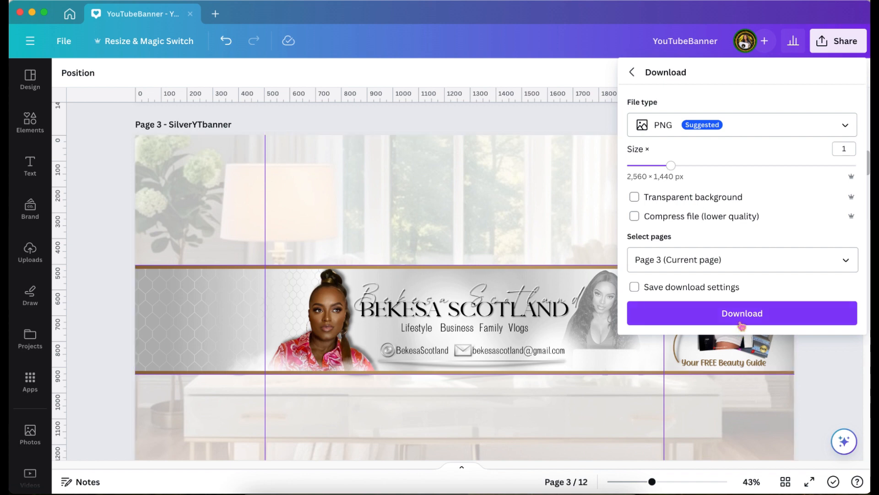
# Step: Download the page as SilverYTbanner.png into the Downloads folder, replacing the existing file
pyautogui.click(742, 312)
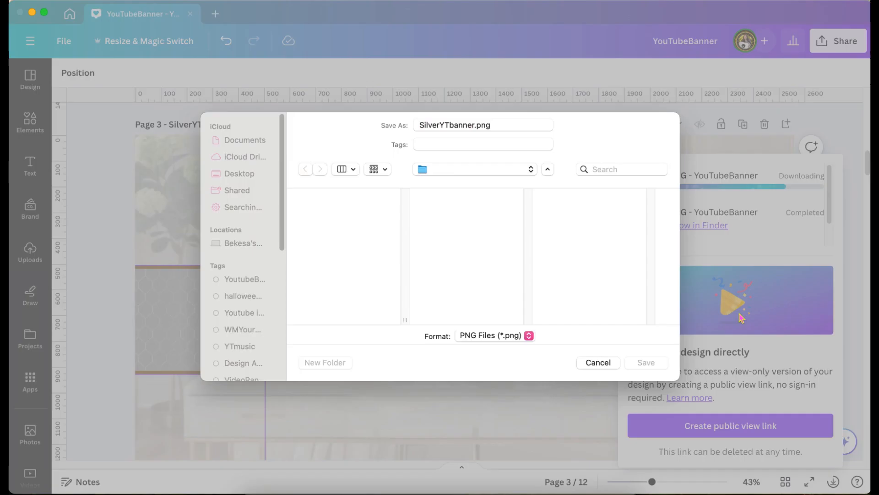
pyautogui.click(647, 361)
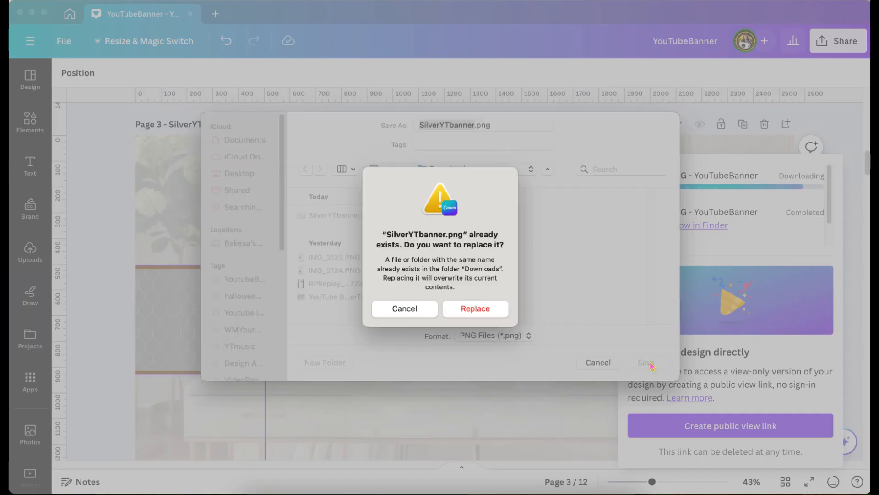
pyautogui.click(472, 309)
pyautogui.click(96, 183)
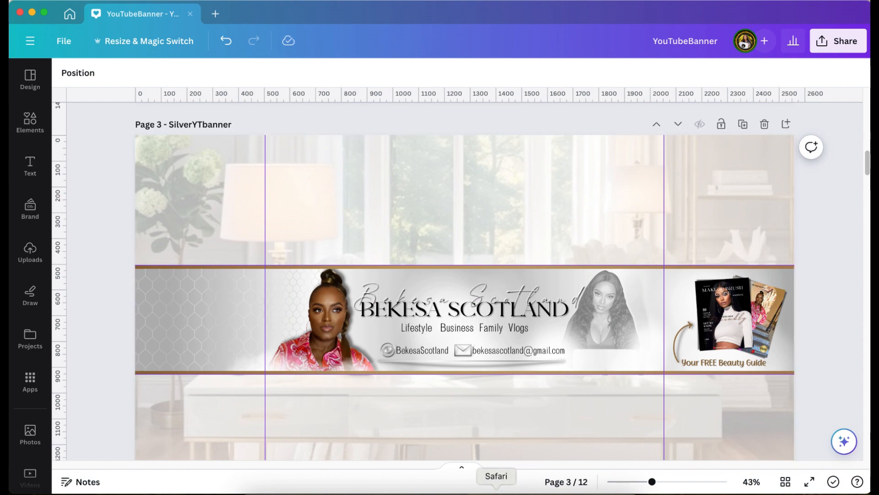
# Step: Switch to Safari, view the YouTube channel's current banner and open the channel's branding settings in YouTube Studio
pyautogui.click(497, 490)
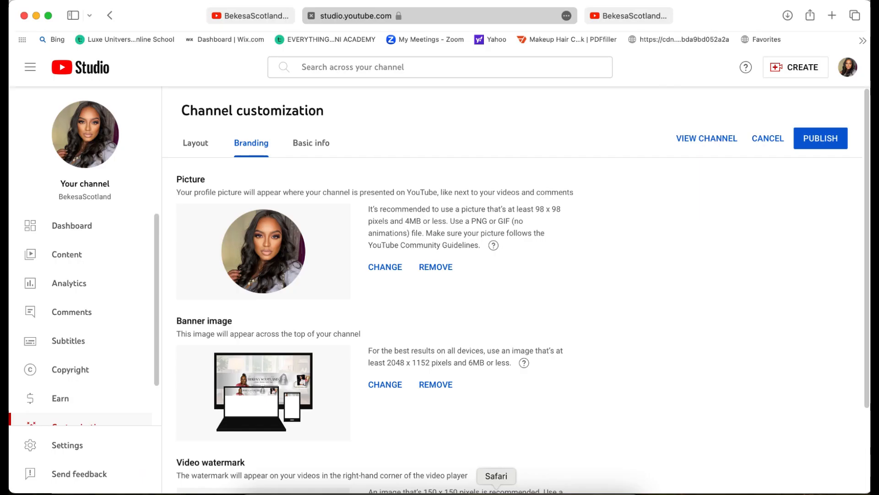
pyautogui.click(707, 138)
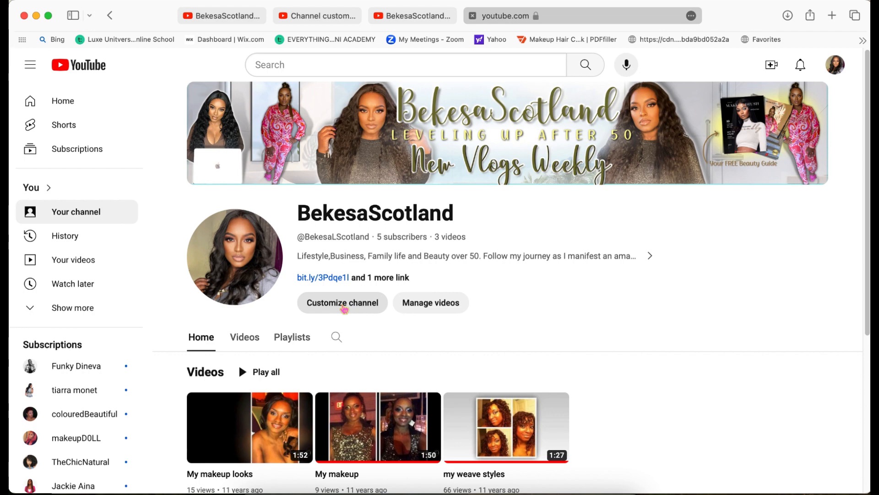
pyautogui.click(344, 306)
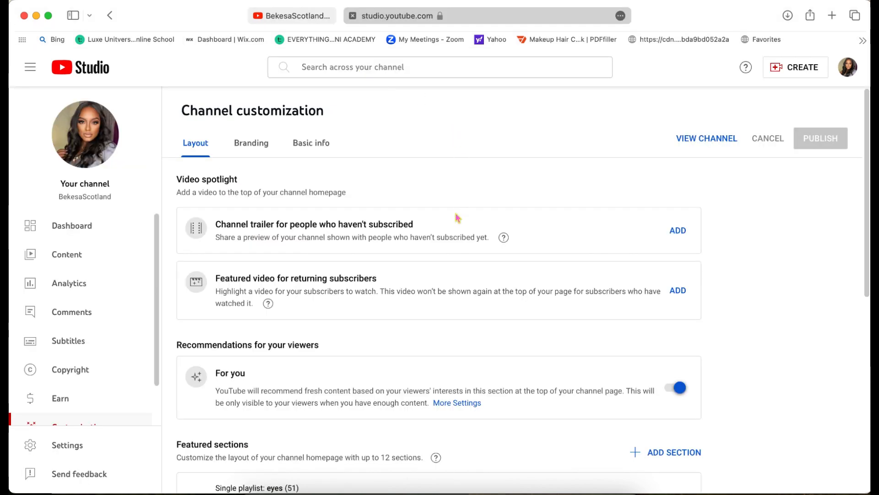
pyautogui.click(263, 146)
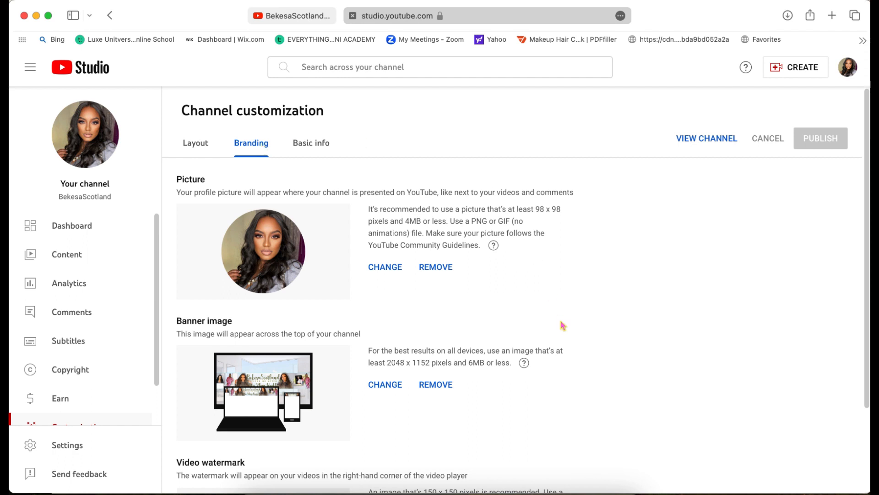
pyautogui.scroll(-3, 564, 323)
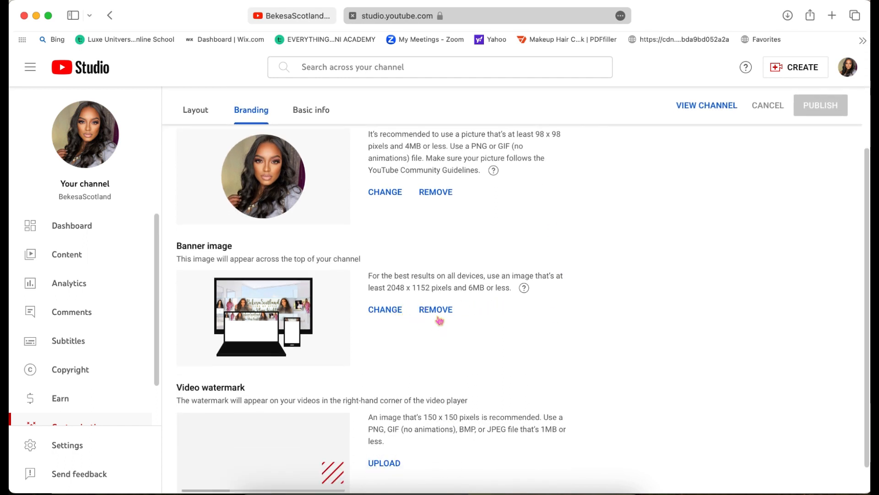
# Step: Replace the channel's banner image with SilverYTbanner.png from Downloads, keeping the default crop
pyautogui.click(393, 313)
pyautogui.click(392, 313)
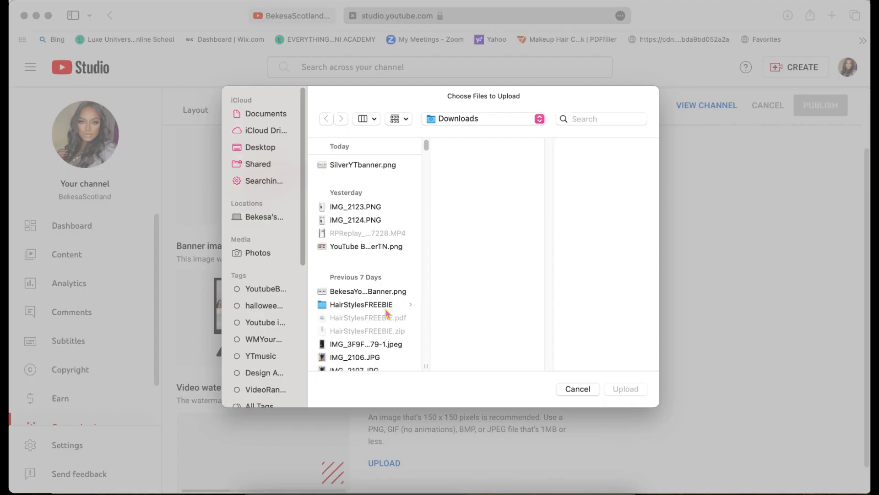
pyautogui.click(371, 166)
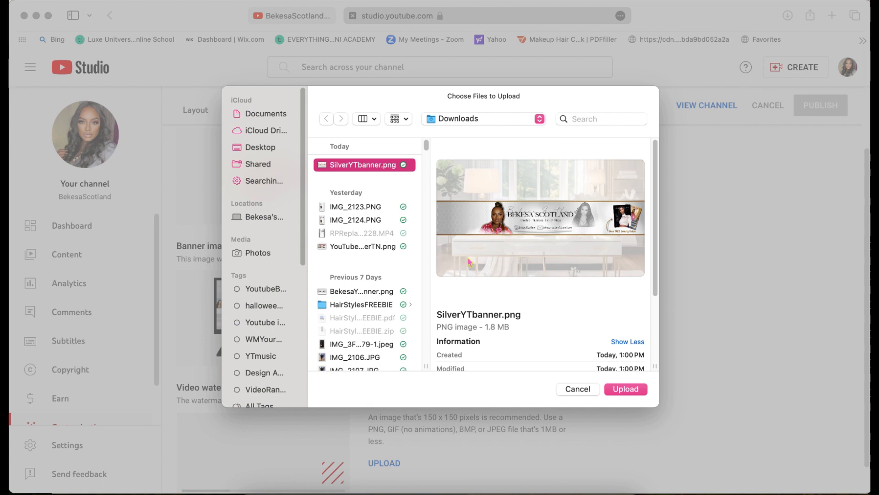
pyautogui.click(626, 390)
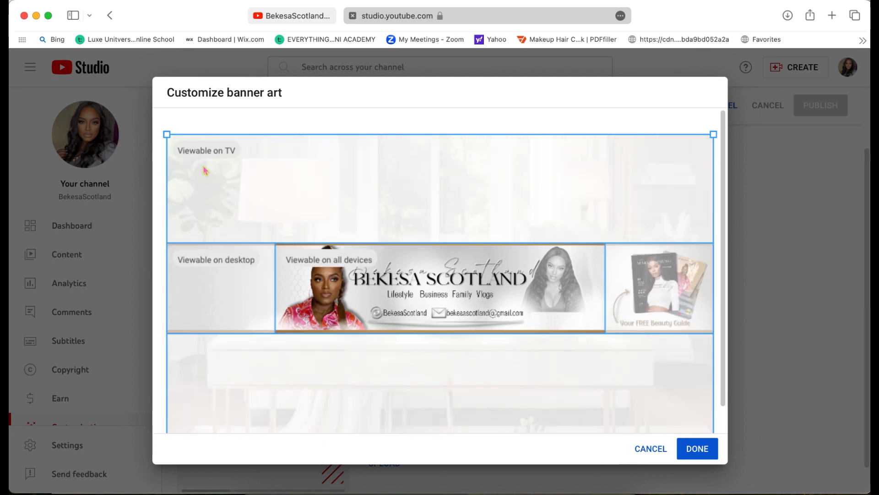
pyautogui.moveTo(226, 154)
pyautogui.click(697, 453)
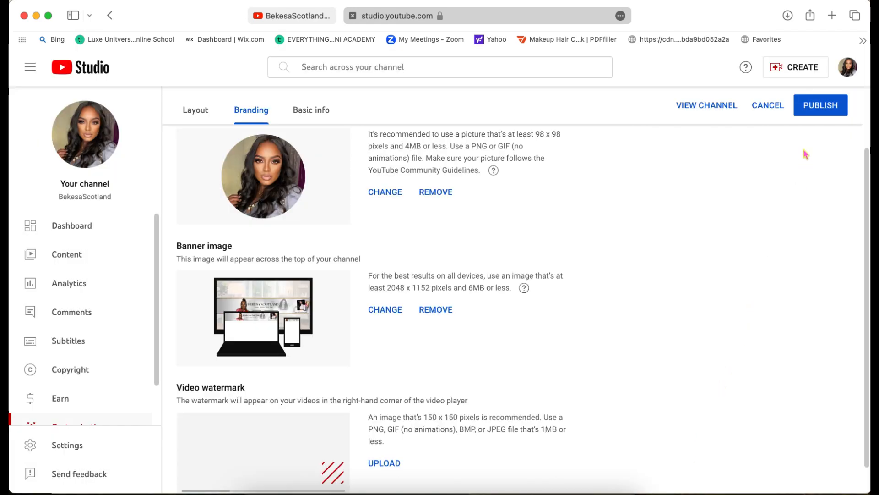
# Step: Publish the branding change and view the channel page with its new banner
pyautogui.click(817, 113)
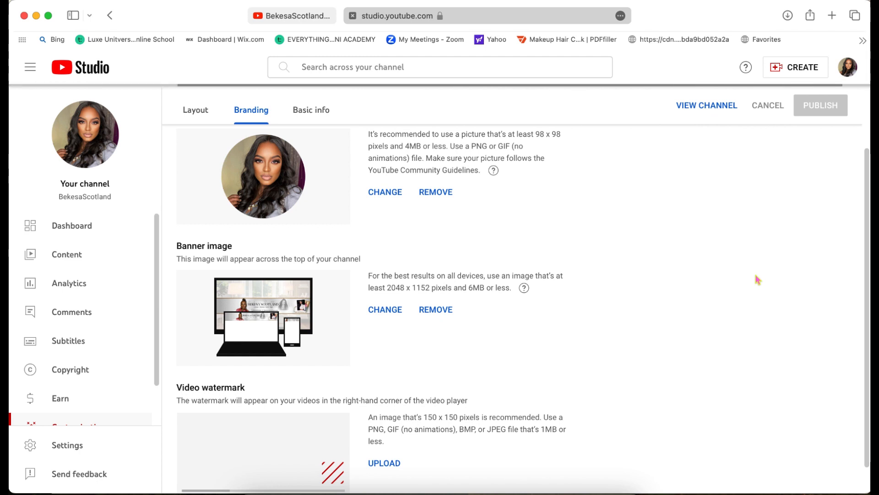
pyautogui.click(489, 477)
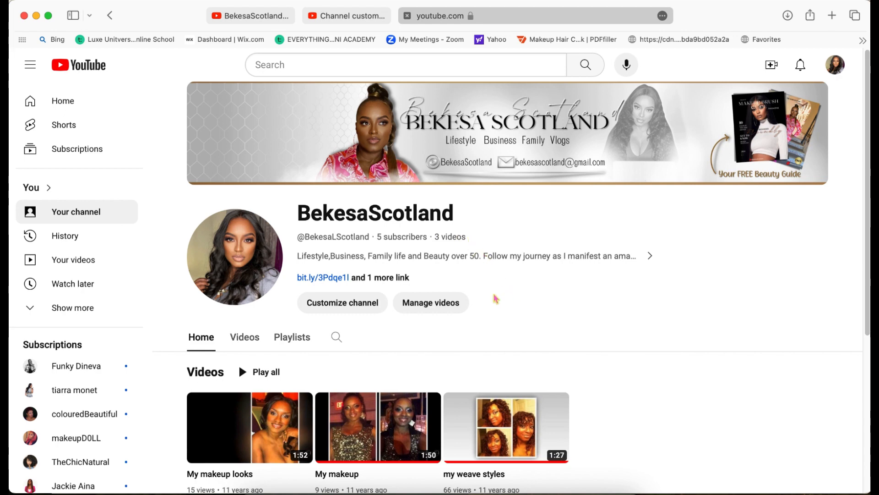
# Step: View the links in the channel's About details and open the channel customization settings
pyautogui.click(650, 257)
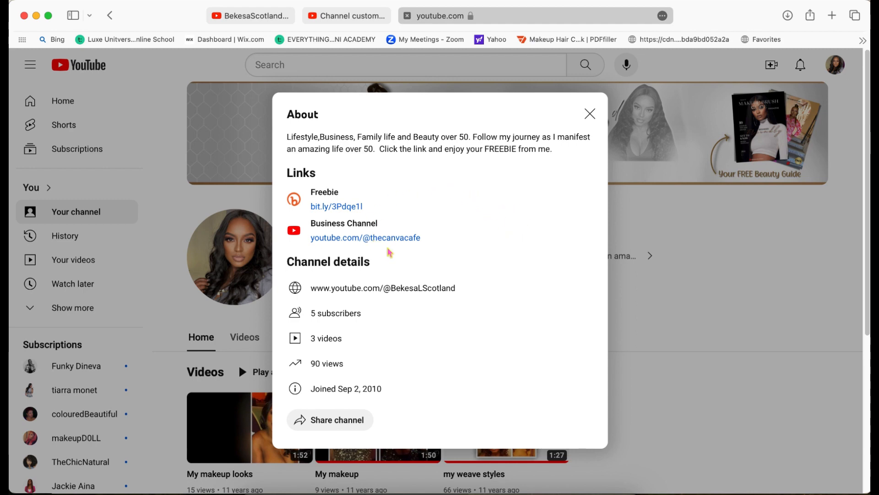
pyautogui.click(590, 113)
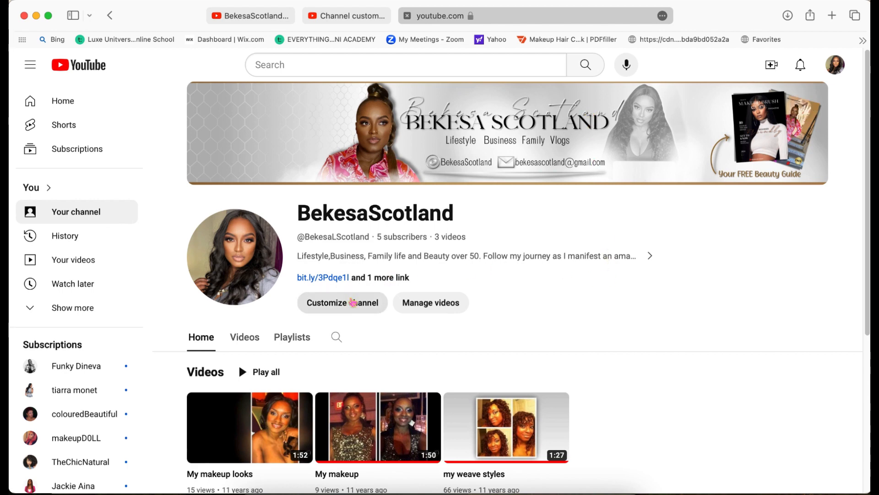
pyautogui.click(353, 306)
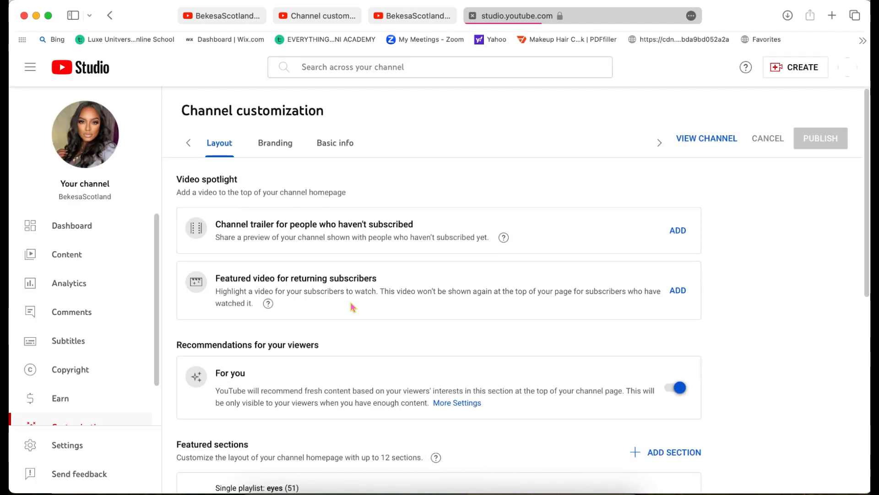
# Step: Look through the channel's Layout and Branding settings
pyautogui.scroll(-10, 353, 307)
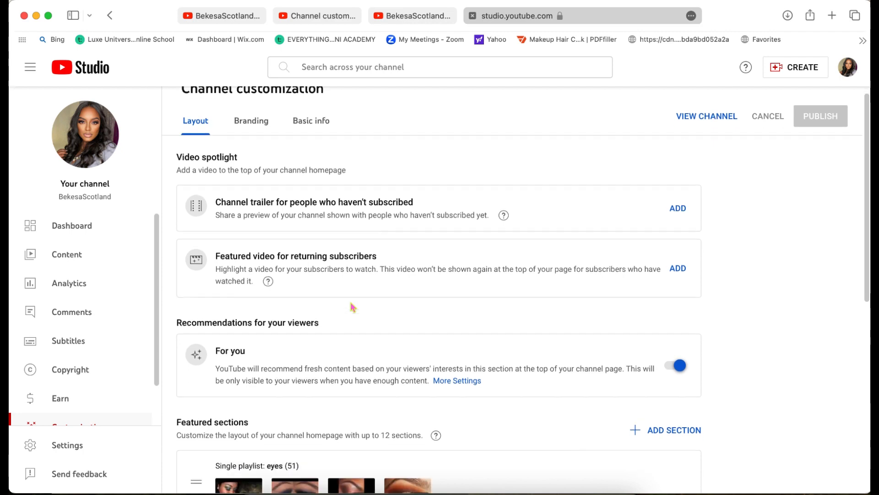
pyautogui.scroll(10, 353, 306)
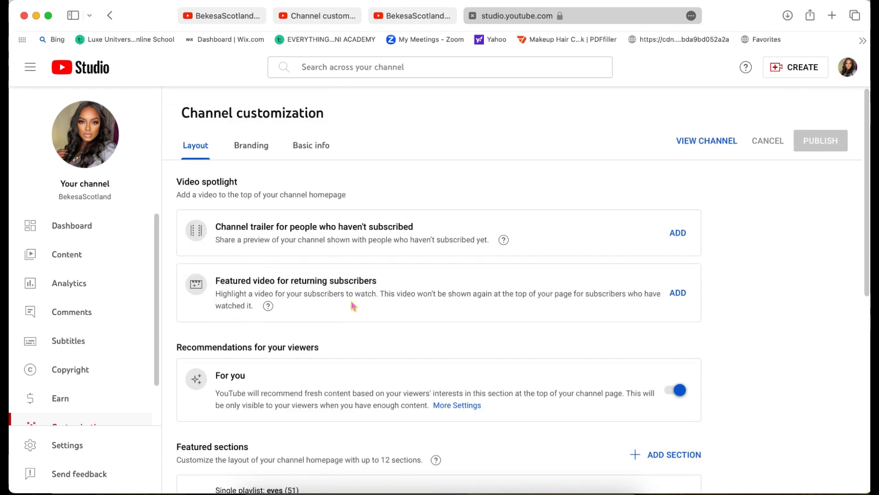
pyautogui.click(256, 146)
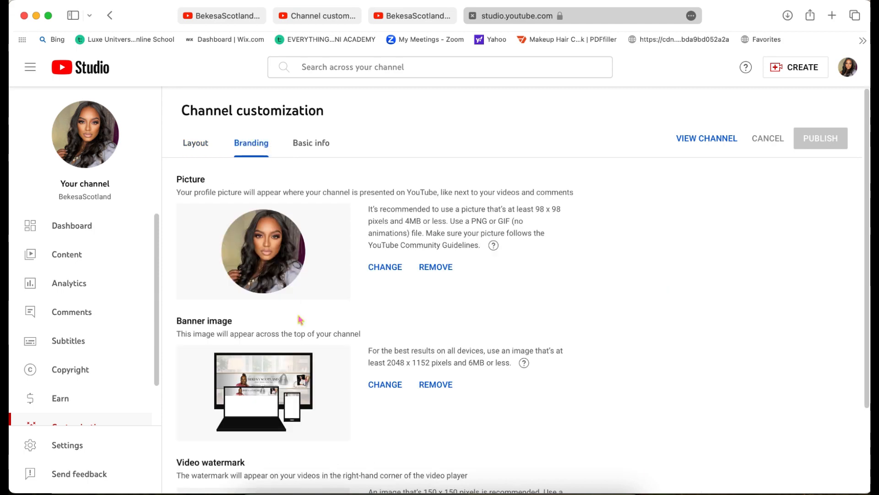
pyautogui.scroll(-3, 298, 319)
pyautogui.scroll(3, 299, 318)
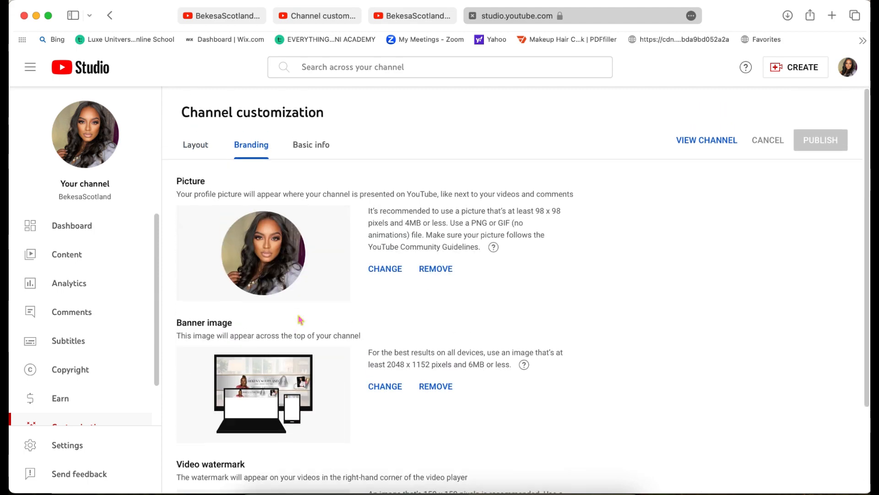
# Step: Examine the Links section in the channel's basic info and open the public channel page
pyautogui.click(295, 138)
pyautogui.scroll(-5, 285, 270)
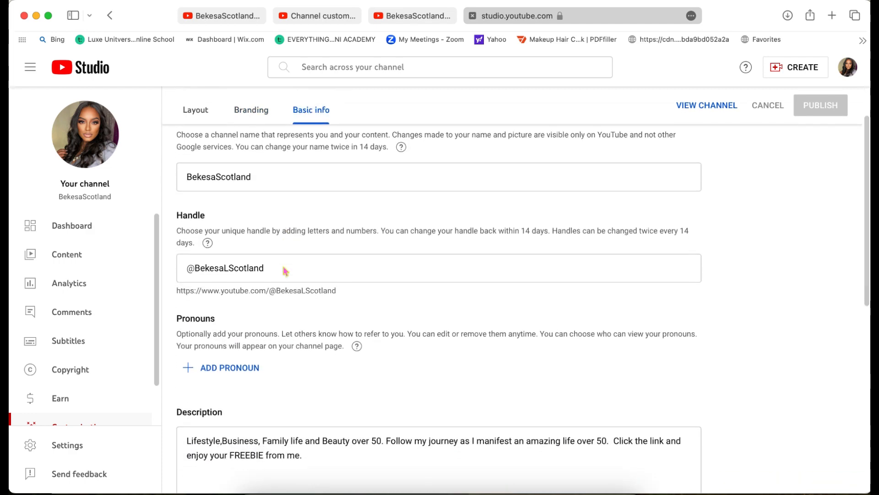
pyautogui.scroll(-6, 285, 271)
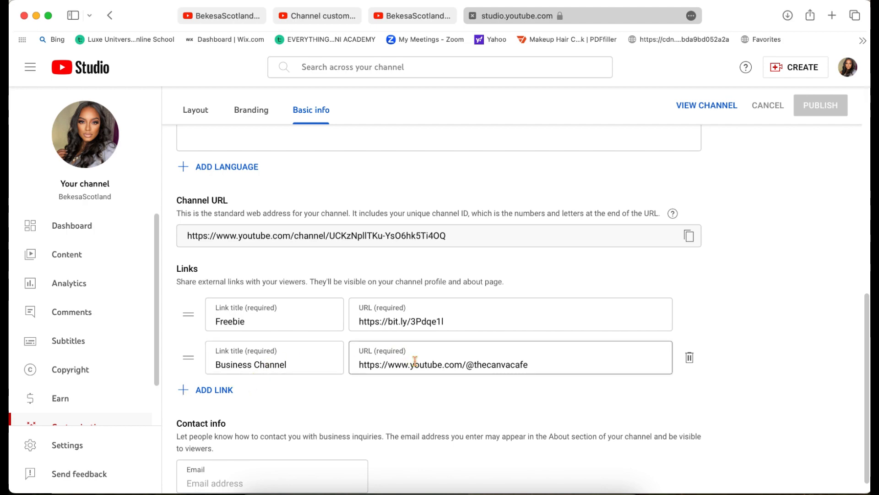
pyautogui.scroll(-1, 415, 361)
pyautogui.scroll(10, 415, 361)
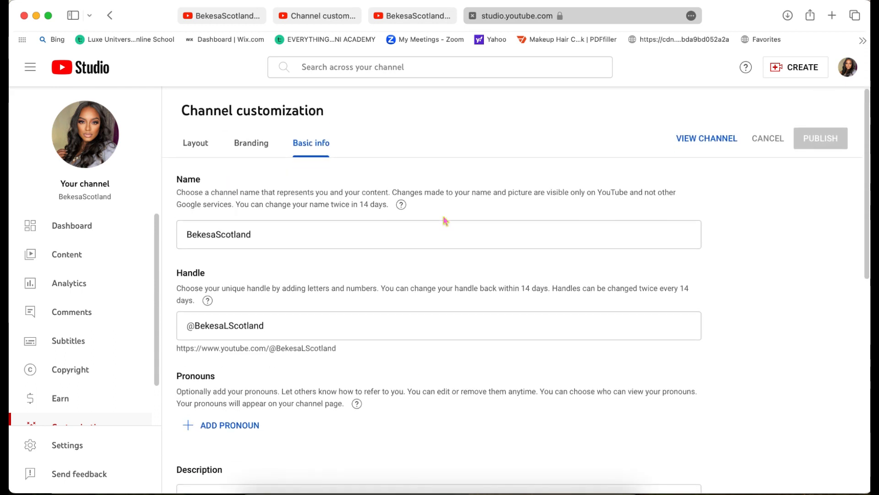
pyautogui.click(700, 139)
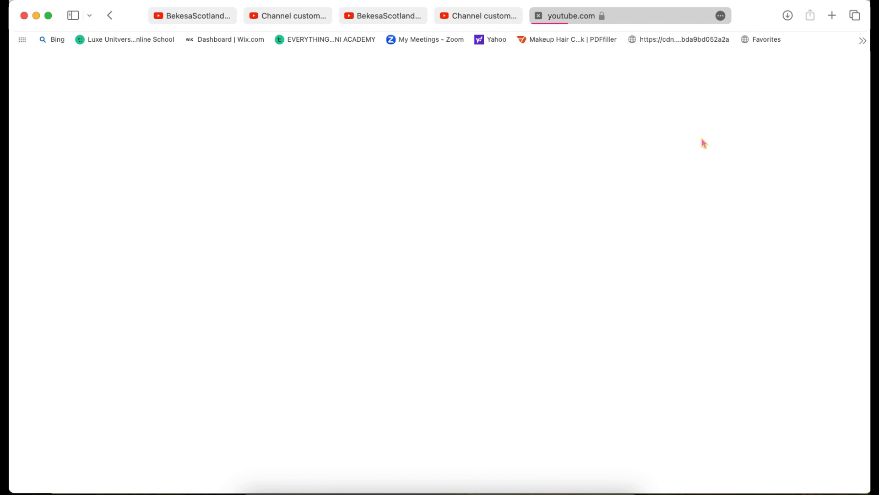